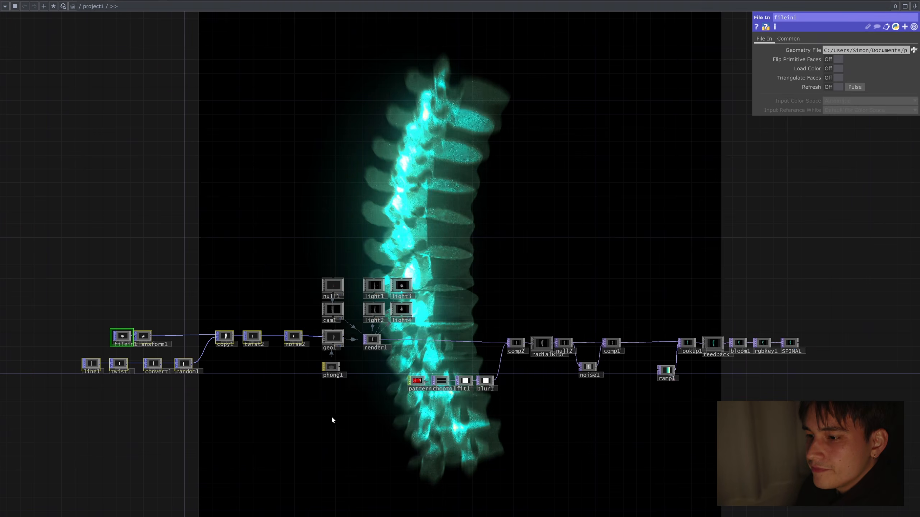
Step: Examine the finished spine operator network, from the geometry source through the render to the final output
left_click(332, 337)
left_click_drag(424, 403, 311, 405)
right_click_drag(738, 457, 302, 332)
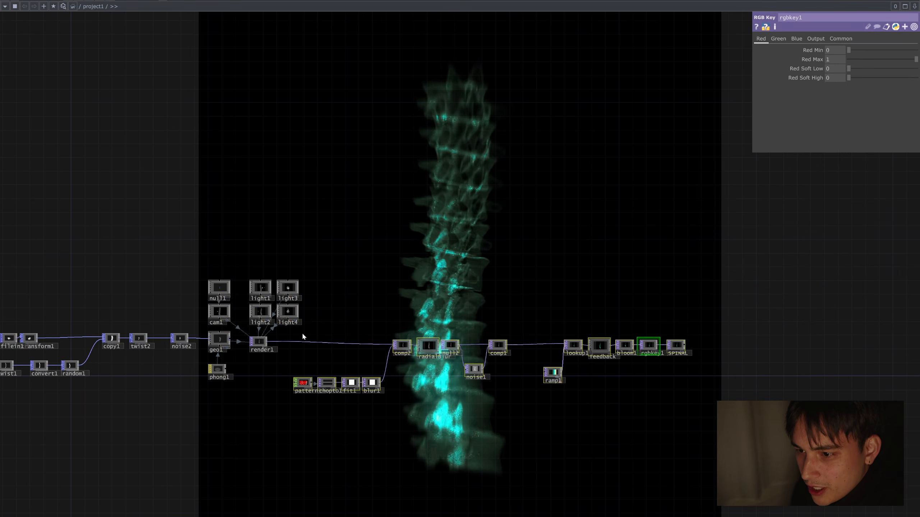
left_click_drag(454, 286, 547, 275)
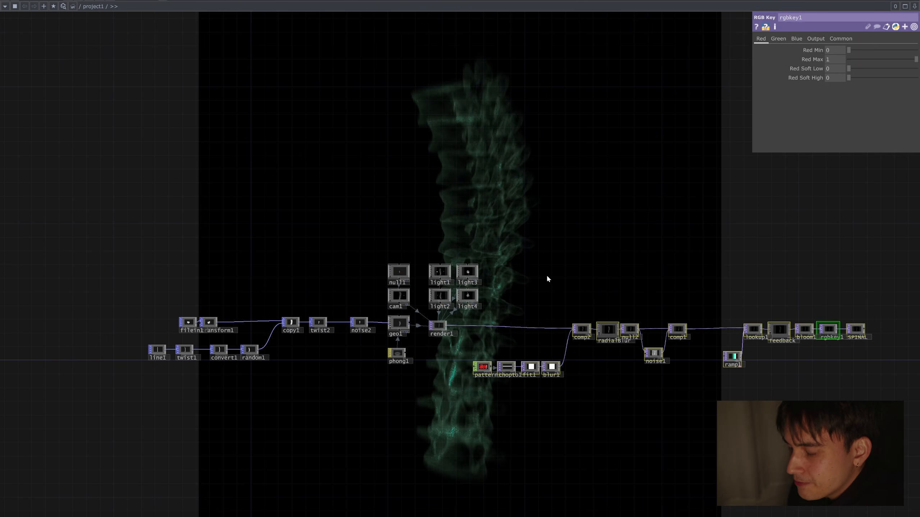
left_click(541, 347)
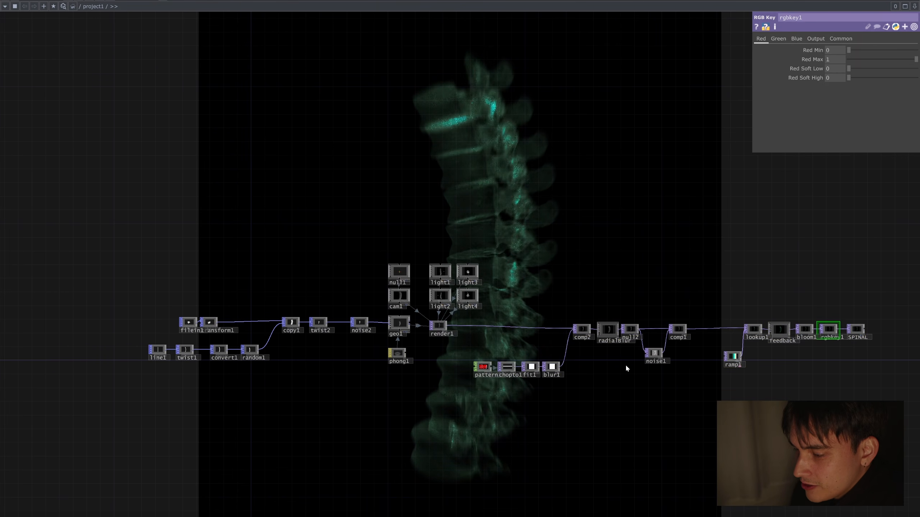
left_click_drag(496, 344, 532, 351)
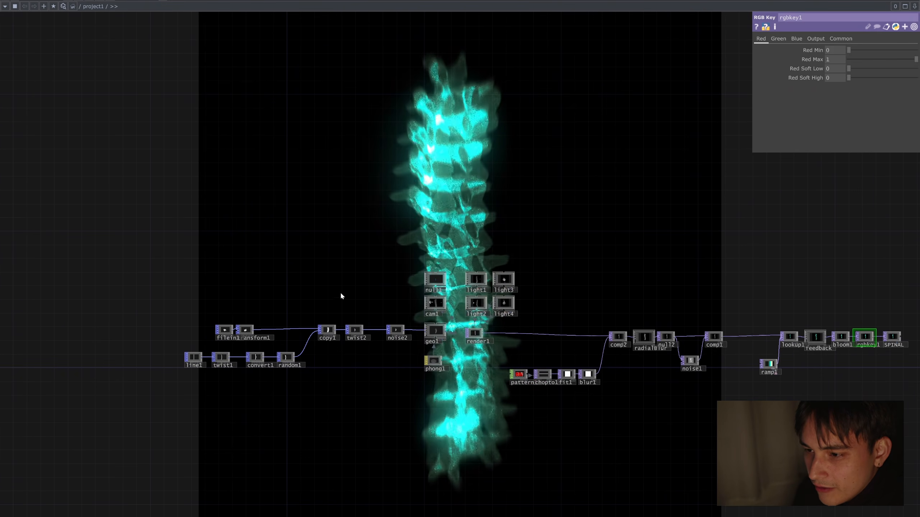
left_click_drag(339, 292, 319, 288)
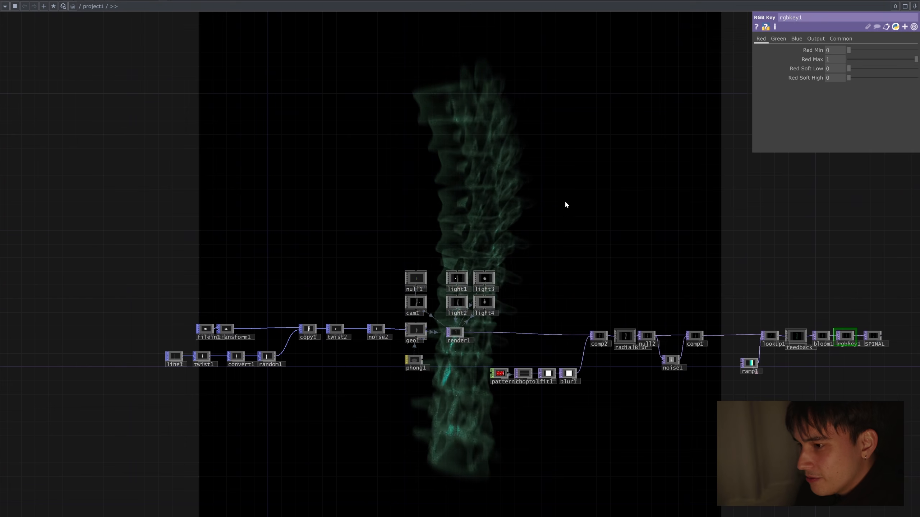
left_click_drag(602, 261, 527, 285)
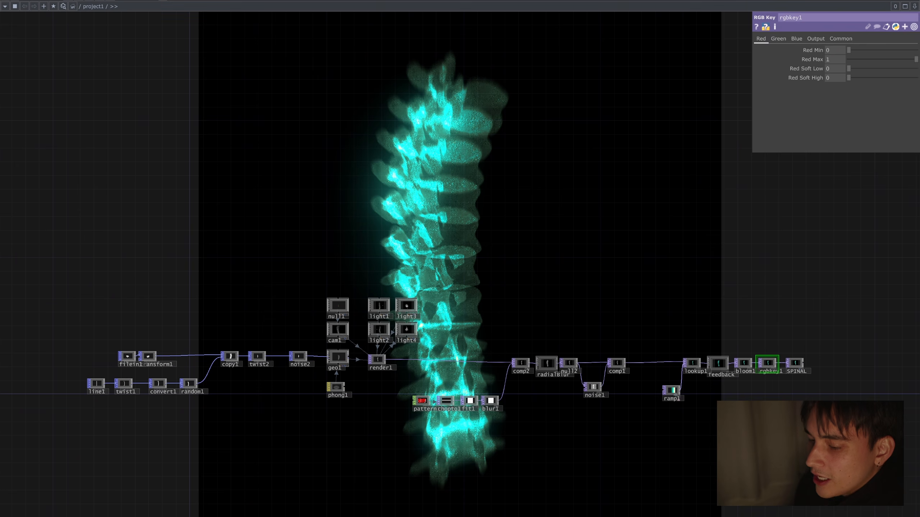
Step: Clear all the default operators from the new project's network
left_click(498, 504)
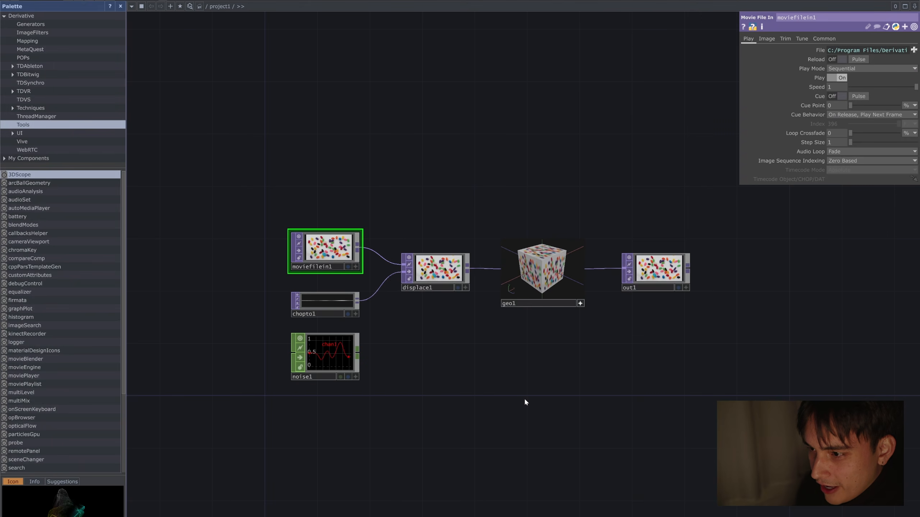
key("ctrl+a")
key("Delete")
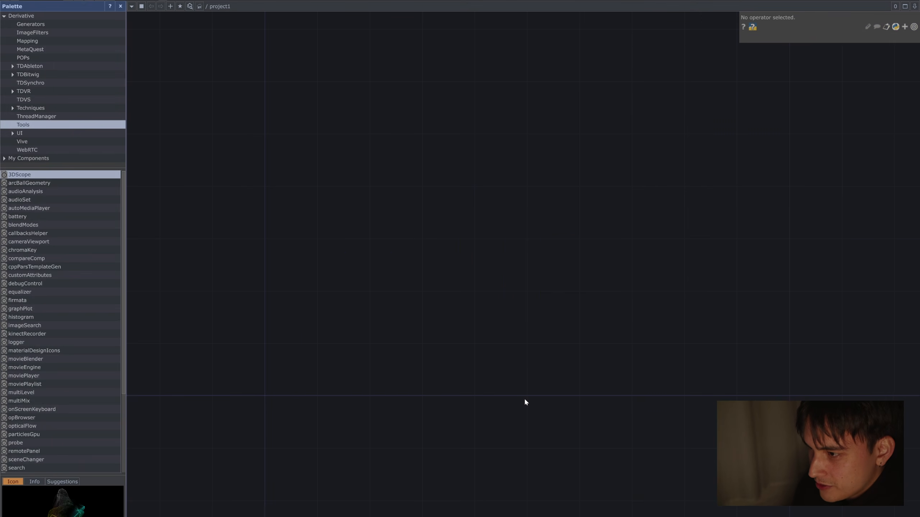
Step: Add a File In POP to the empty network
key("Tab")
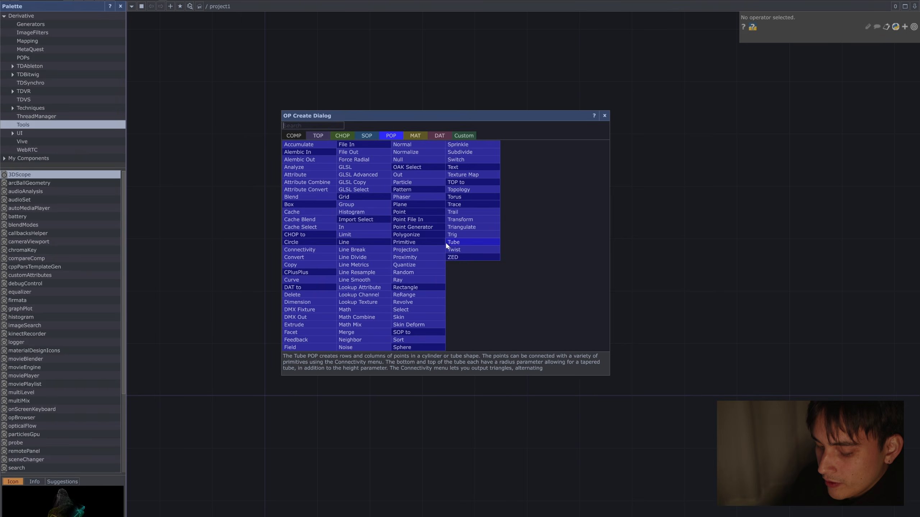
type("file")
left_click(373, 144)
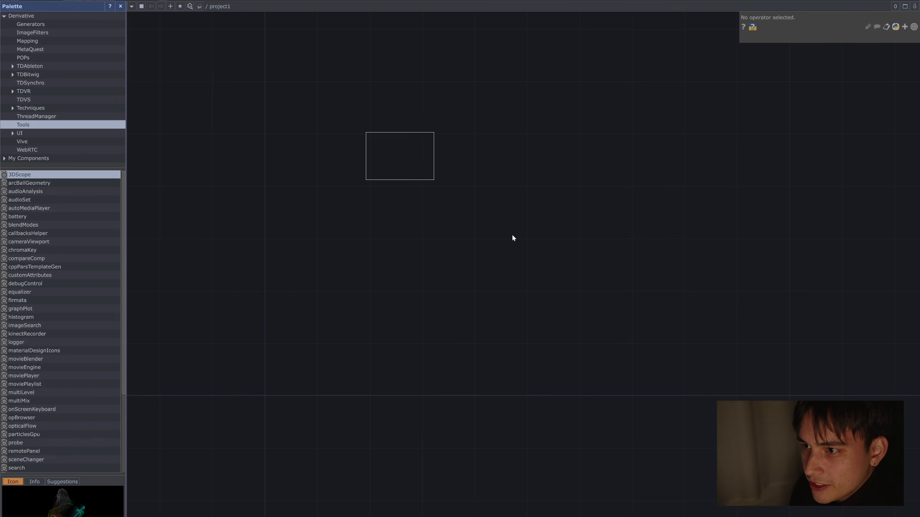
left_click(404, 263)
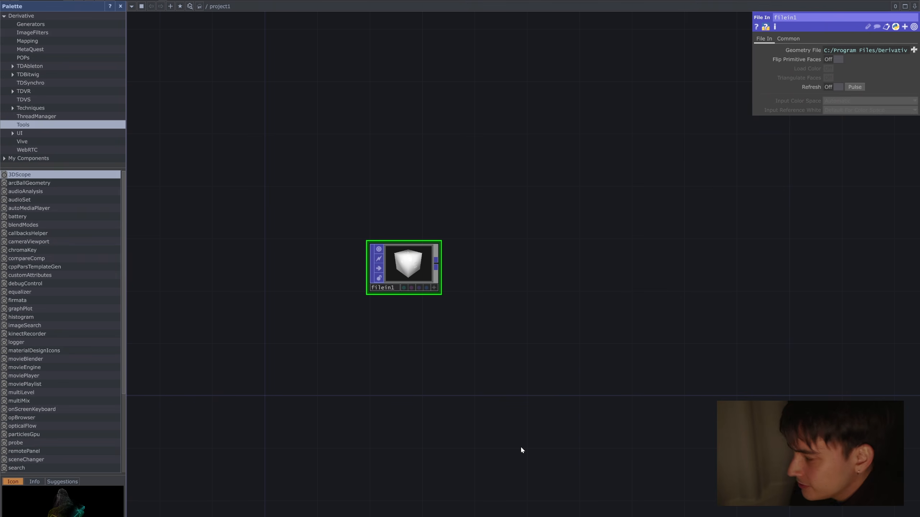
Step: Switch to the browser and check the licence deed and creator credit of the NIH 3D First lumbar vertebra model
left_click(511, 506)
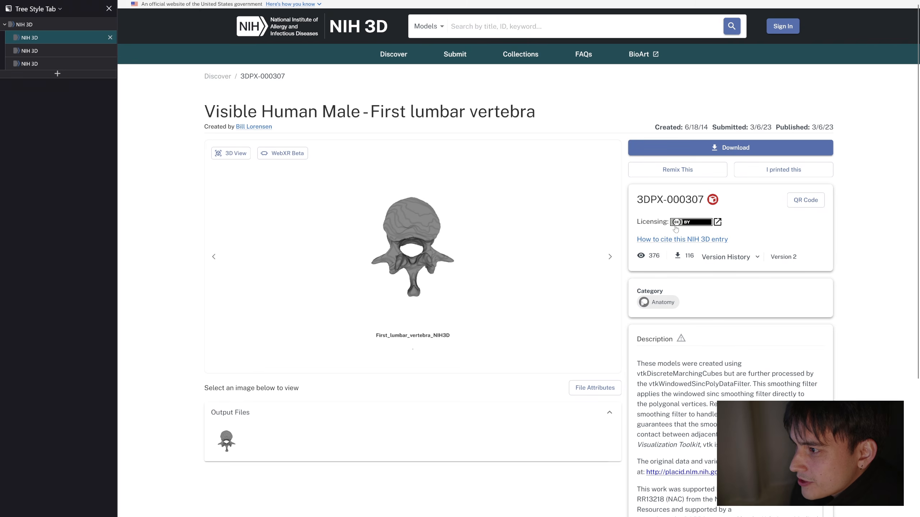
left_click(680, 223)
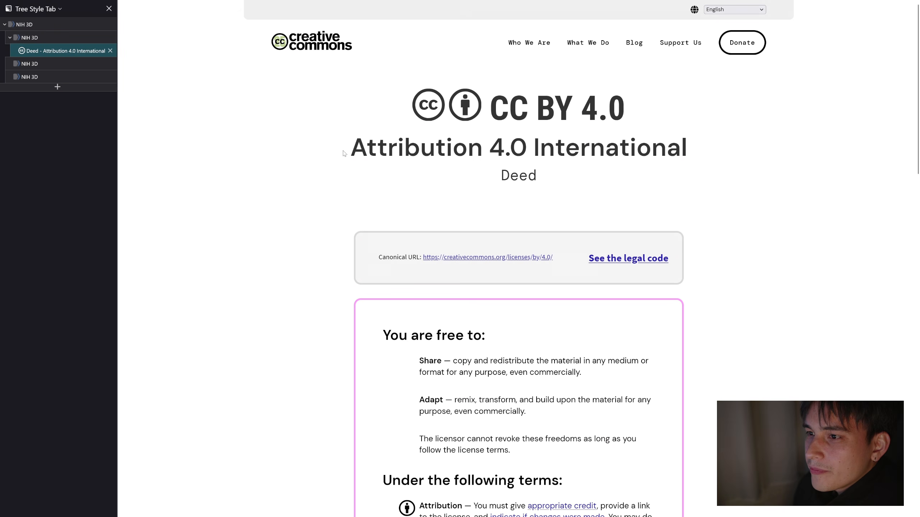
left_click_drag(344, 153, 540, 145)
left_click(739, 143)
scroll(551, 236, "down", 1)
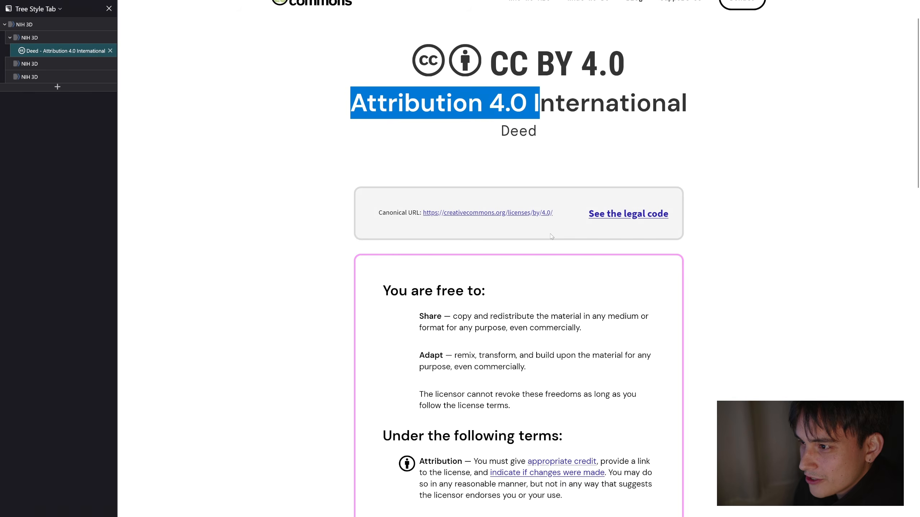
left_click_drag(561, 219, 407, 212)
left_click(32, 38)
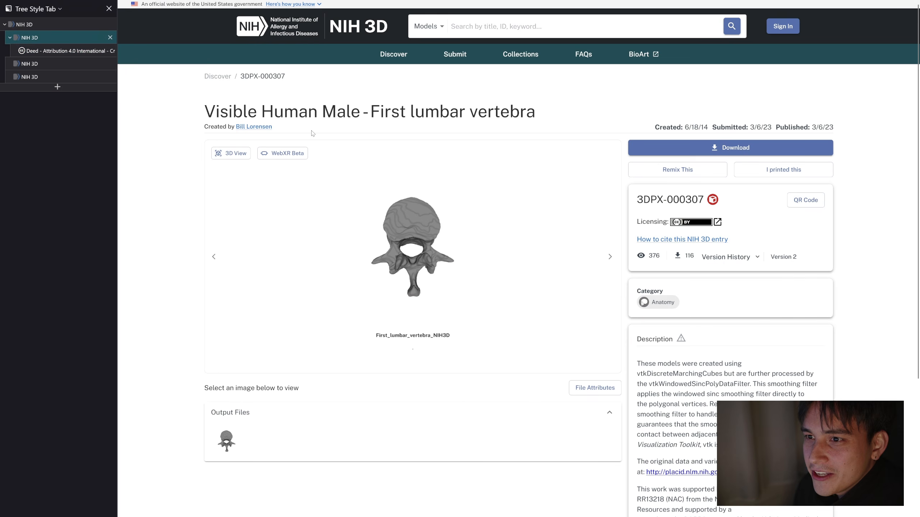
left_click_drag(278, 131, 235, 128)
left_click(322, 130)
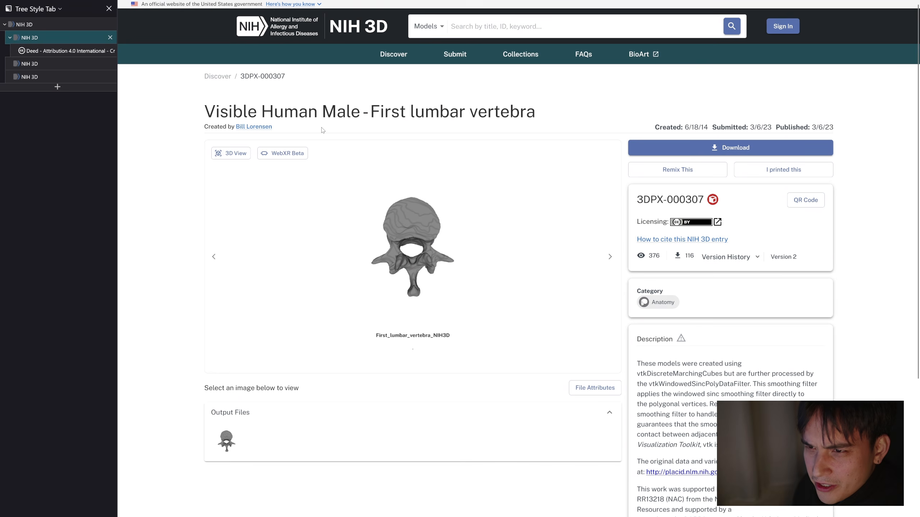
Step: Download the glb output file of the First lumbar vertebra model
left_click(765, 151)
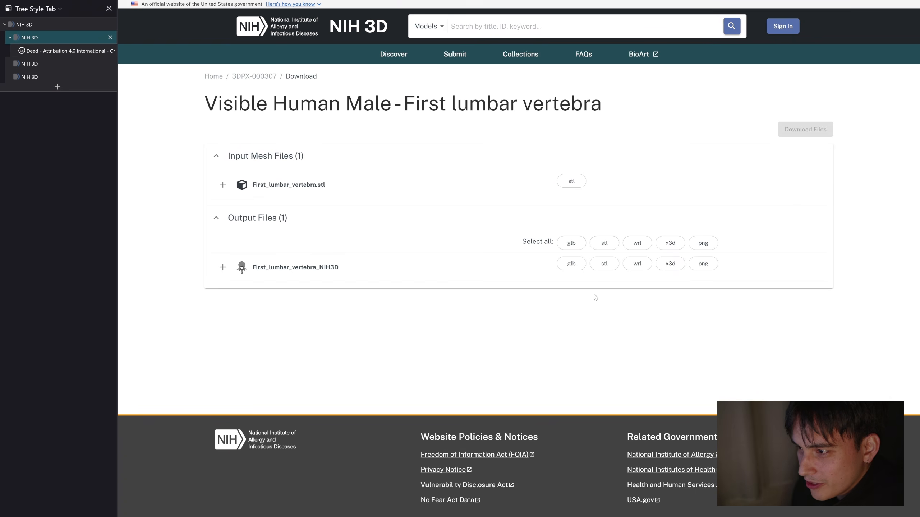
left_click(570, 264)
left_click(832, 136)
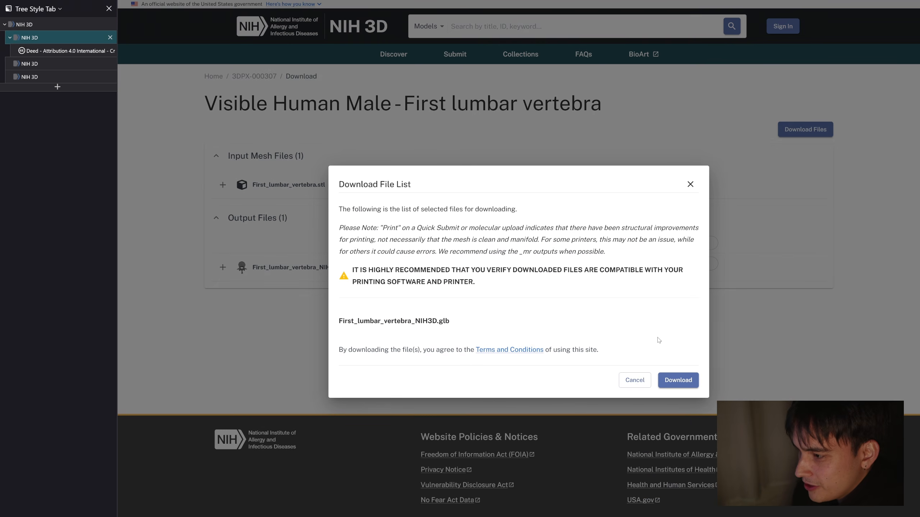
left_click(687, 384)
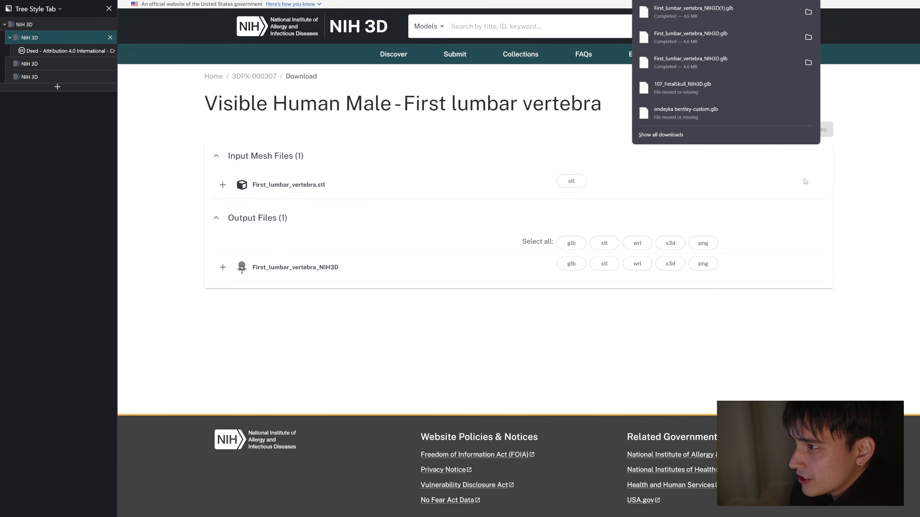
Step: Switch to Blender and import the downloaded First_lumbar_vertebra_NIH3D glb file with the default glTF 2.0 options
left_click(827, 185)
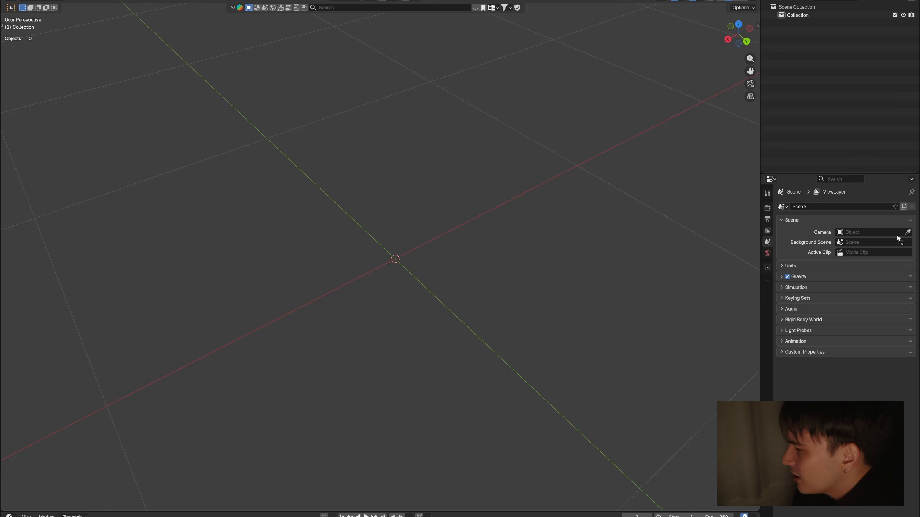
left_click_drag(394, 241, 395, 241)
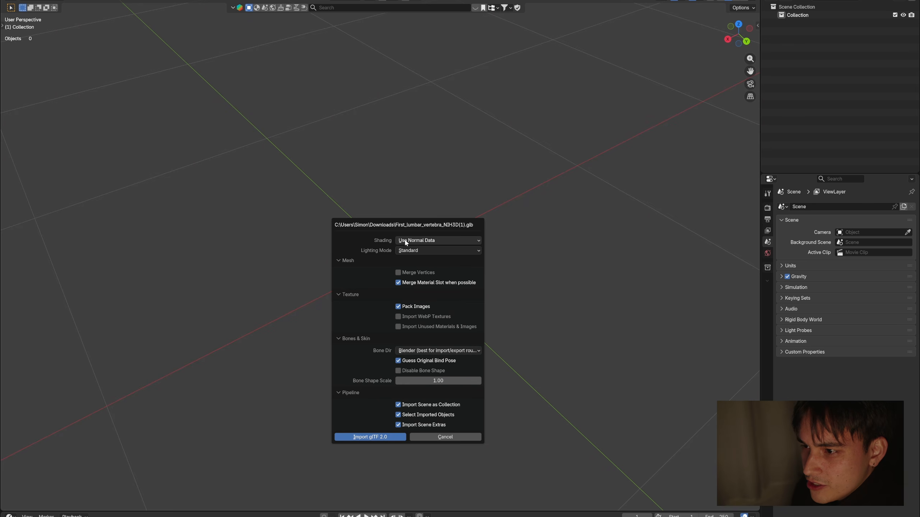
left_click(393, 436)
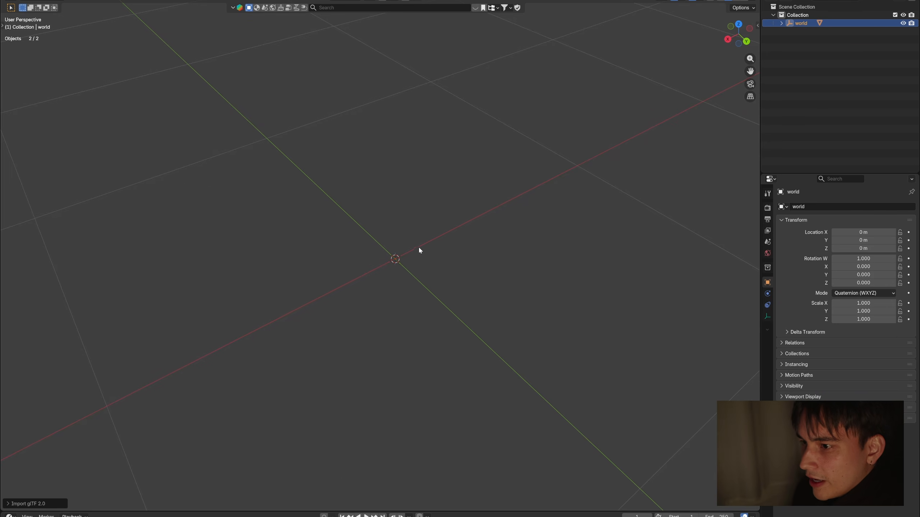
Step: Scale the imported vertebra objects uniformly by 0.01
scroll(427, 246, "down", 2)
key("KP_Decimal")
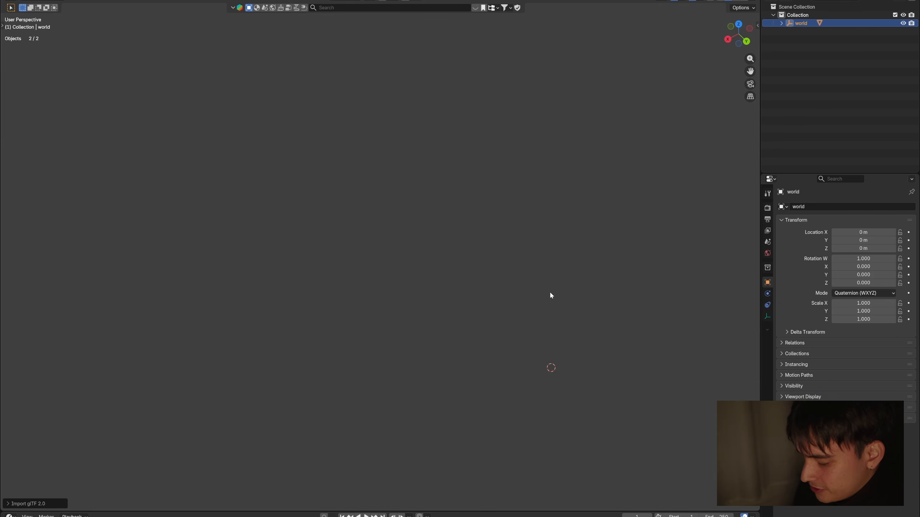
type("s0")
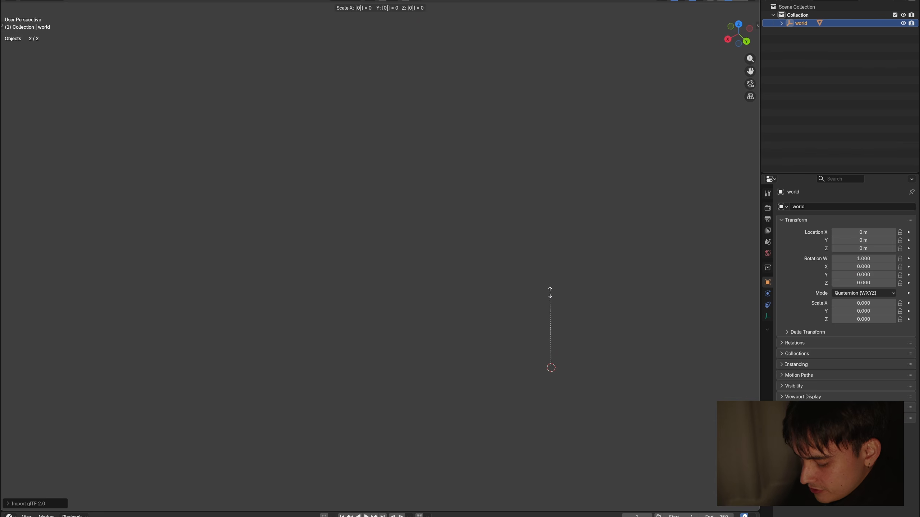
type(".01")
key("Return")
scroll(550, 295, "up", 5)
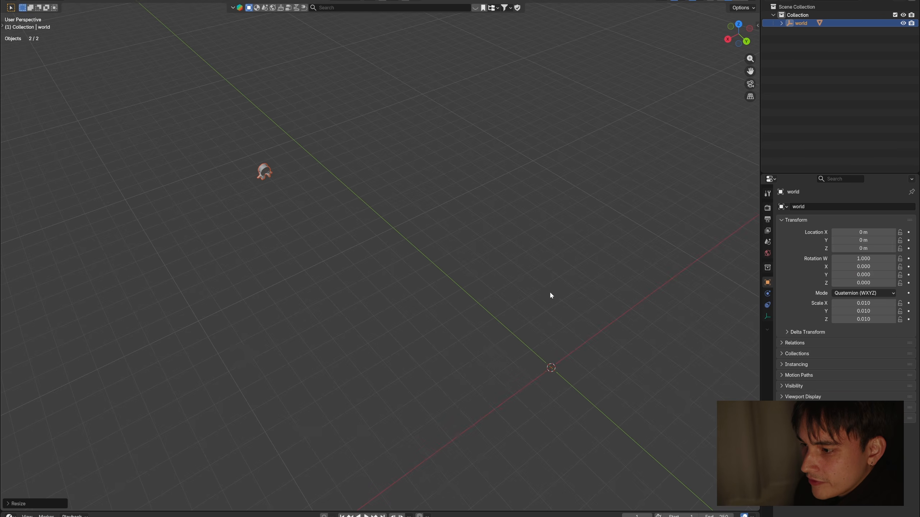
Step: Select the vertebra mesh and move its geometry to its origin with Set Origin
right_click(284, 232)
left_click(288, 134)
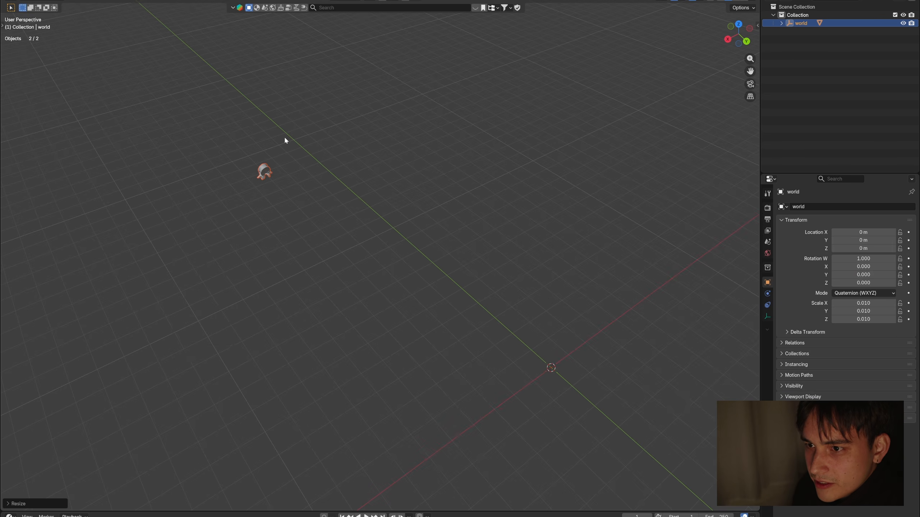
left_click_drag(307, 136, 232, 196)
left_click(129, 1)
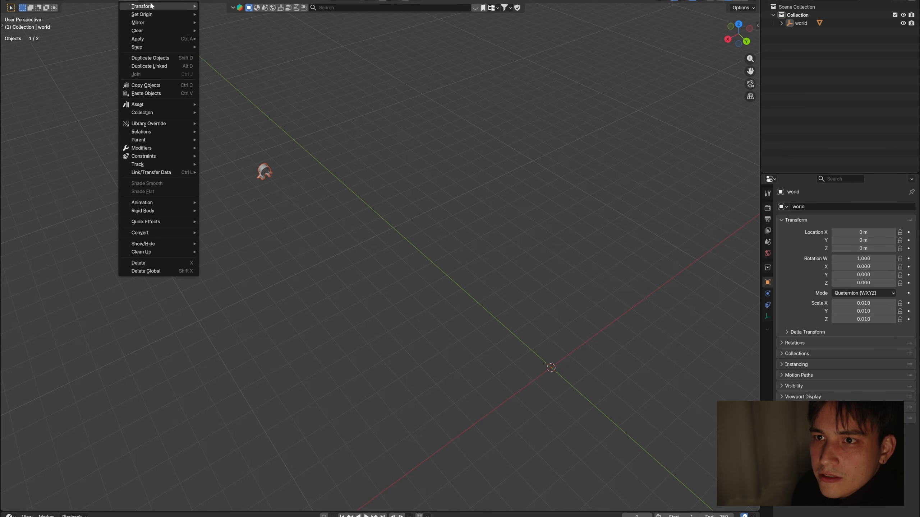
mouse_move(174, 14)
left_click(246, 15)
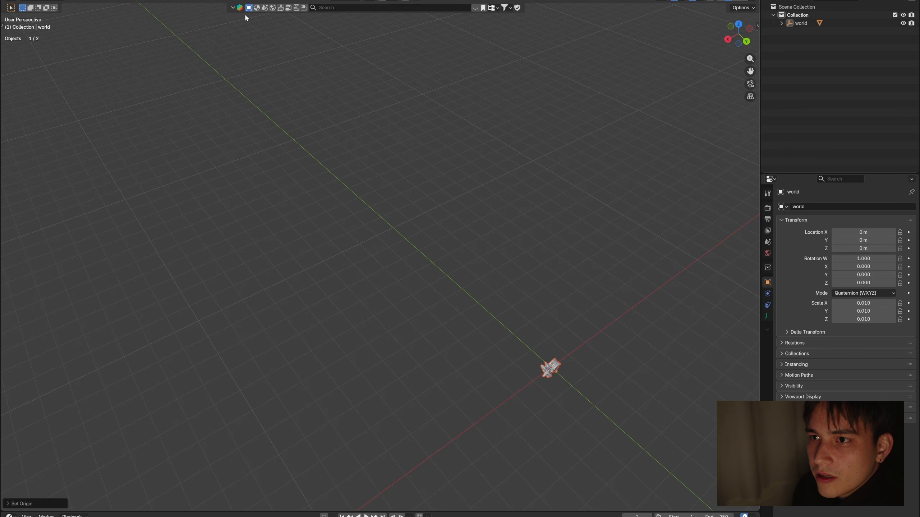
Step: Rotate the vertebra about -78 degrees around the global X axis in the right view so its body lies level
left_click(560, 372)
key("KP_Decimal")
key("KP_3")
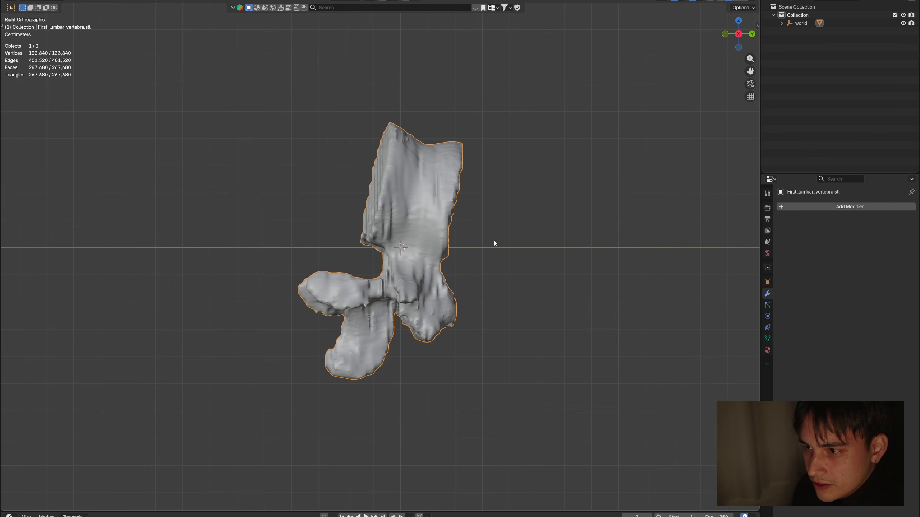
key("r")
key("x")
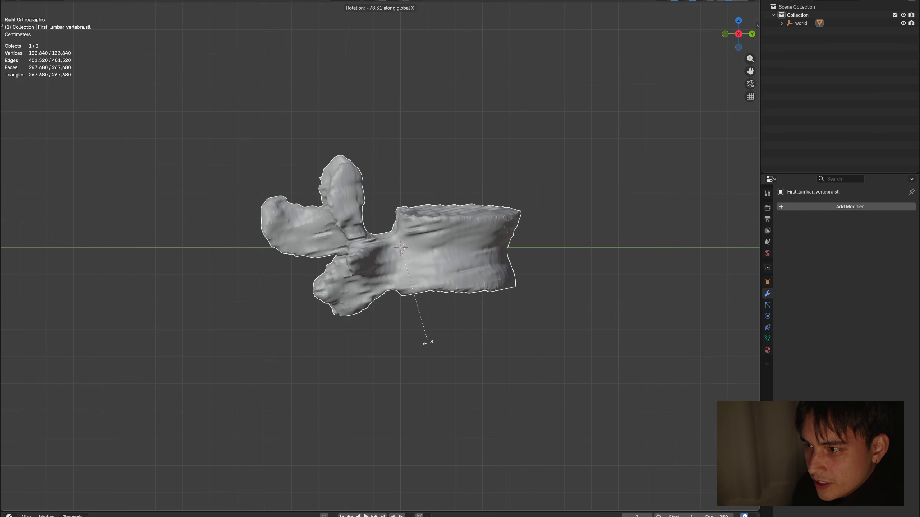
left_click(428, 342)
Step: Rotate the vertebra slightly around the global Y axis in the back view to level it sideways
middle_click_drag(539, 314, 430, 310)
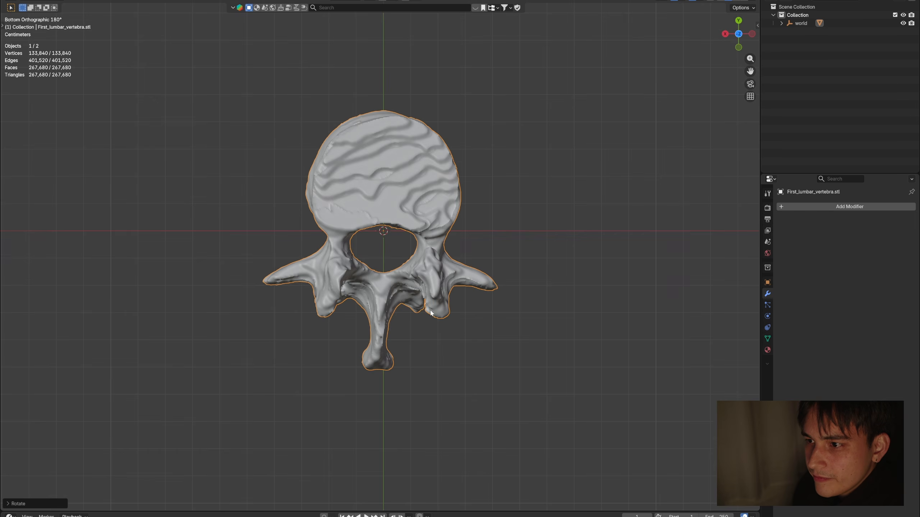
key("ctrl+KP_1")
key("r")
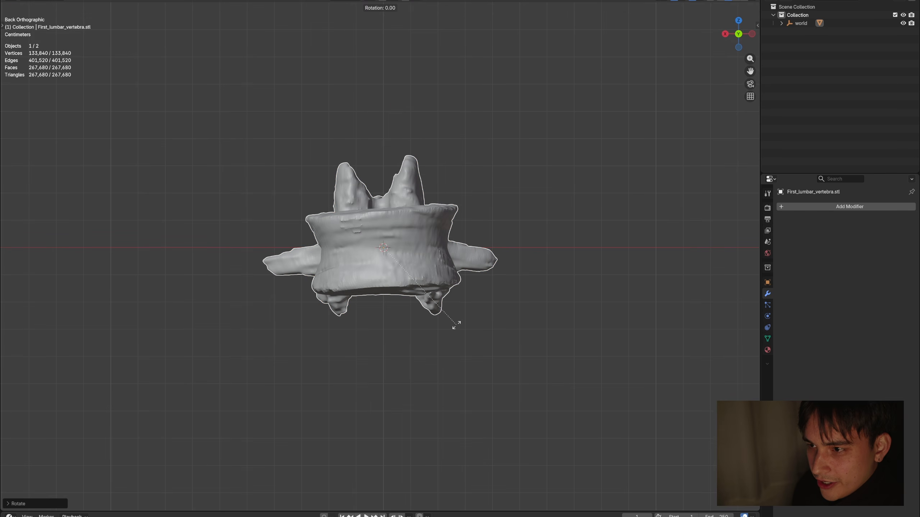
key("y")
left_click(458, 331)
Step: Rotate the vertebra about -1.15 degrees around the global Z axis in the top view to align it with the axes
middle_click_drag(458, 330, 620, 422)
key("KP_7")
key("r")
key("z")
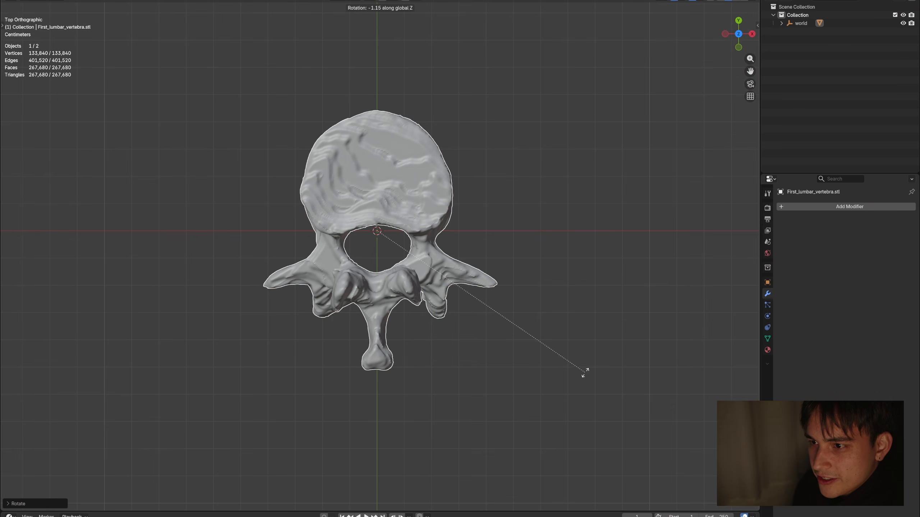
left_click(585, 373)
middle_click_drag(526, 339, 474, 292)
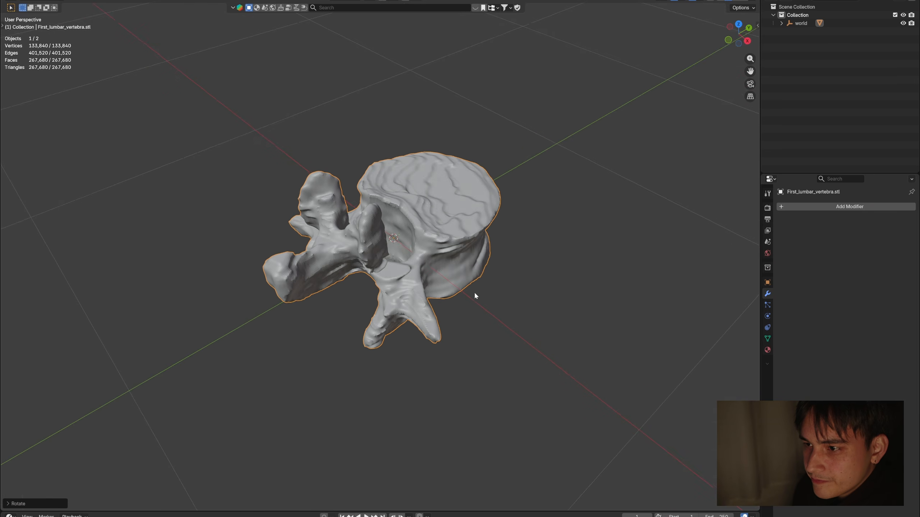
left_click(541, 304)
left_click(467, 239)
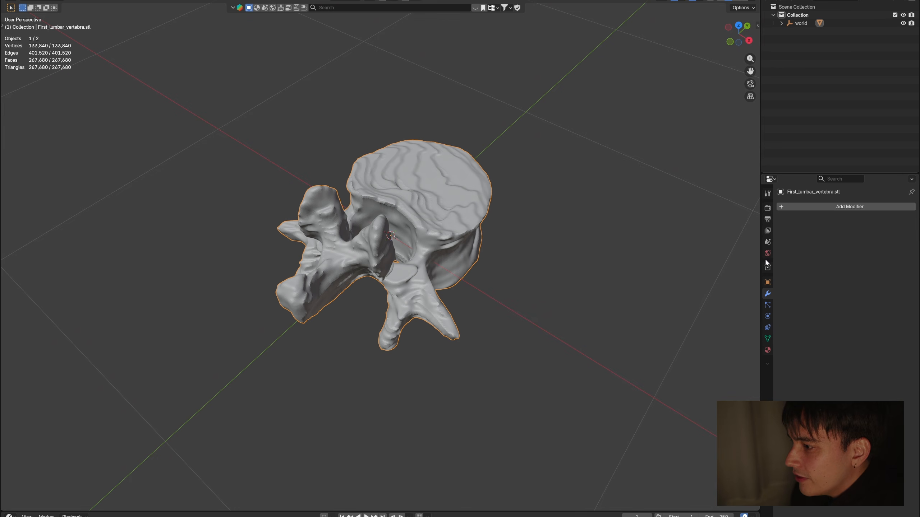
Step: Hide the viewport statistics and add a Decimate modifier to the vertebra
left_click(700, 2)
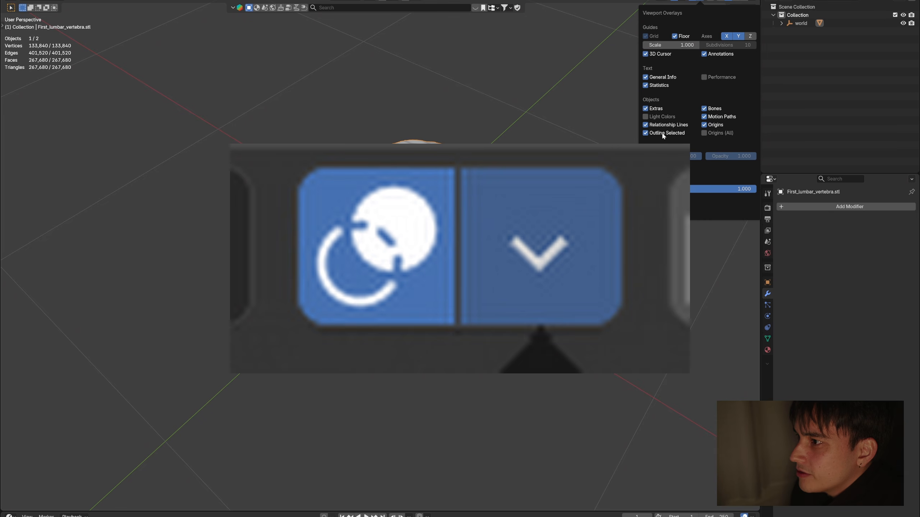
left_click(658, 86)
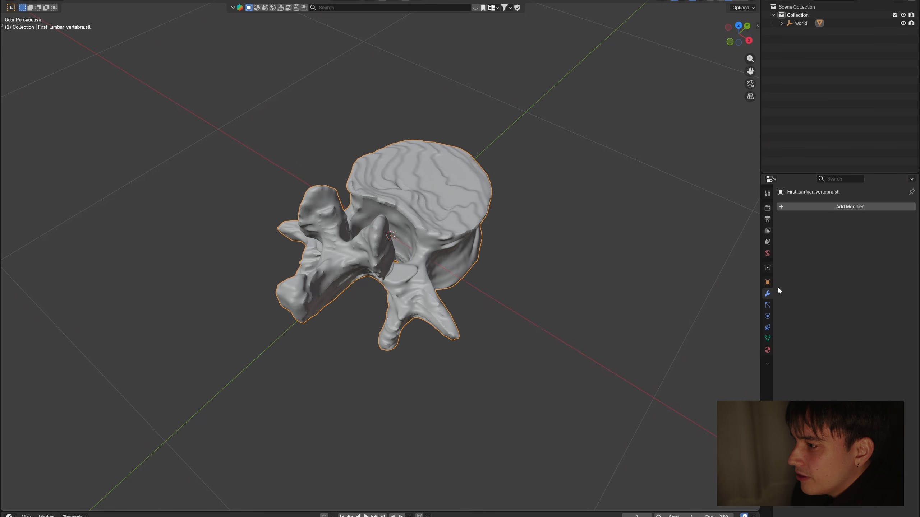
left_click(813, 207)
type("decima")
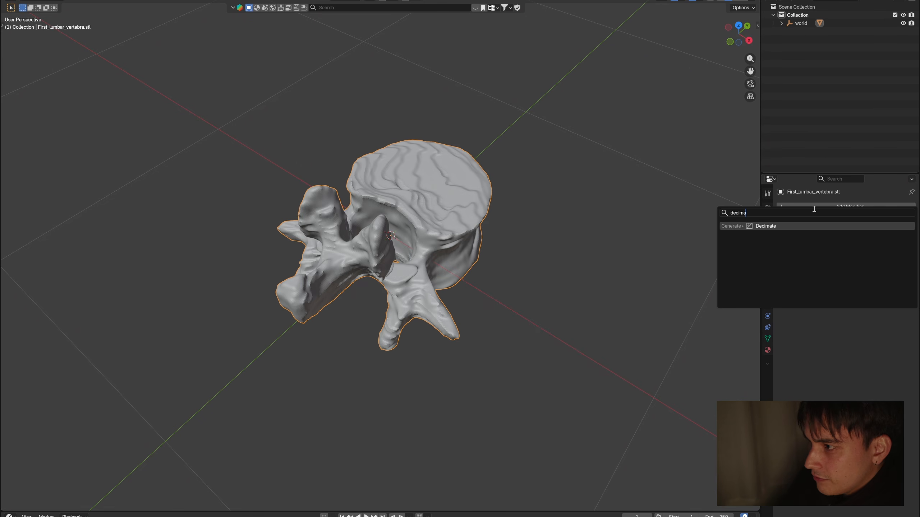
key("Return")
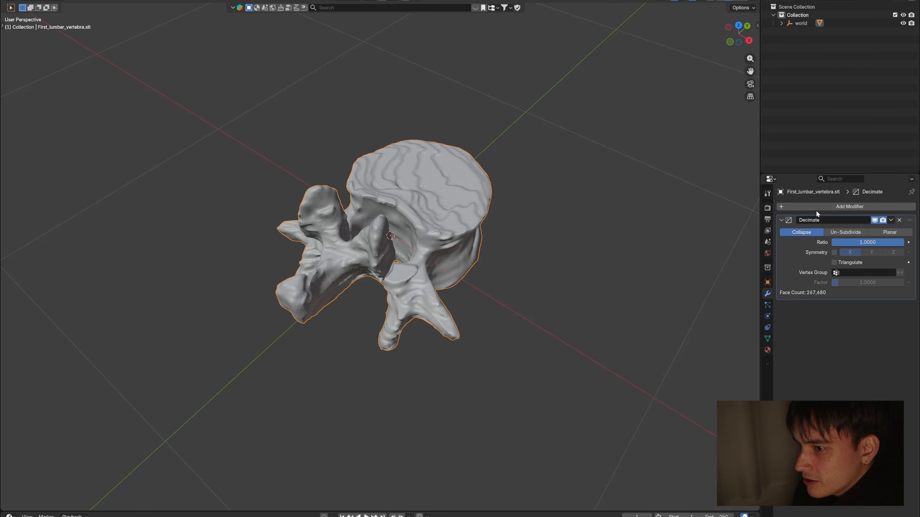
Step: Set the vertebra's Decimate ratio to 0.5
left_click(880, 242)
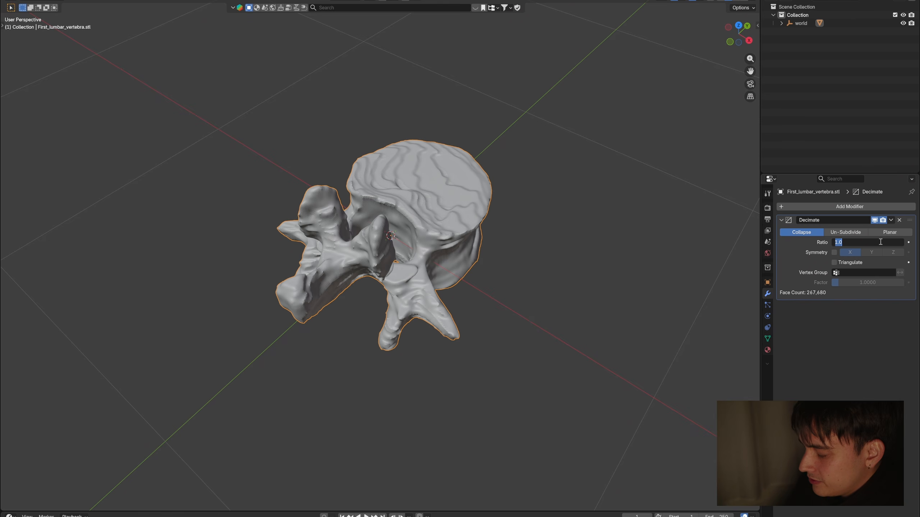
type("0.5")
key("Return")
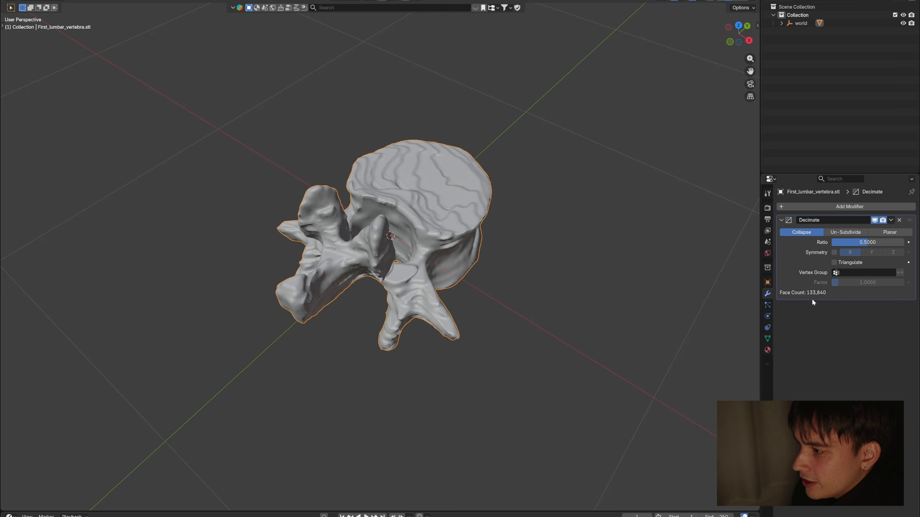
left_click(510, 229)
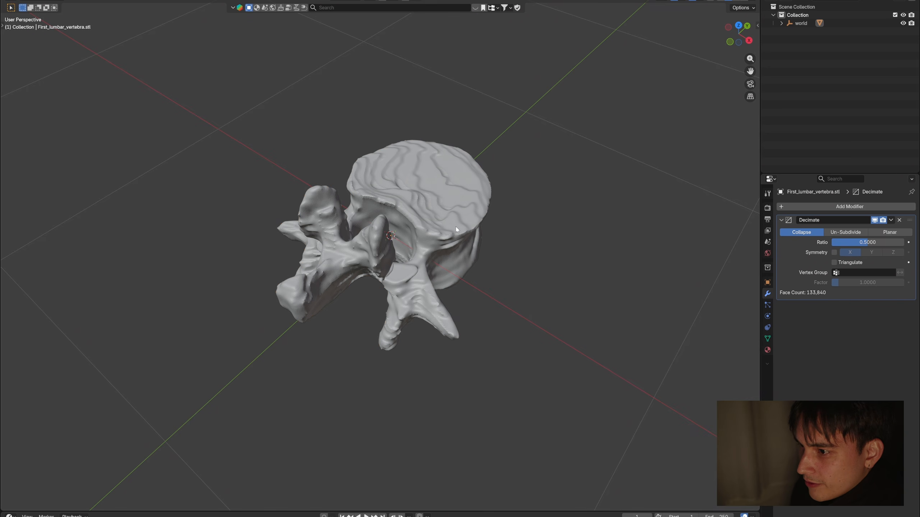
left_click(456, 227)
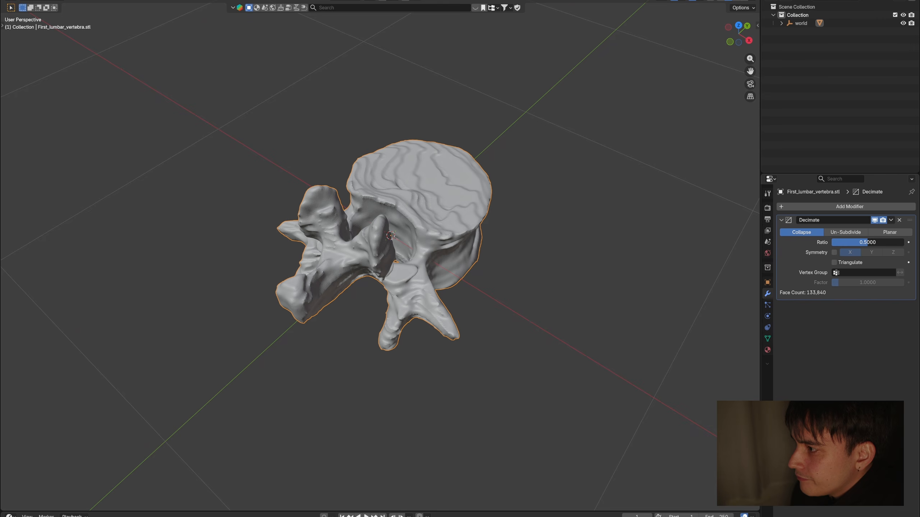
Step: Set the Decimate ratio to 0.25 and apply the modifier to the vertebra mesh
left_click(880, 242)
type("0")
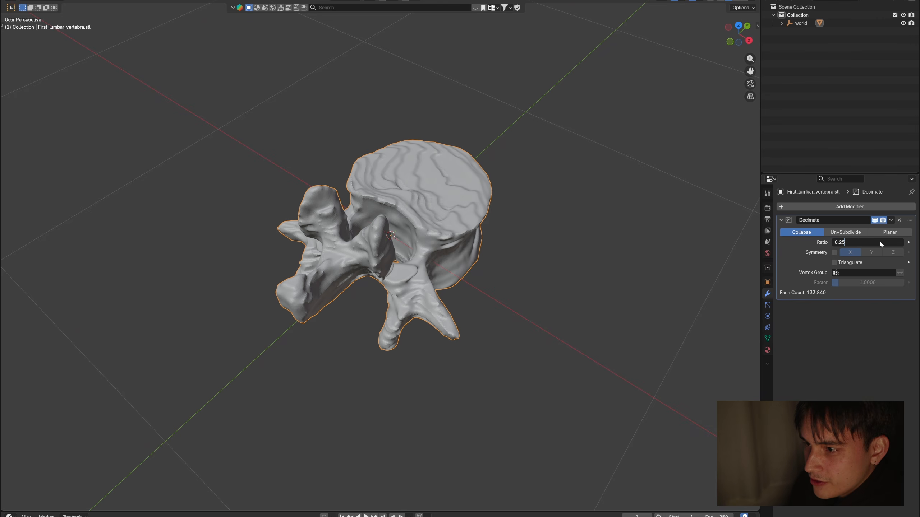
type(".25")
left_click(633, 276)
middle_click_drag(478, 266, 494, 281)
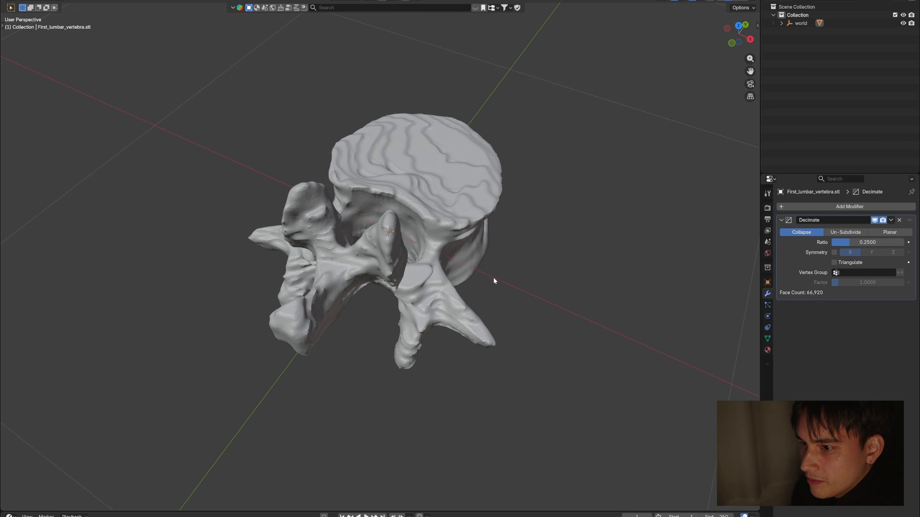
left_click(891, 221)
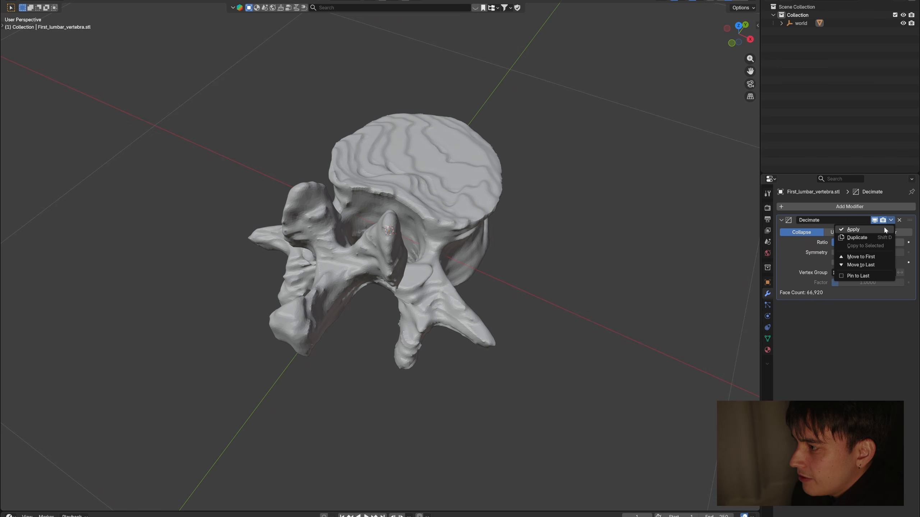
left_click(884, 228)
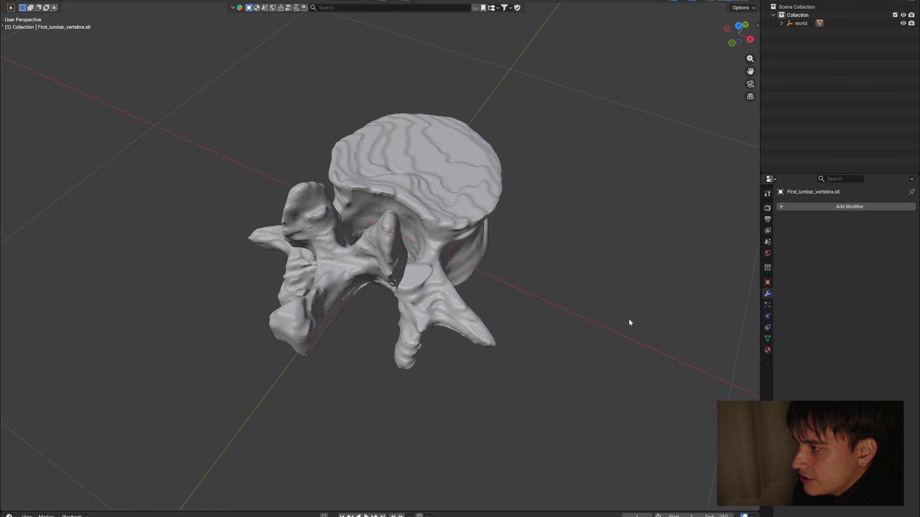
Step: Select the vertebra and apply all its transforms
left_click(461, 255)
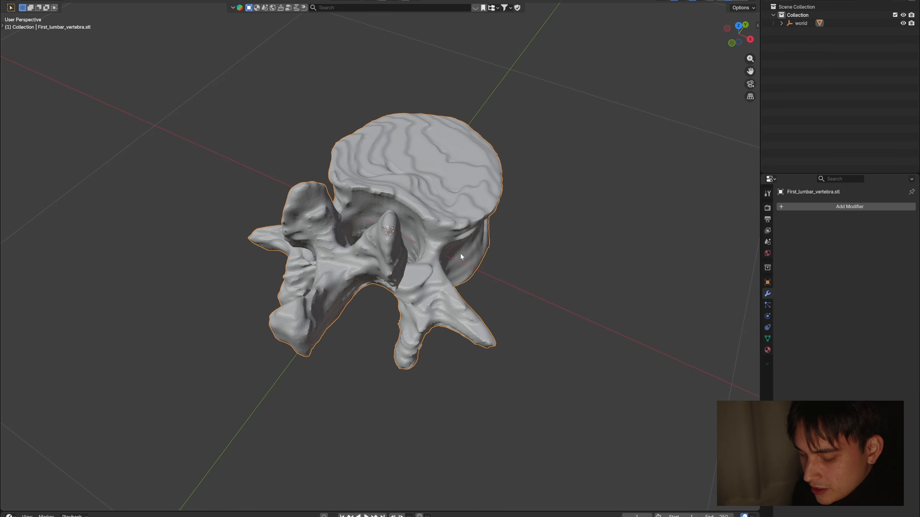
key("ctrl+a")
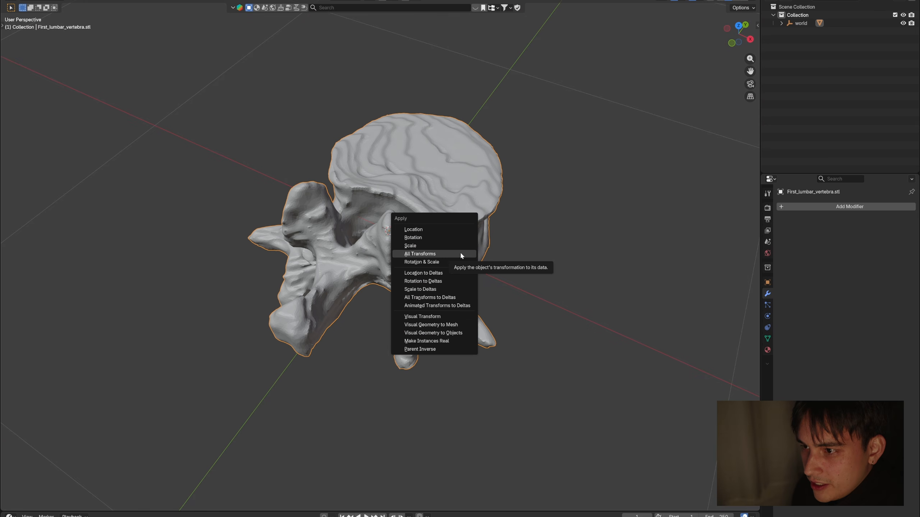
left_click(436, 254)
left_click(542, 255)
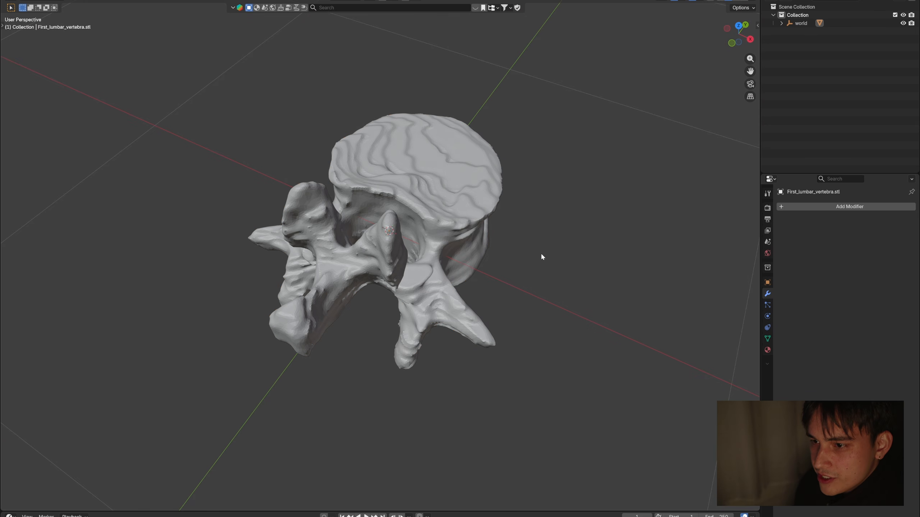
Step: Export the selected vertebra as a Wavefront OBJ file named vertebra_NIH_exportitagain.obj in the xray project's _in folder
middle_click_drag(529, 238, 436, 203)
left_click(435, 202)
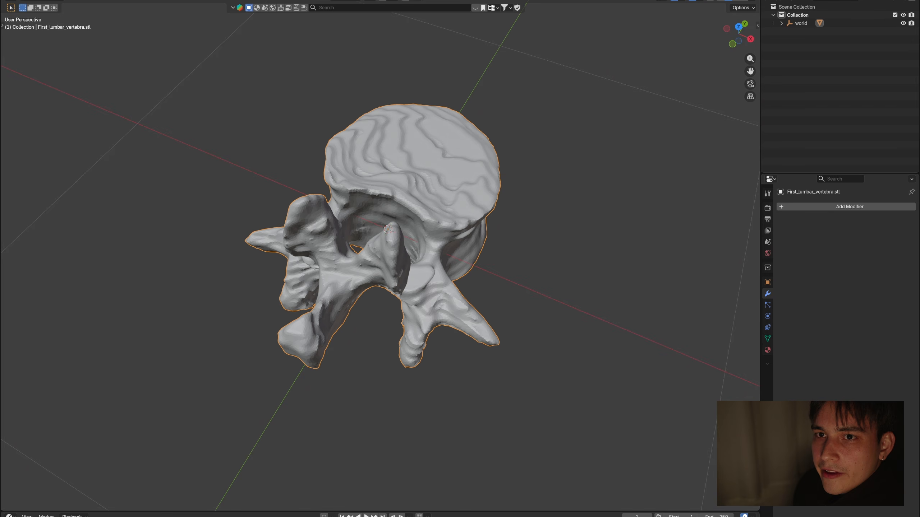
left_click(16, 1)
mouse_move(68, 109)
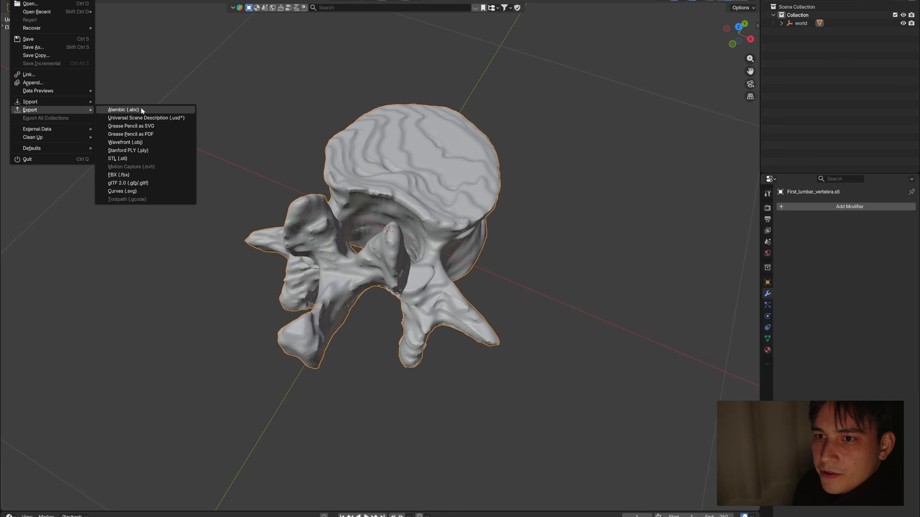
left_click(175, 143)
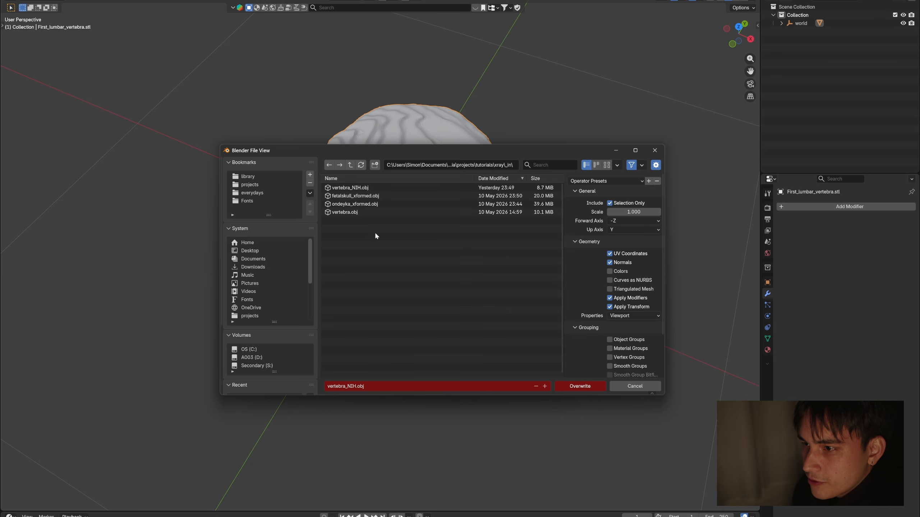
left_click(353, 187)
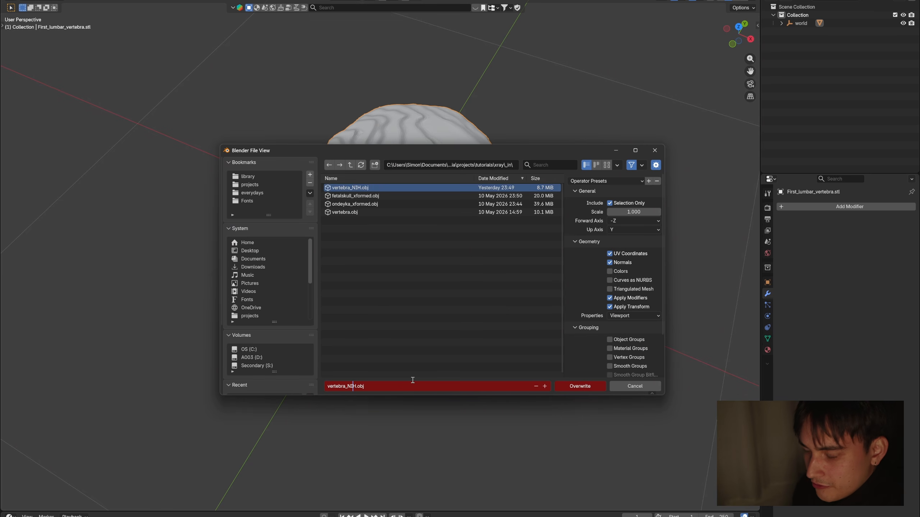
key("Right")
type("_")
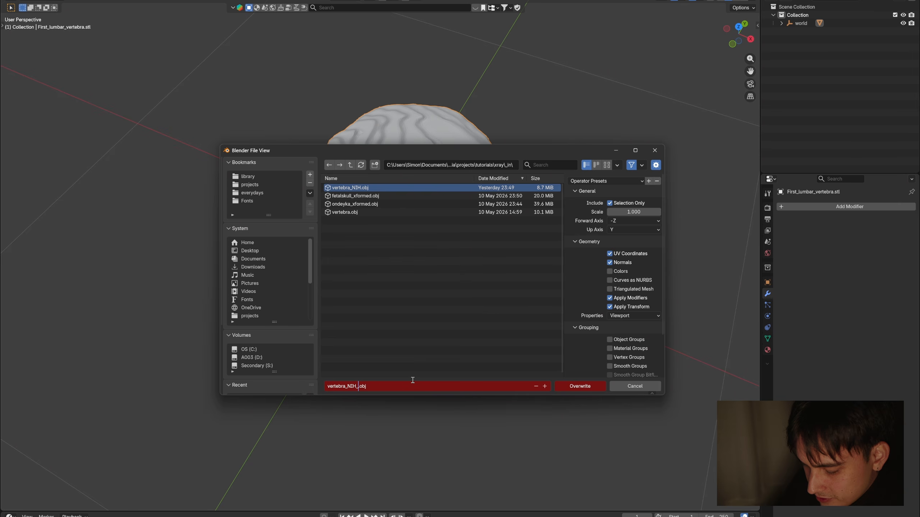
type("exportitaga")
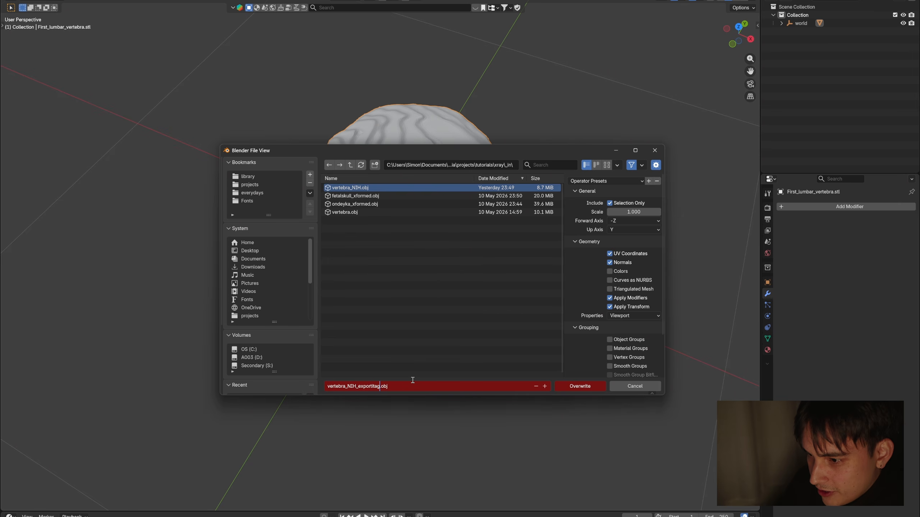
type("in")
key("Return")
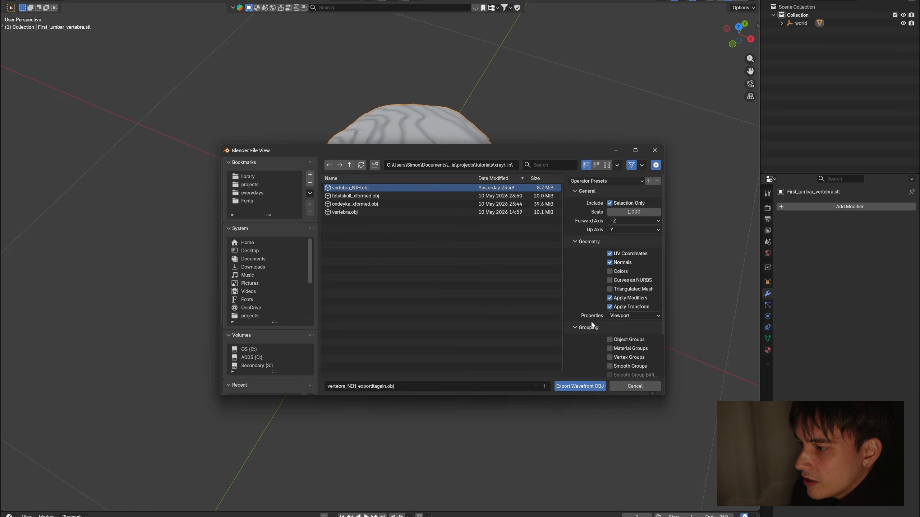
scroll(582, 318, "down", 3)
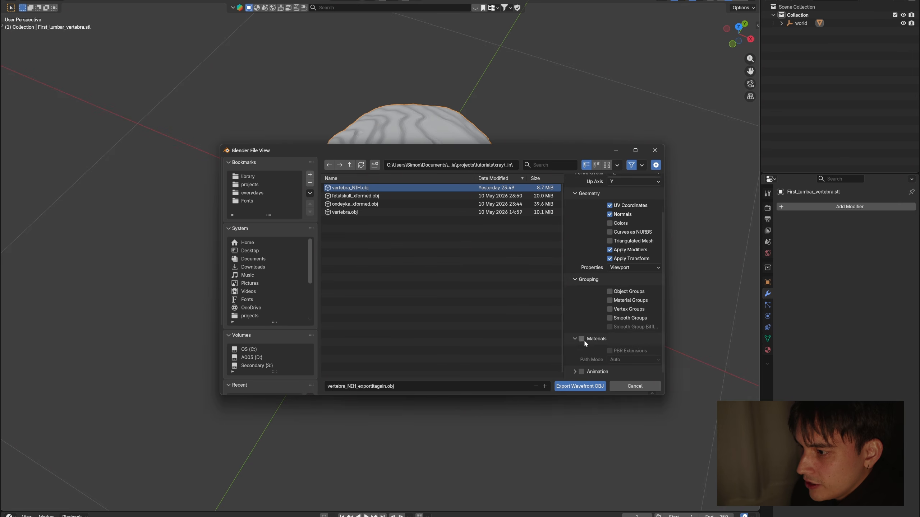
left_click(579, 386)
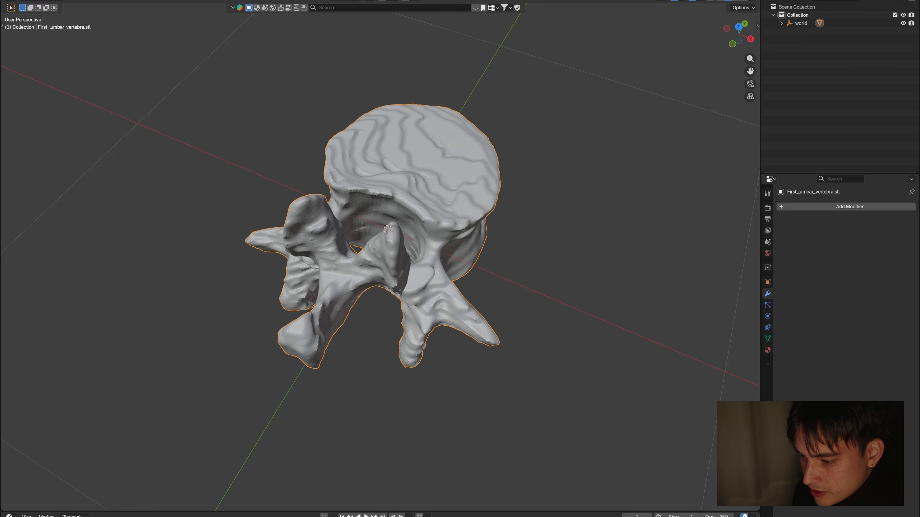
Step: Switch to TouchDesigner and load vertebra_NIH_exportitagain.obj from the _in folder as the geometry file of filein1
left_click(491, 513)
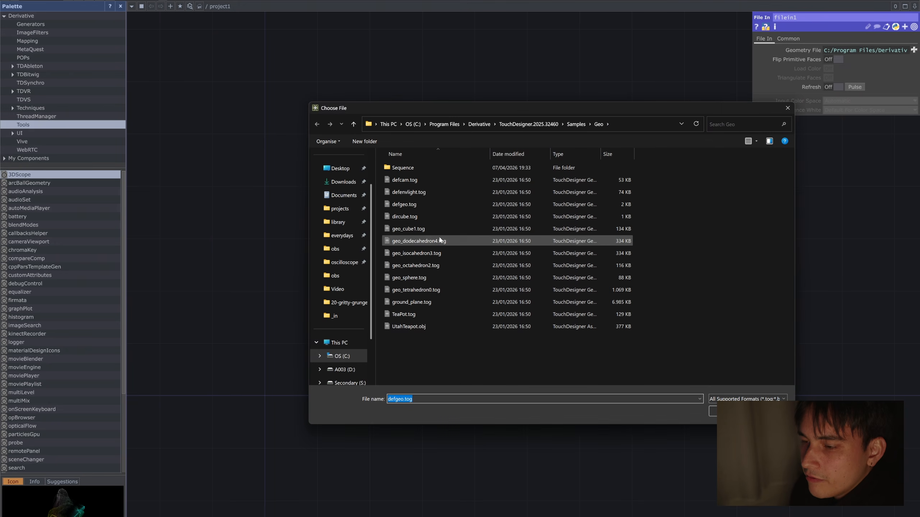
left_click(348, 316)
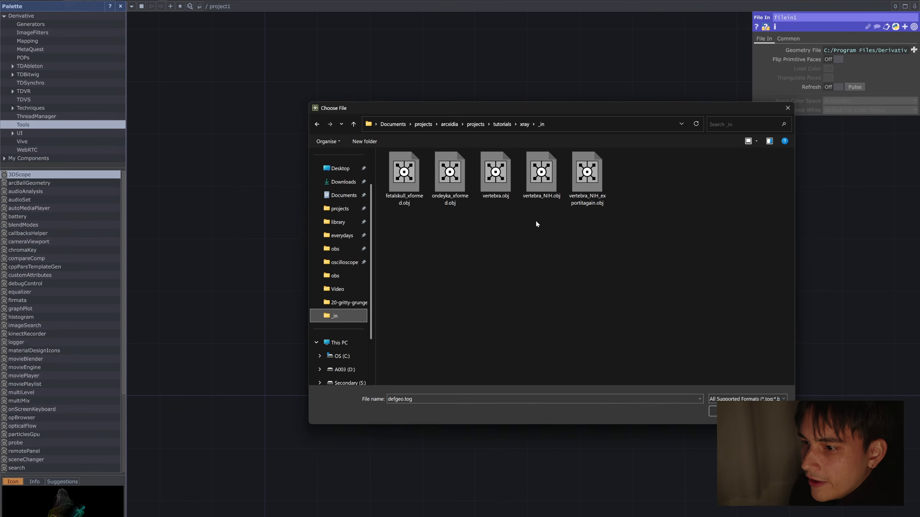
double_click(587, 176)
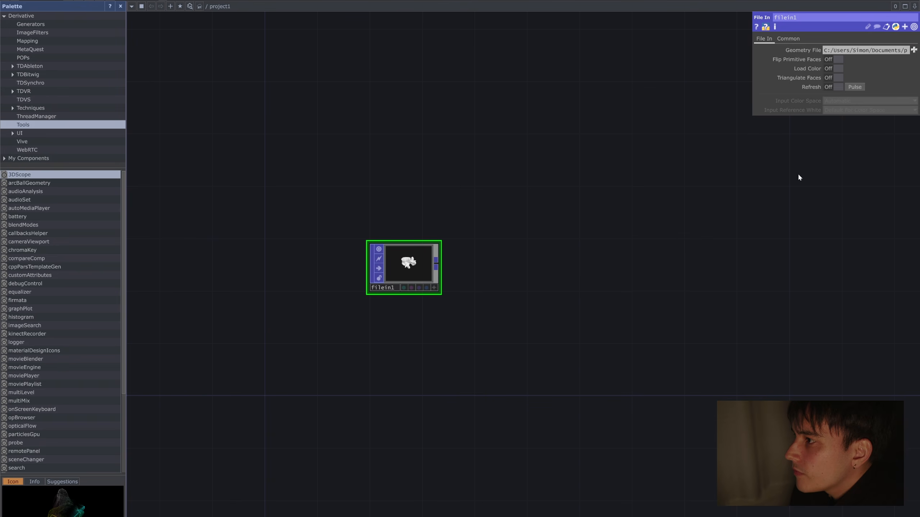
Step: Add a Geometry COMP fed by the output of filein1 and place it well apart from that node
scroll(411, 260, "up", 5)
scroll(388, 261, "down", 5)
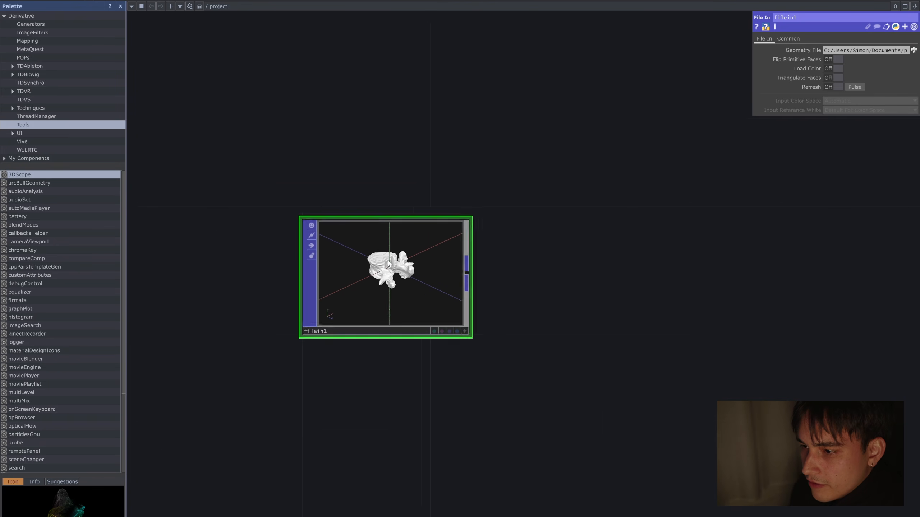
scroll(556, 231, "down", 2)
left_click_drag(592, 236, 550, 247)
scroll(527, 261, "down", 4)
left_click_drag(502, 266, 403, 284)
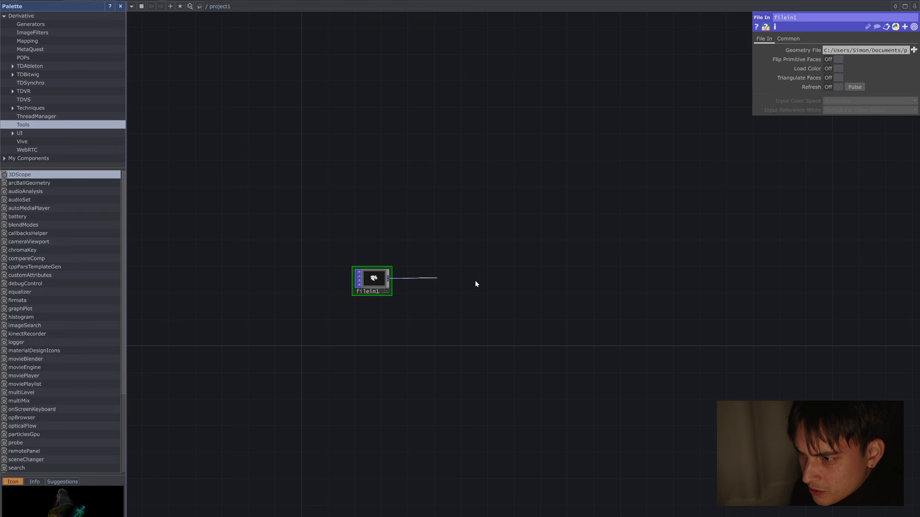
left_click(609, 283)
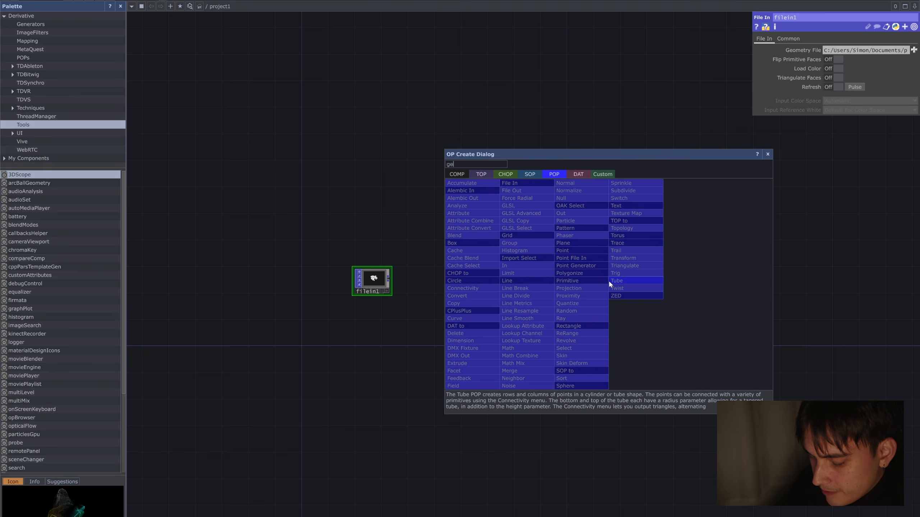
type("geo")
key("shift+Tab")
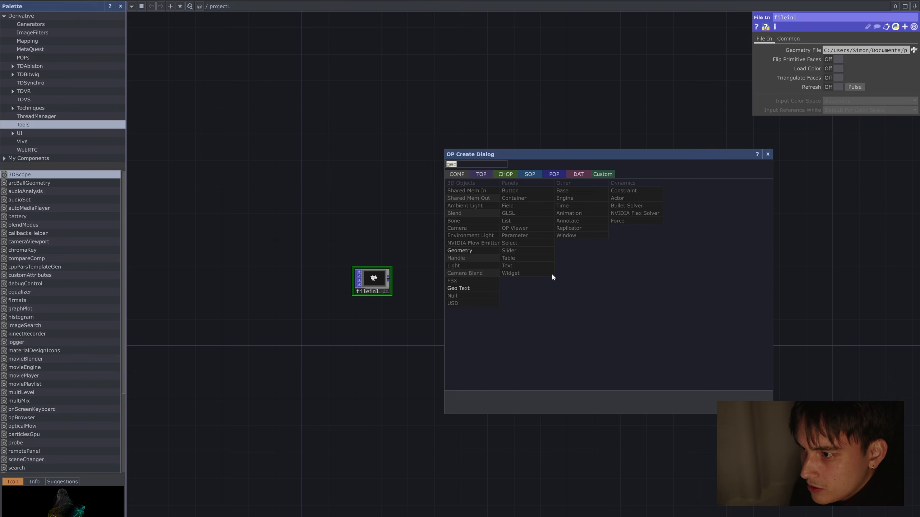
left_click(475, 252)
left_click(587, 278)
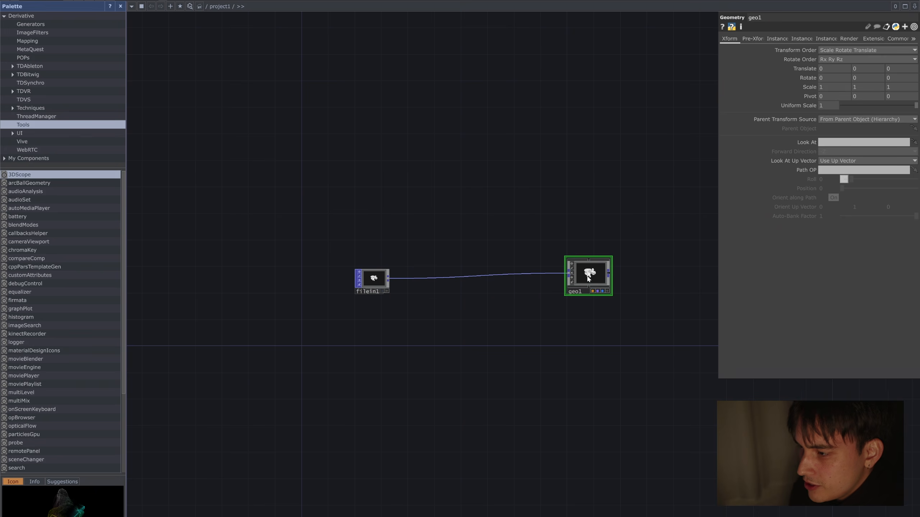
Step: Add a Render TOP to the network beside geo1
key("h")
key("Tab")
type("render")
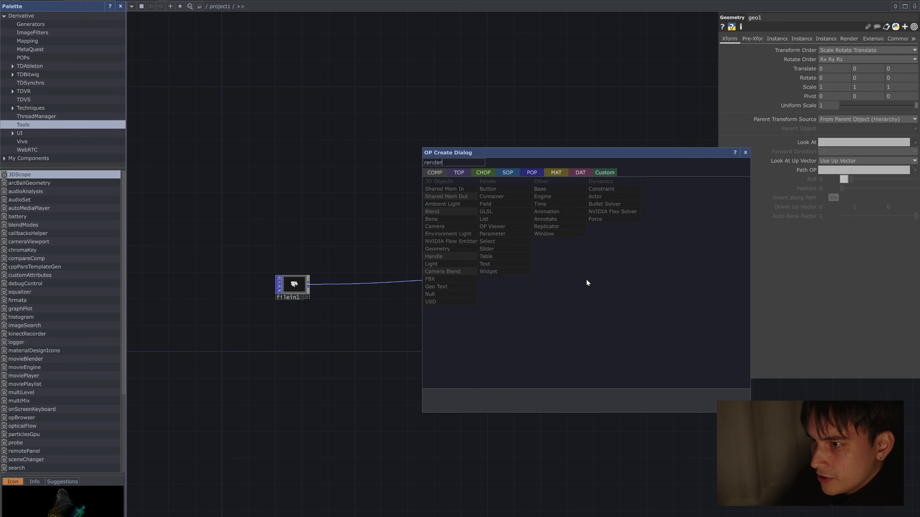
key("Tab")
key("Return")
key("Return")
Step: Add a Camera COMP to the network directly above geo1
scroll(586, 280, "up", 3)
scroll(586, 278, "up", 2)
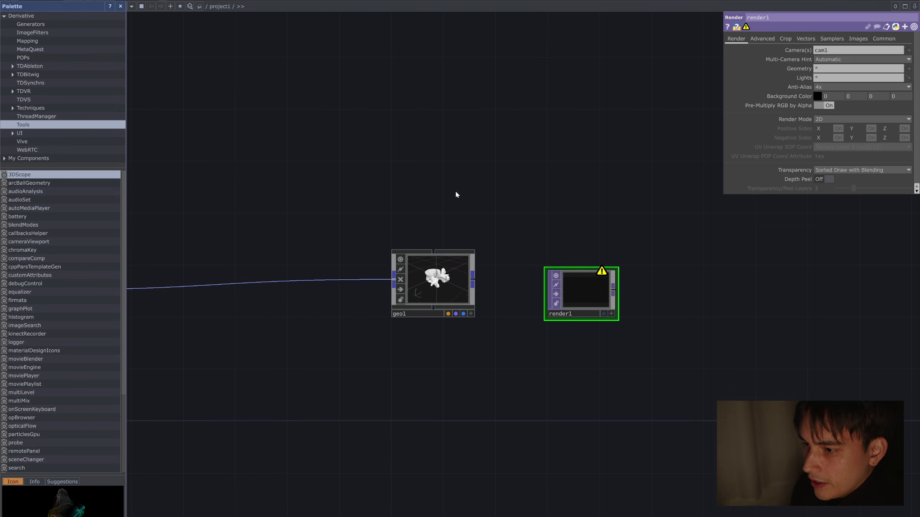
key("Tab")
type("camera")
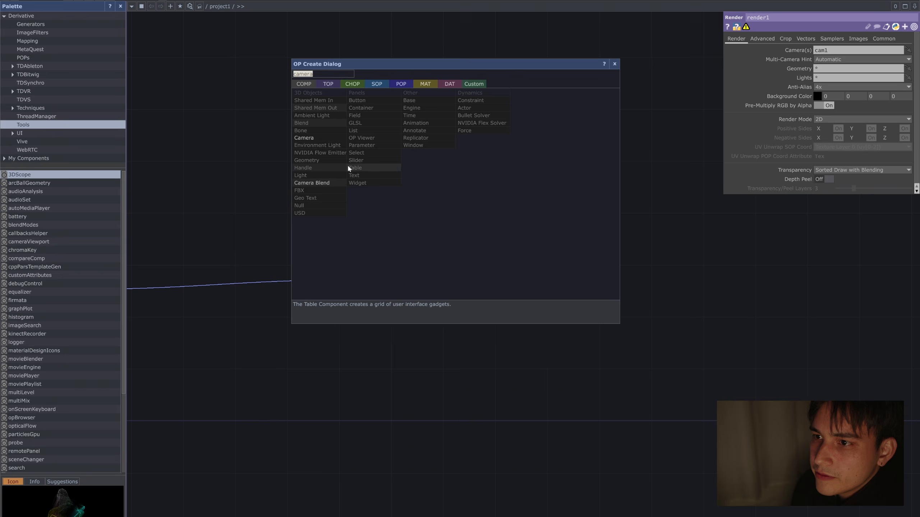
left_click(337, 138)
left_click(438, 192)
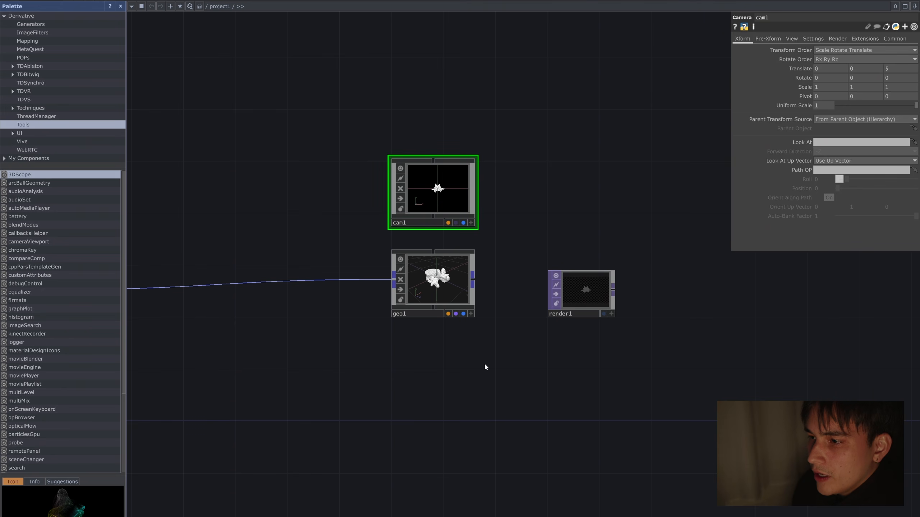
Step: Add a Phong MAT to the network below geo1
key("Tab")
type("phon")
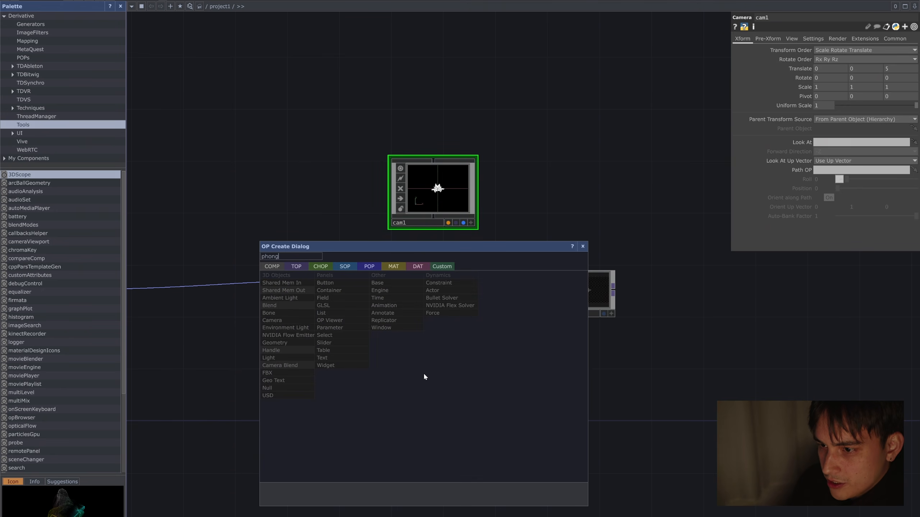
left_click(393, 266)
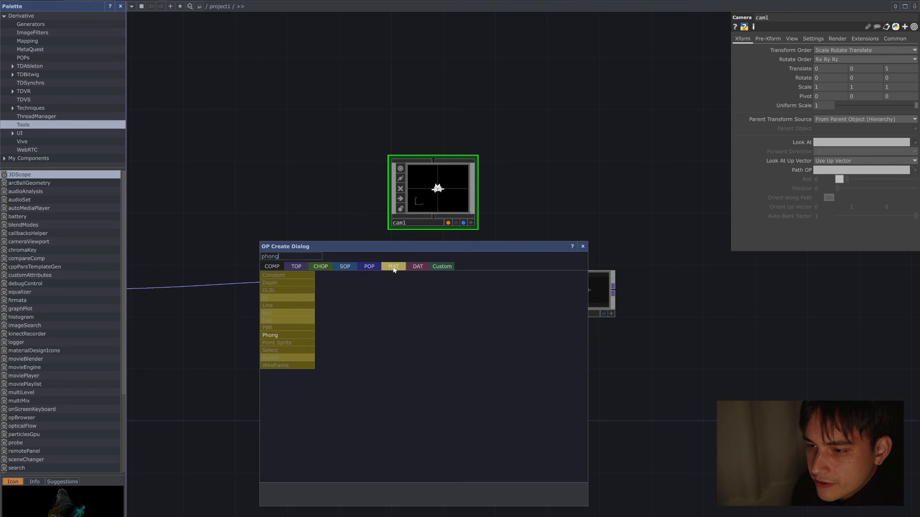
left_click(299, 336)
left_click(436, 376)
scroll(435, 376, "up", 4)
left_click_drag(436, 376, 431, 242)
left_click(435, 245)
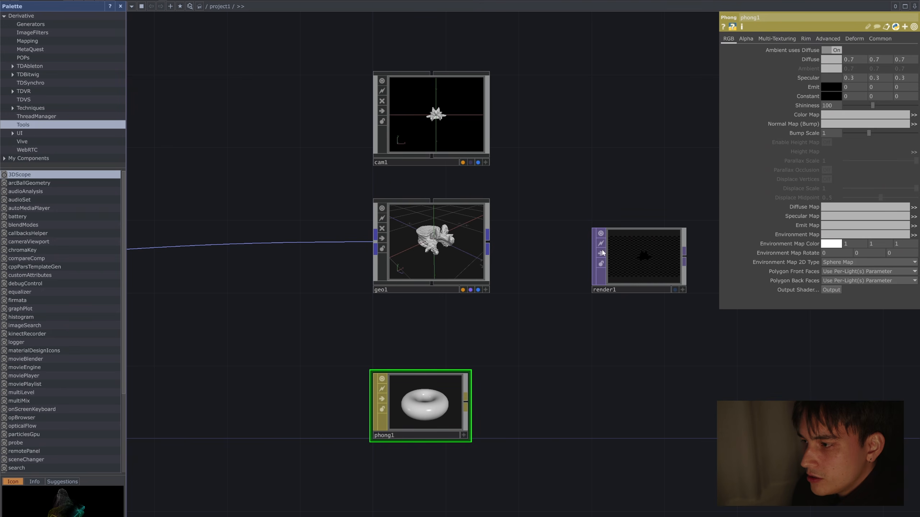
Step: Connect render1's output to a new RGB Key TOP placed well apart from it
middle_click_drag(637, 261, 617, 324)
left_click_drag(517, 293, 268, 314)
left_click(424, 272)
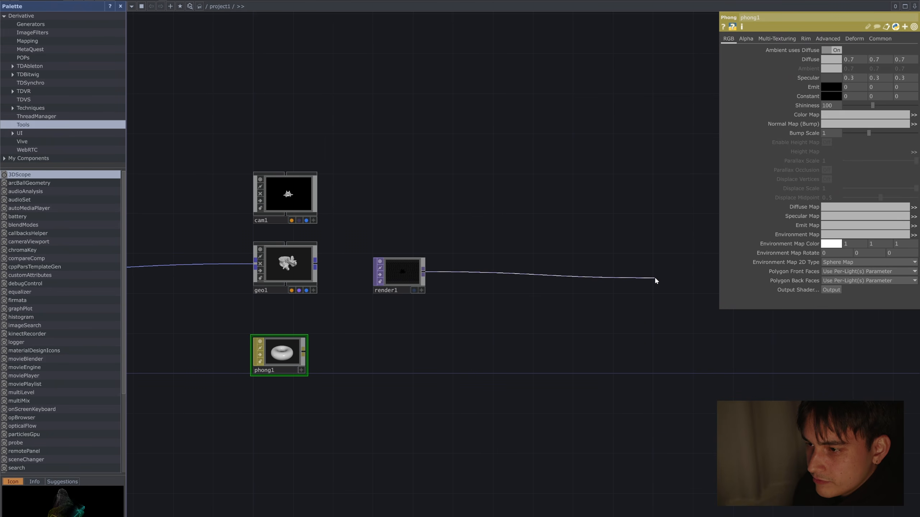
left_click(654, 276)
type("rgb")
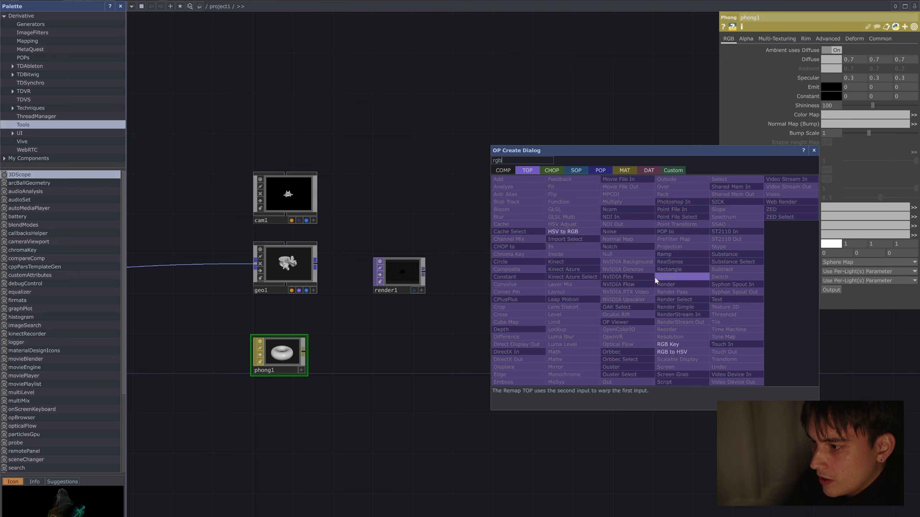
left_click(696, 342)
left_click(715, 270)
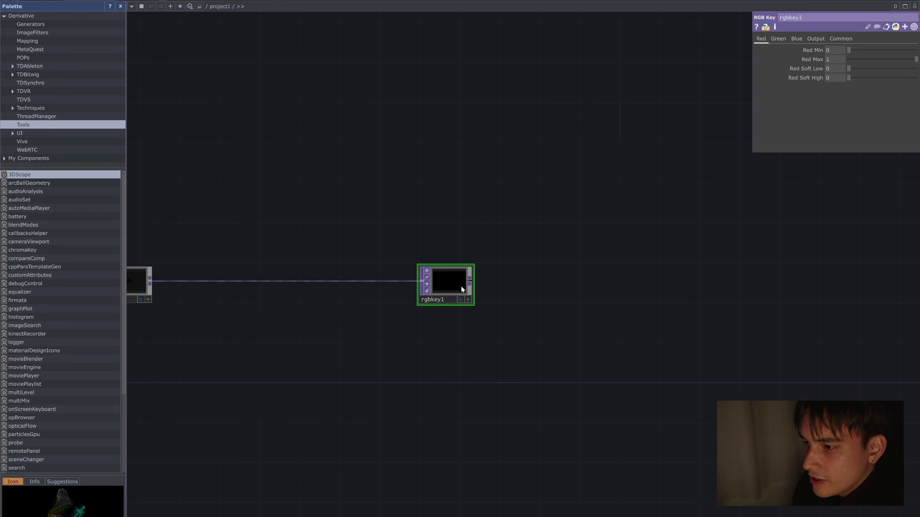
Step: Add a Null TOP fed by rgbkey1 and rename it SPINAL
left_click(470, 281)
left_click(584, 278)
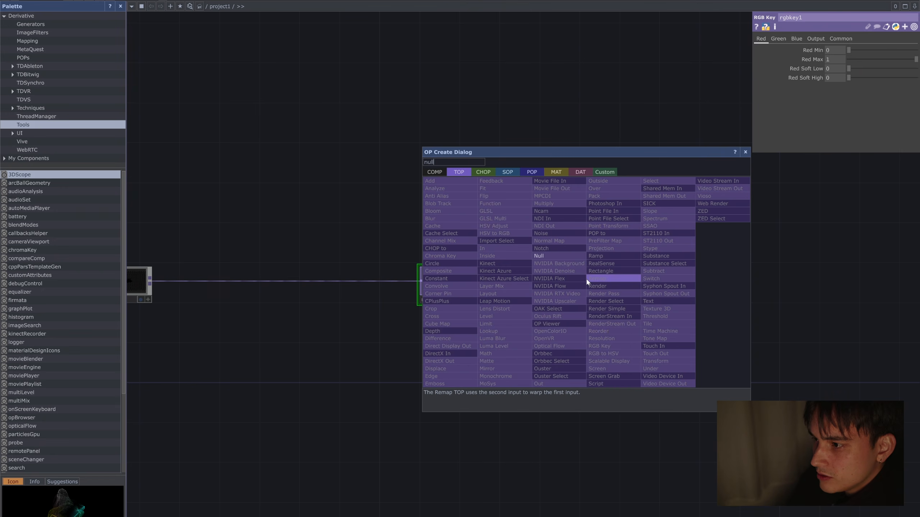
left_click(585, 277)
left_click(585, 278)
left_click_drag(587, 283, 524, 278)
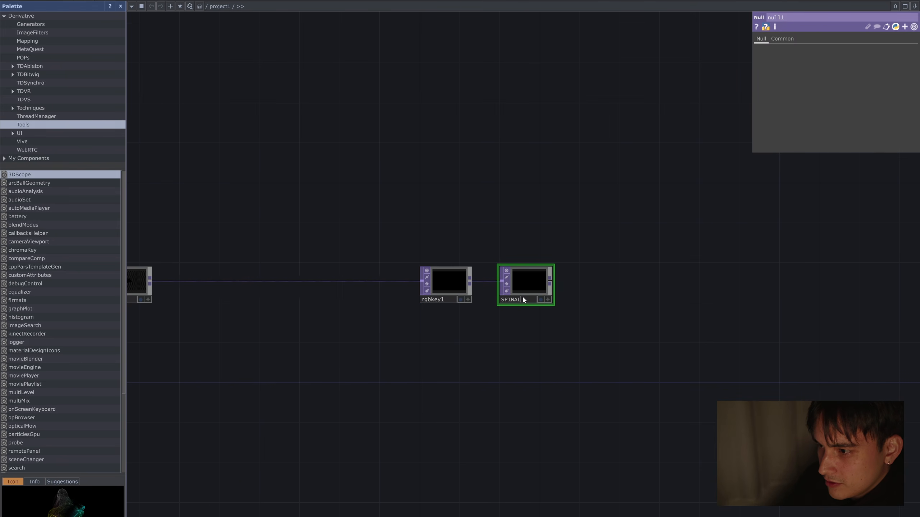
Step: Add a Light COMP to the network beside cam1
left_click_drag(467, 331, 670, 355)
left_click_drag(551, 366, 709, 327)
scroll(490, 282, "up", 3)
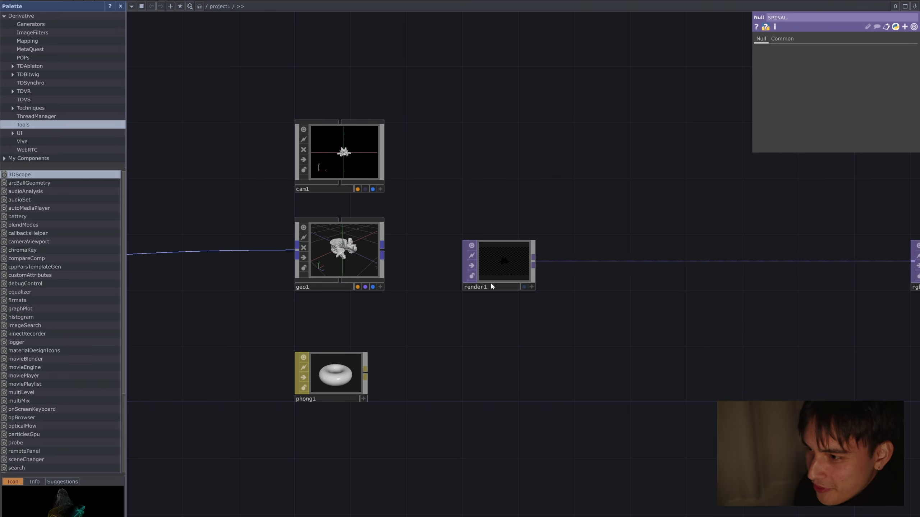
left_click_drag(423, 325, 584, 337)
scroll(659, 324, "down", 3)
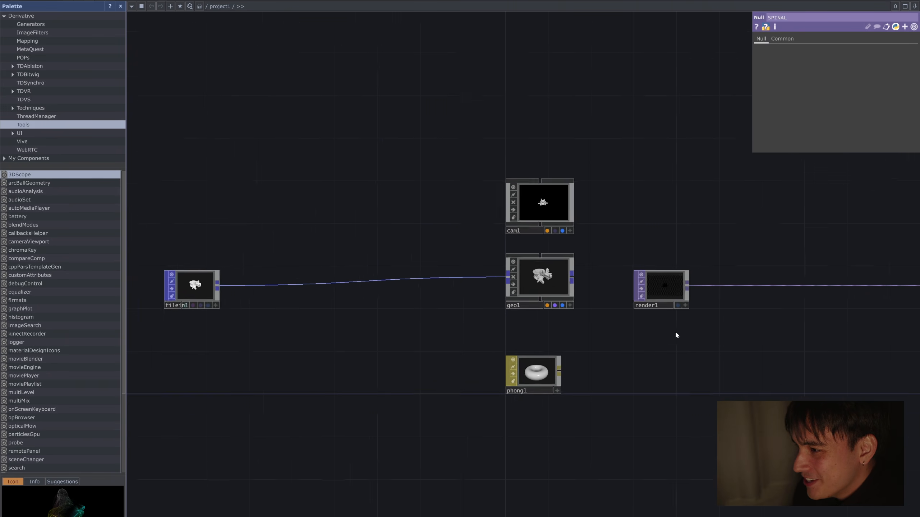
left_click_drag(646, 241, 560, 260)
key("Tab")
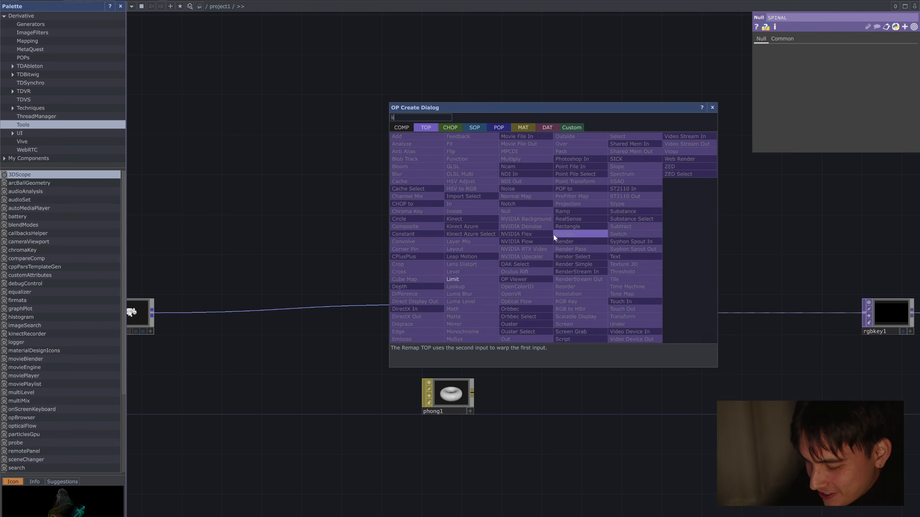
left_click(403, 126)
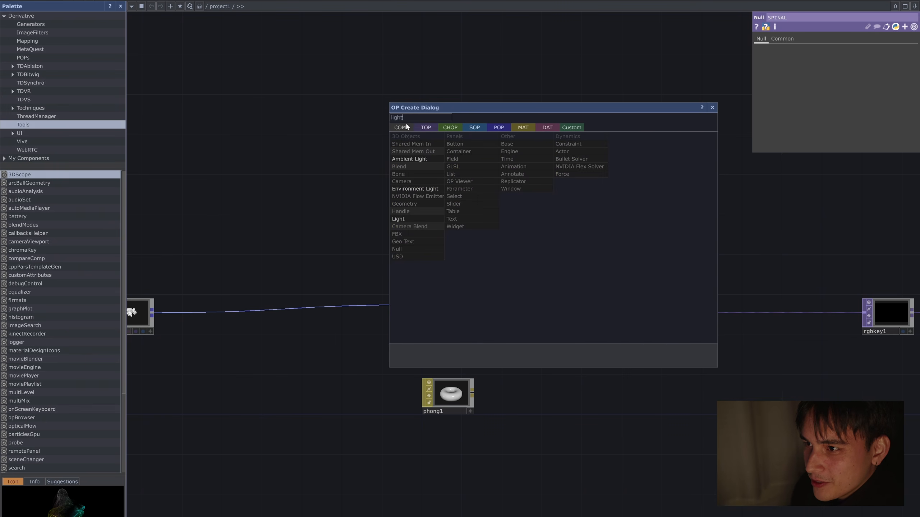
left_click(440, 175)
left_click(539, 239)
scroll(572, 238, "up", 4)
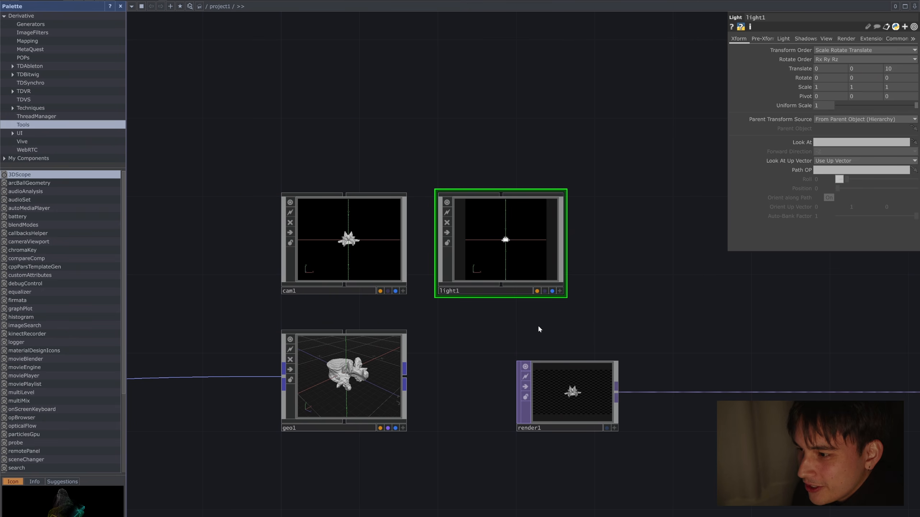
Step: Move light1 up so it sits above the row of cam1
scroll(566, 328, "down", 4)
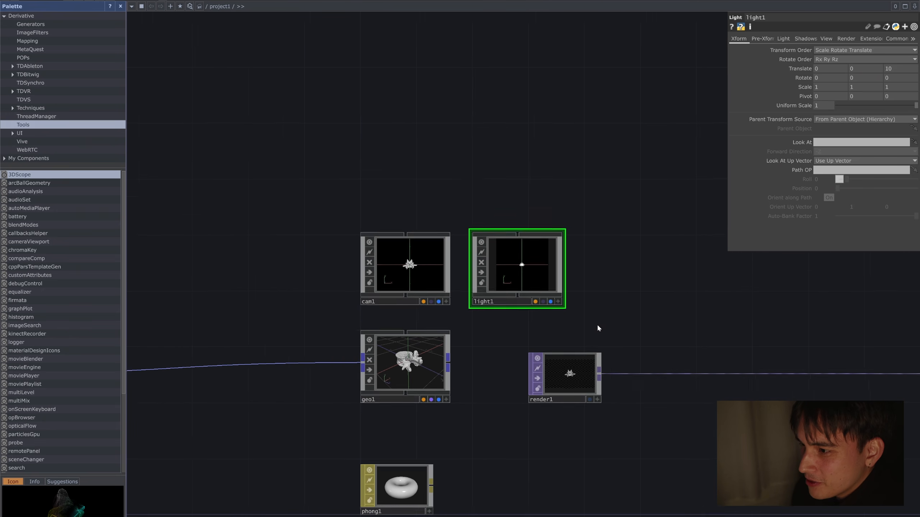
left_click_drag(508, 254, 513, 141)
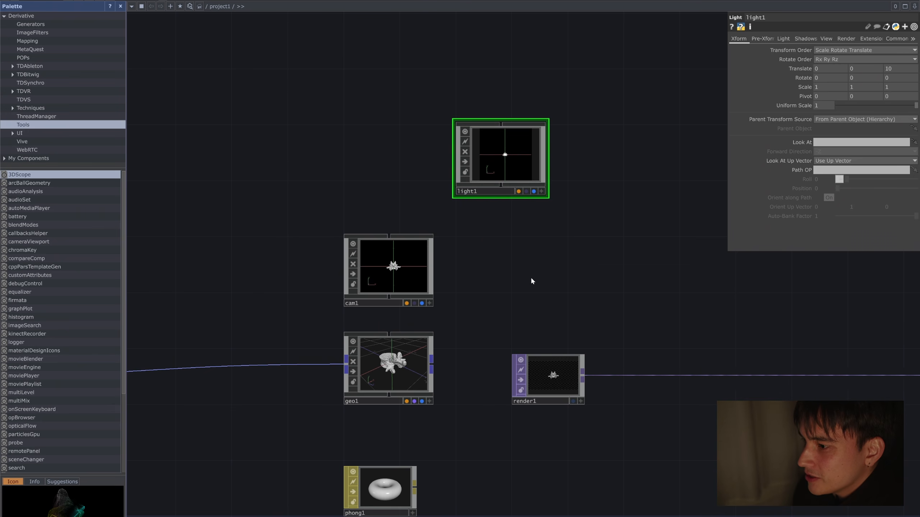
scroll(544, 360, "up", 3)
scroll(522, 166, "down", 3)
Step: Display the SPINAL null's output as the network editor's background
scroll(652, 327, "down", 2)
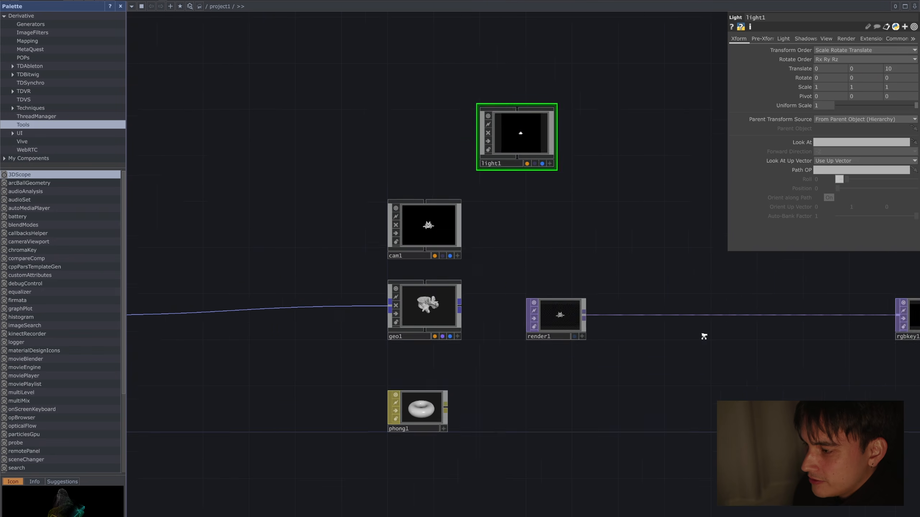
scroll(704, 336, "down", 3)
left_click(840, 320)
key("d")
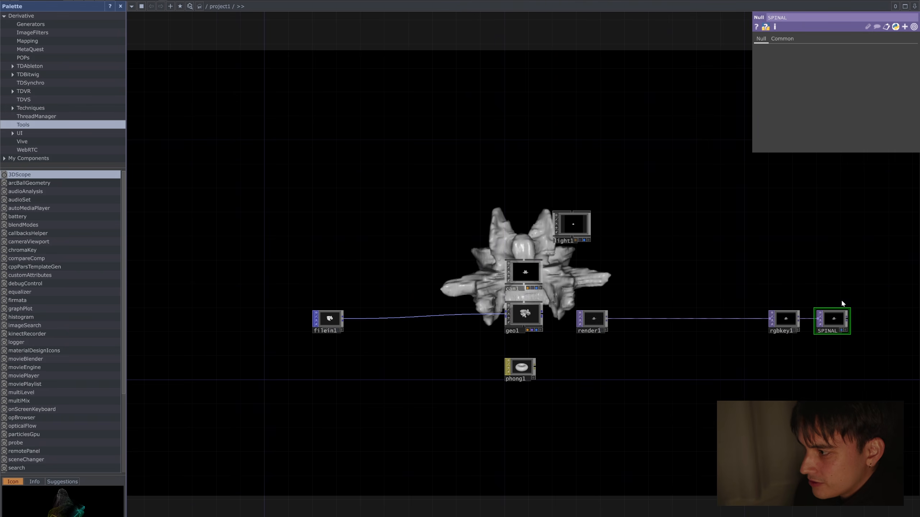
Step: Reposition light1 freehand in its active viewer, to a rotation of about -101, 23, 0 and a translation of about -3.9, -8.9, -1.7
left_click_drag(618, 261, 566, 301)
left_click(529, 270)
scroll(536, 278, "up", 3)
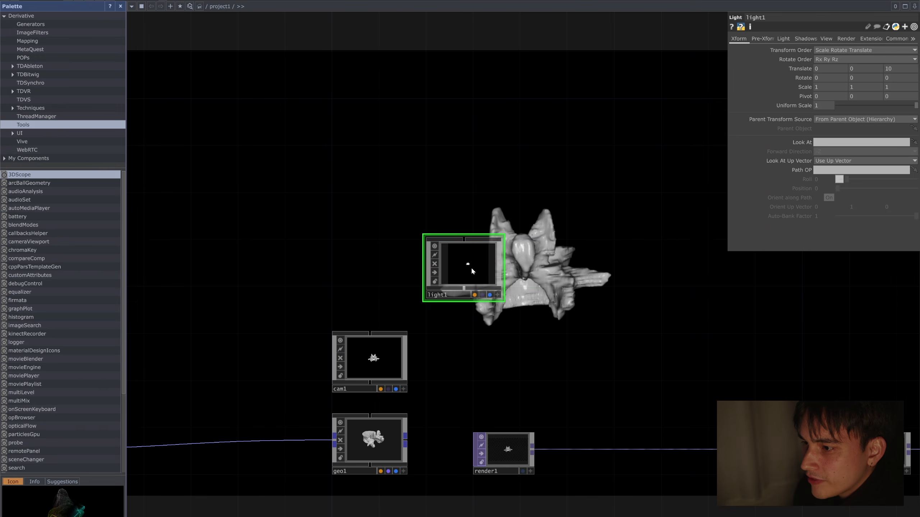
scroll(504, 295, "up", 3)
left_click(494, 303)
left_click_drag(464, 270, 485, 300)
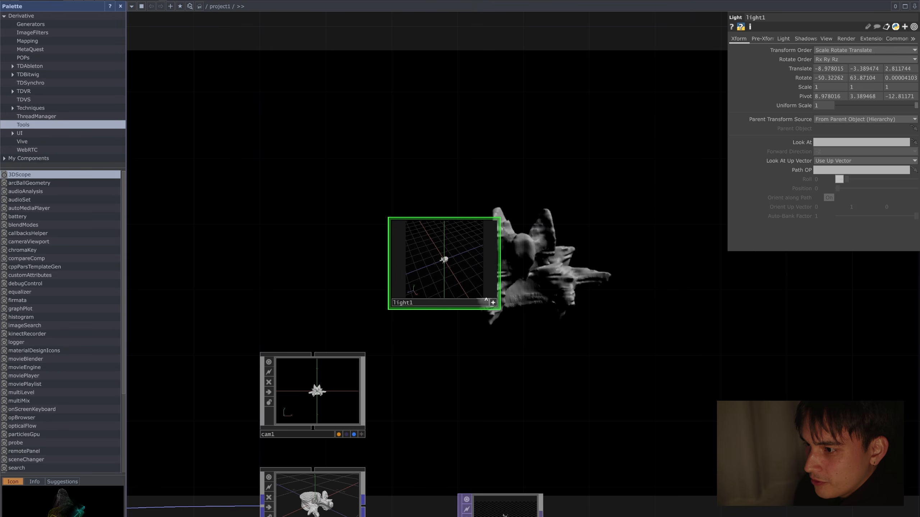
mouse_move(452, 267)
left_mouse_down()
mouse_move(443, 259)
mouse_move(458, 259)
left_mouse_up()
left_click(493, 303)
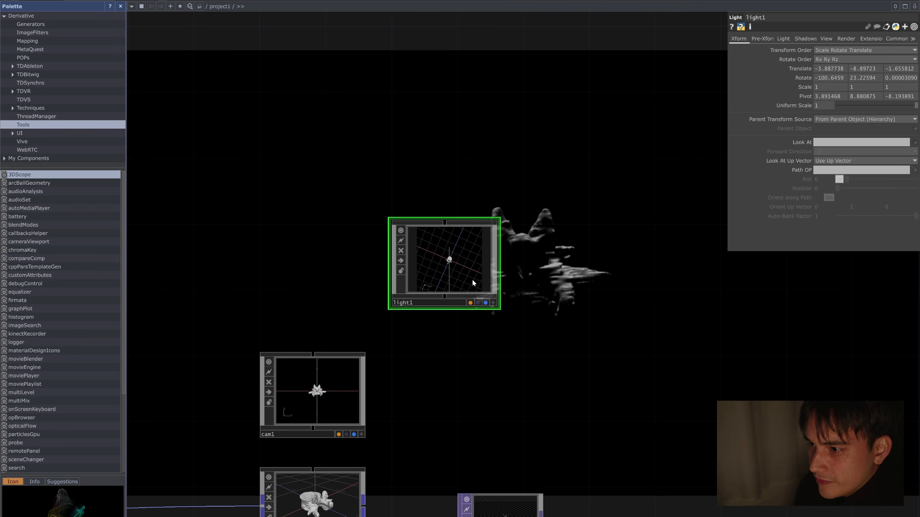
Step: Duplicate light1 below it and reposition the copy in its viewer, rotated about -10, -17, 0 and translated about 2.9, -1.6, 9.3
key("ctrl+c")
key("ctrl+v")
left_click_drag(465, 351, 512, 368)
left_click(492, 418)
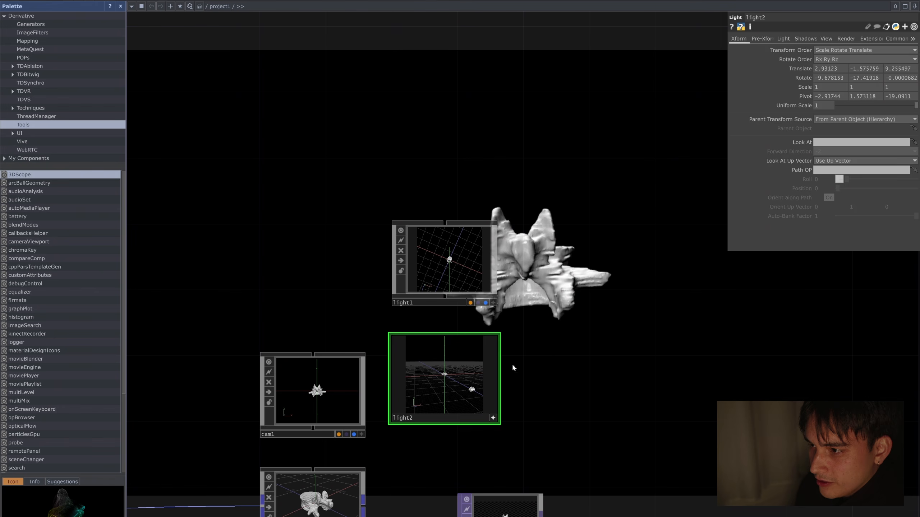
left_click(493, 418)
Step: Align light2 with cam1's row and shift light1 down to keep it just above light2
left_click_drag(450, 383, 450, 400)
left_click_drag(444, 266, 448, 283)
scroll(558, 296, "down", 5)
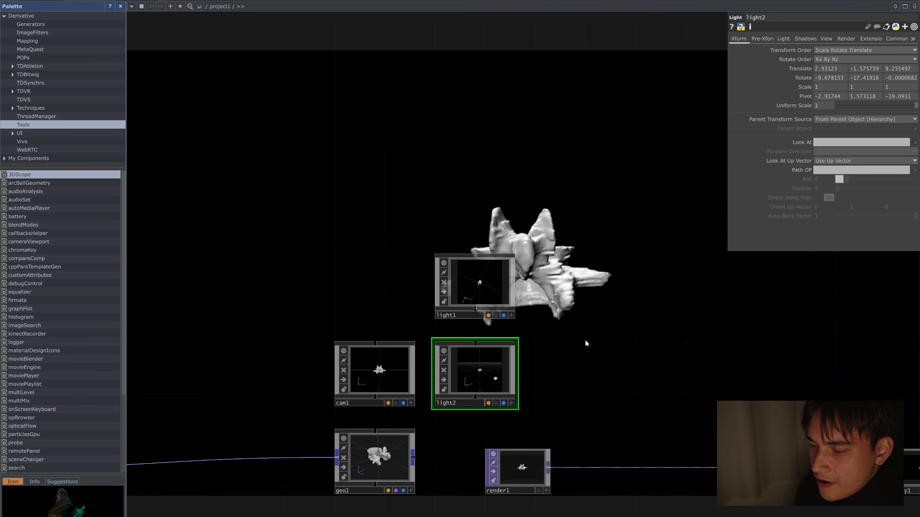
left_click_drag(644, 327, 652, 297)
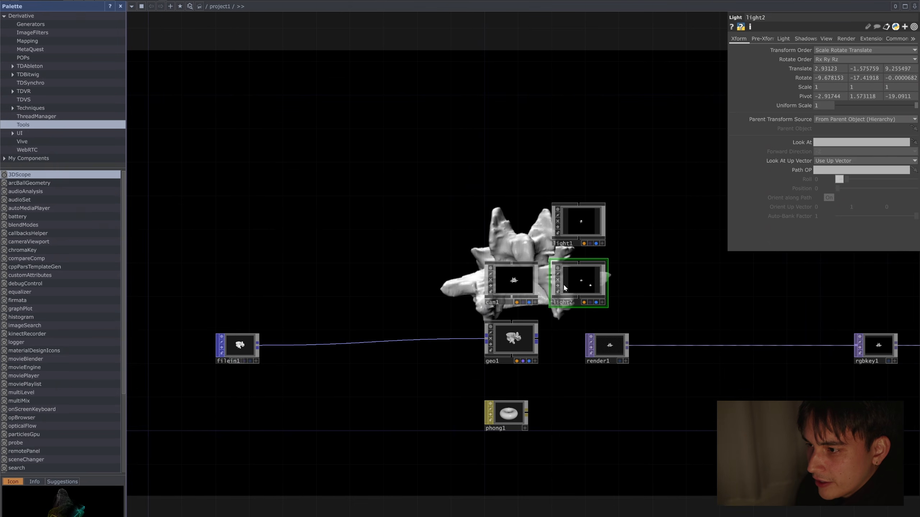
left_click_drag(506, 225, 523, 278)
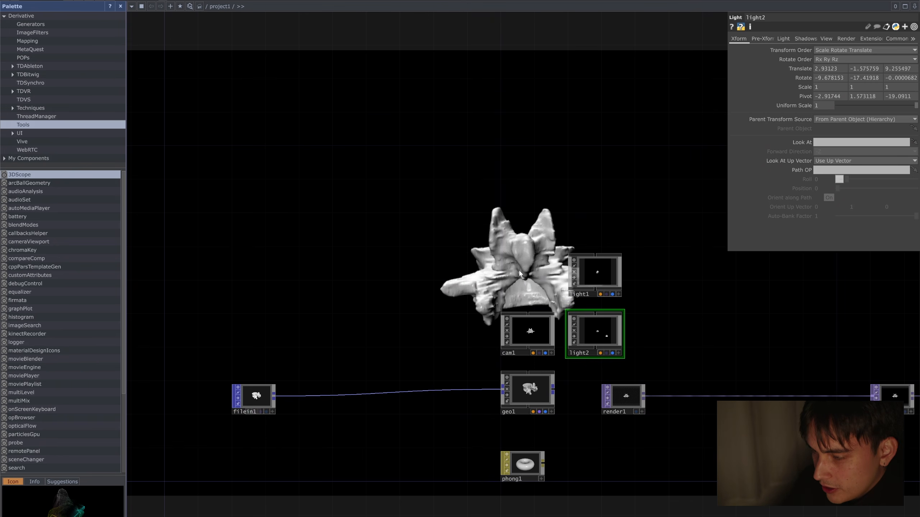
Step: Add a Null COMP above cam1 and rename it CamParent
left_click(544, 325)
scroll(615, 249, "up", 3)
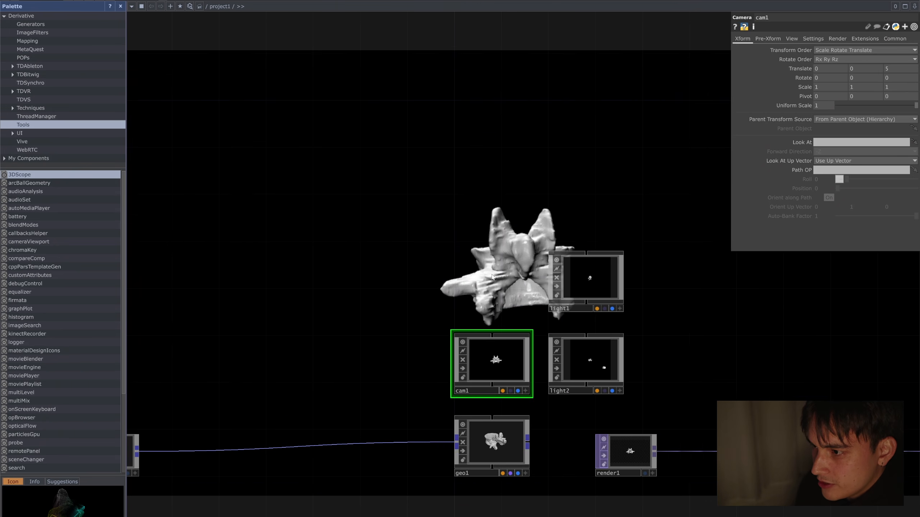
key("Tab")
type("null")
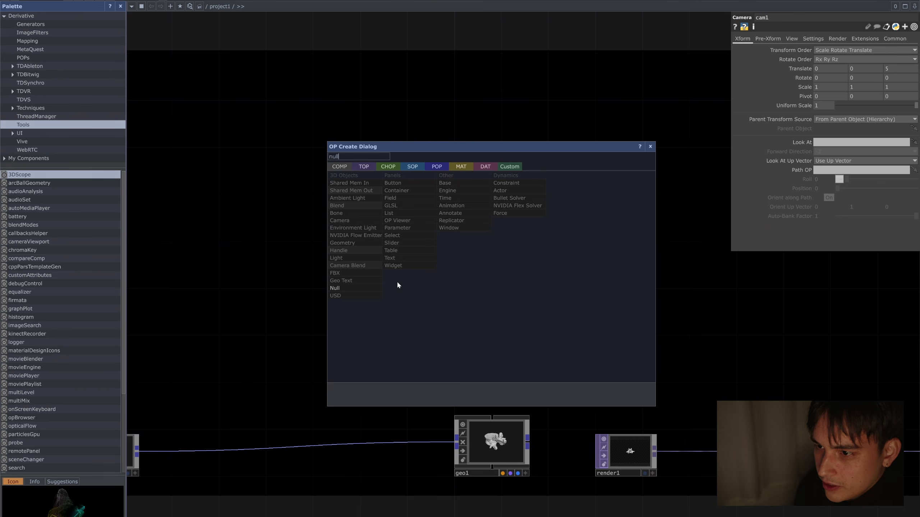
left_click(379, 288)
left_click(496, 284)
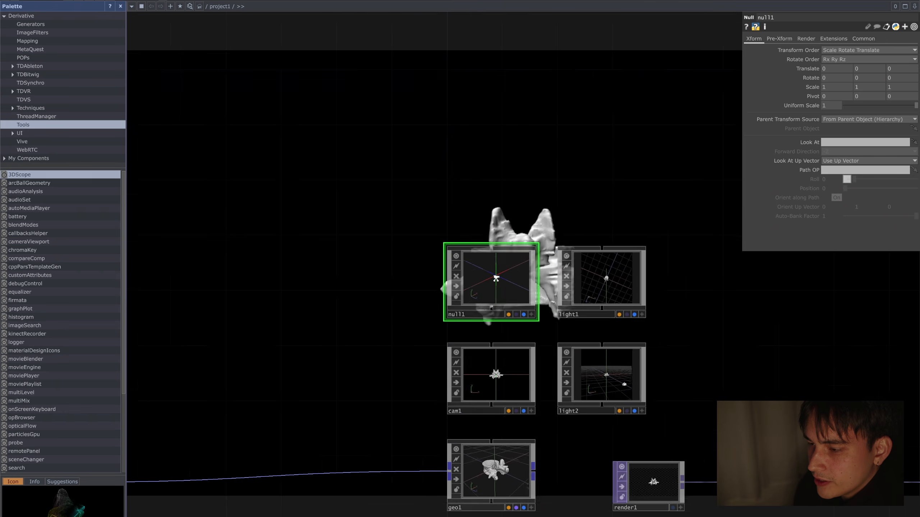
scroll(496, 284, "up", 3)
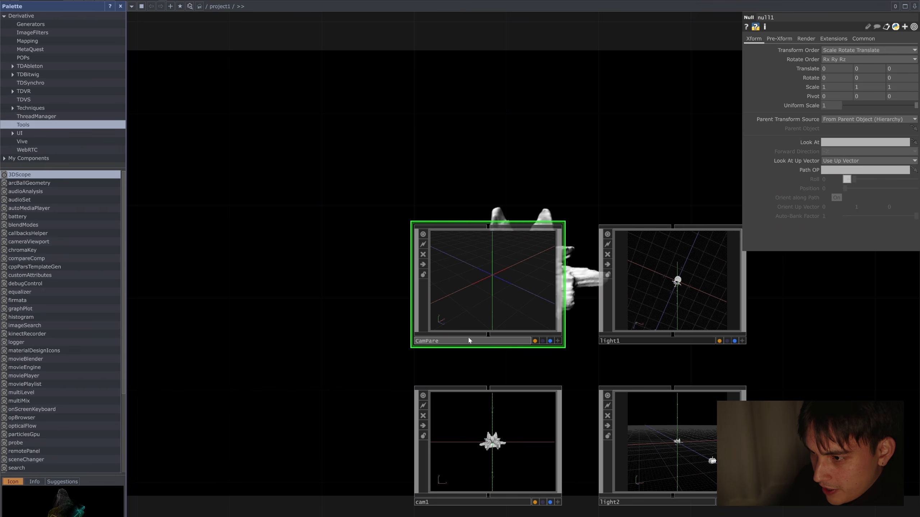
scroll(355, 376, "down", 2)
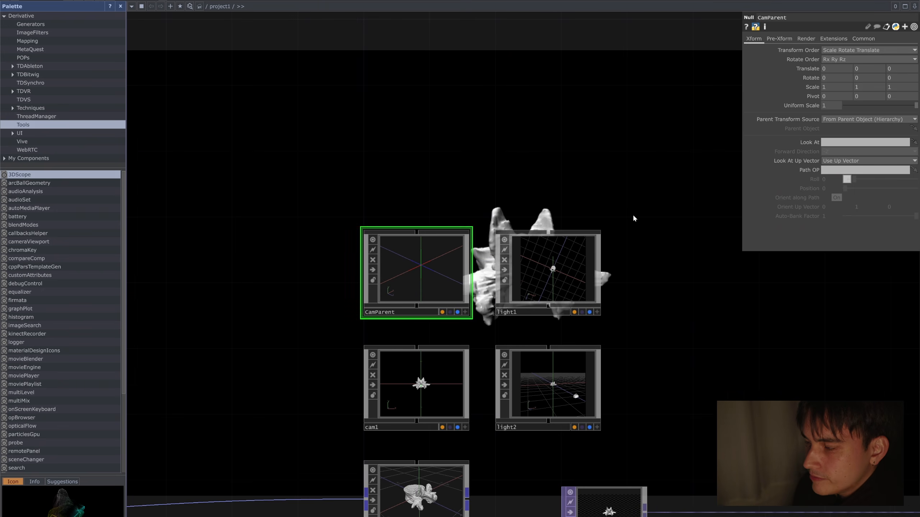
Step: Drive CamParent's Y rotation with the expression absTime.seconds * 25
left_click(811, 78)
type("absTime.seconds * 2")
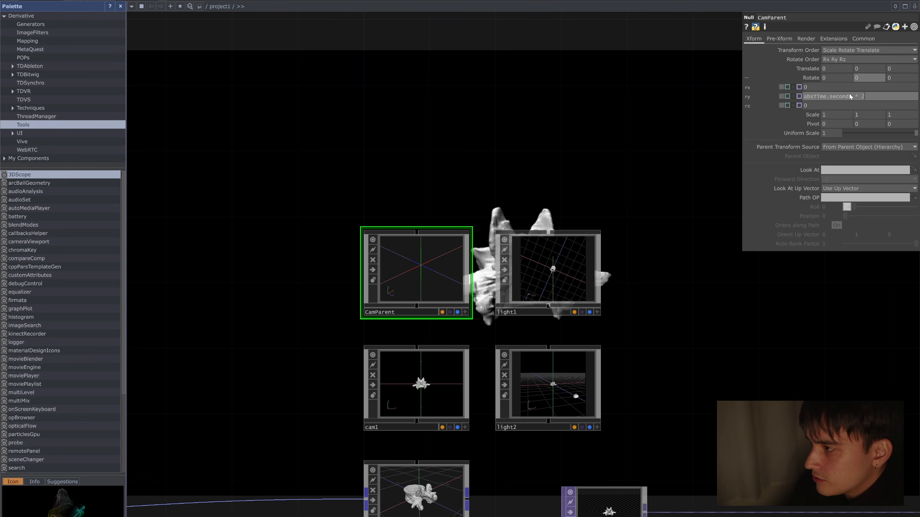
type("5")
scroll(411, 275, "up", 5)
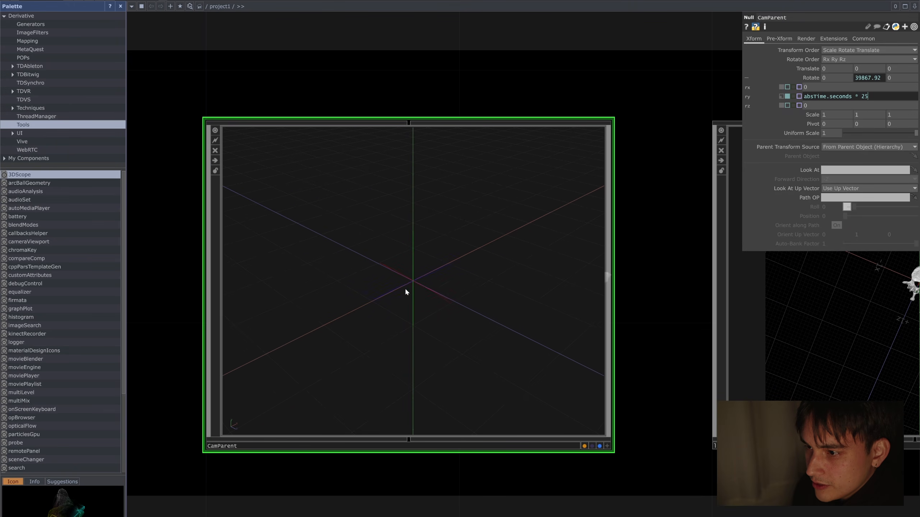
Step: Set cam1's parent transform source to Specify Parent Object and assign CamParent as its parent object
scroll(405, 288, "down", 6)
left_click(458, 387)
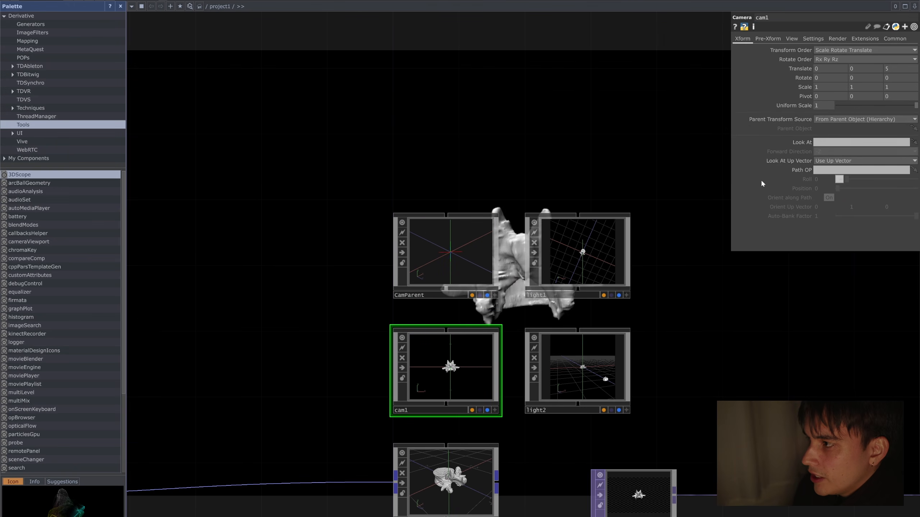
left_click(835, 120)
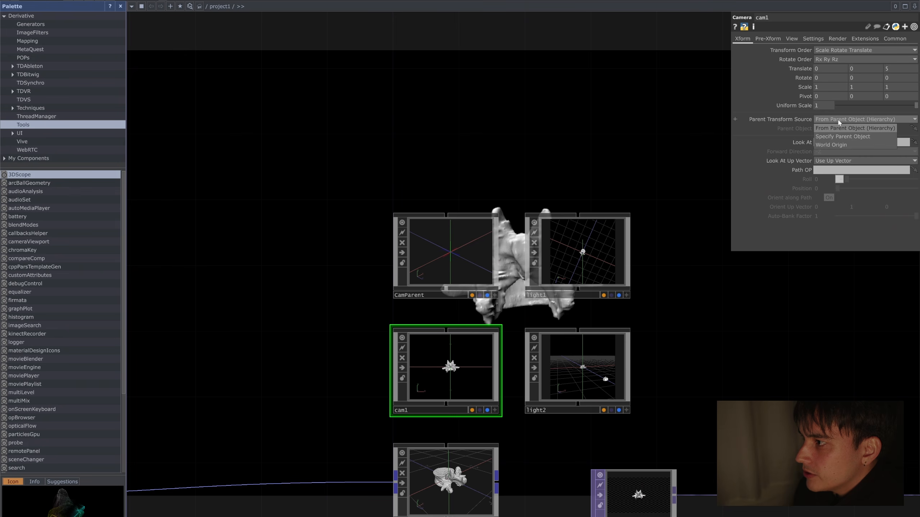
left_click(830, 127)
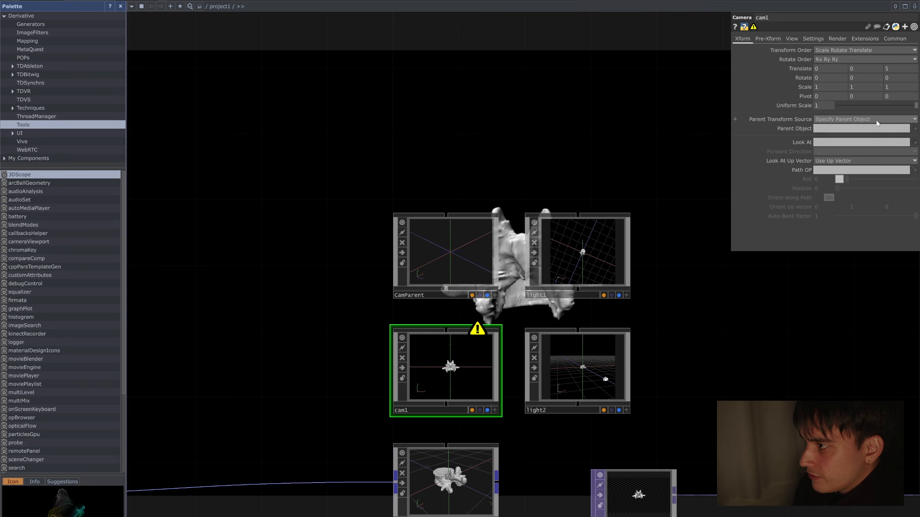
left_click_drag(456, 233, 861, 128)
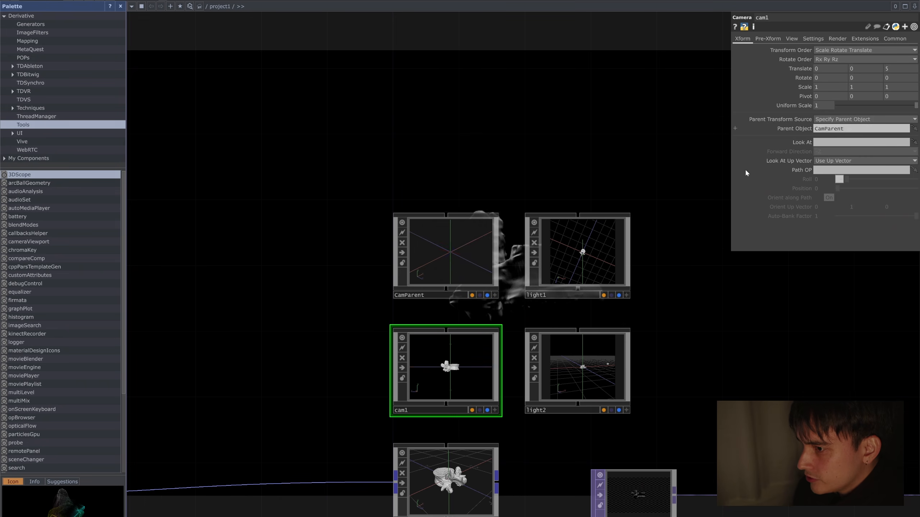
Step: Set the Alpha Front of the phong1 material to 0.15
left_click_drag(688, 359, 681, 516)
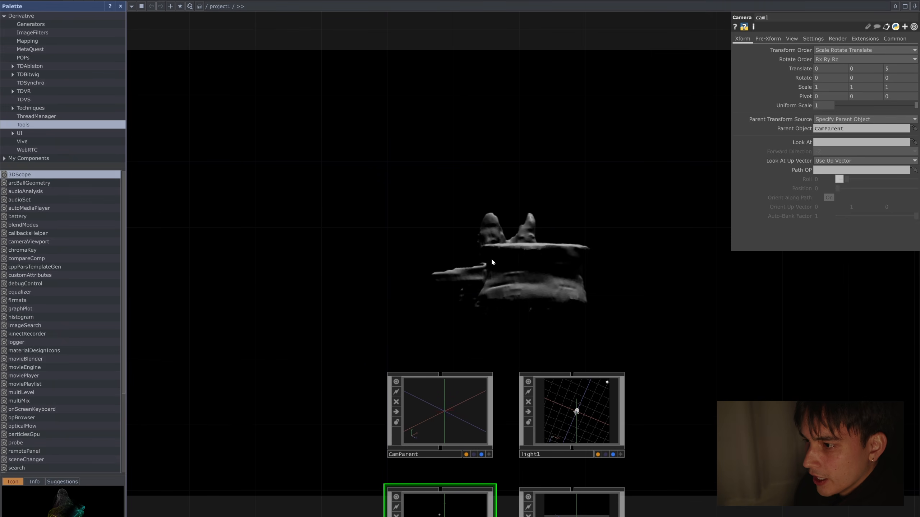
scroll(649, 372, "down", 5)
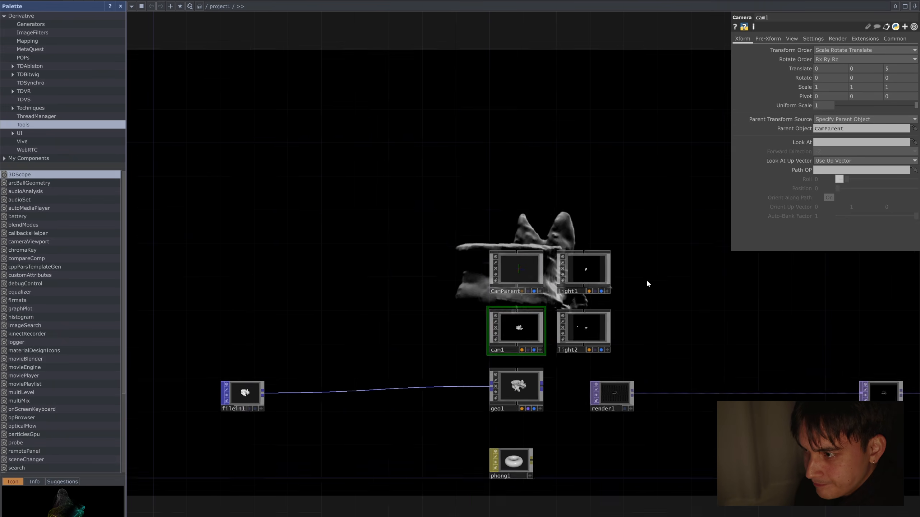
left_click_drag(685, 312, 562, 206)
scroll(493, 365, "up", 2)
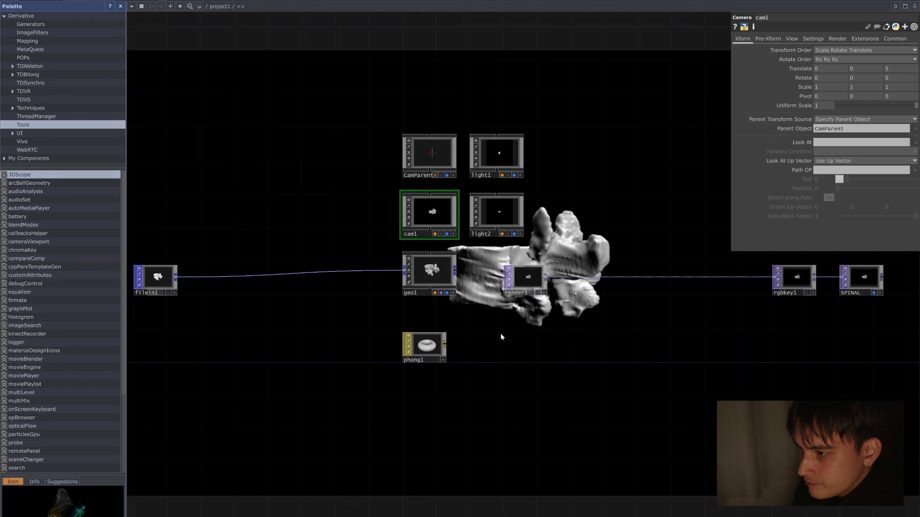
scroll(501, 337, "up", 2)
left_click_drag(504, 325, 511, 336)
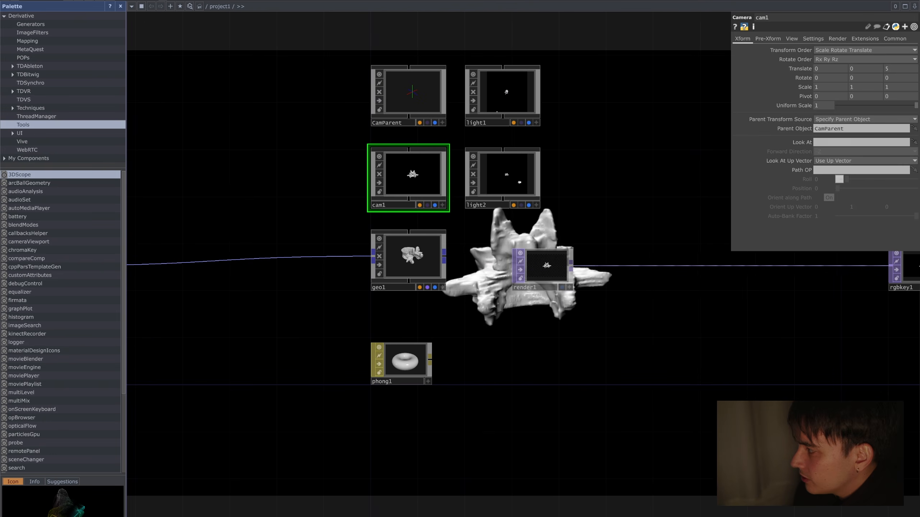
left_click_drag(475, 373, 425, 417)
left_click(311, 420)
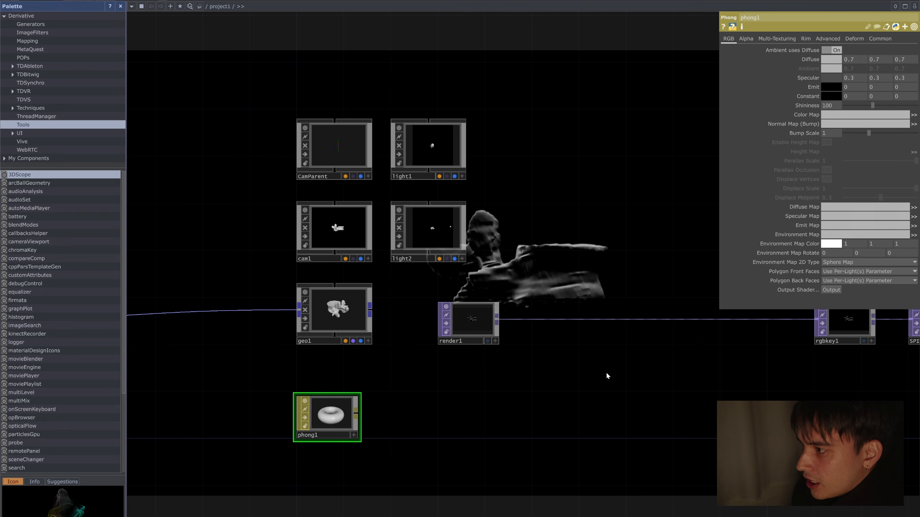
left_click(748, 41)
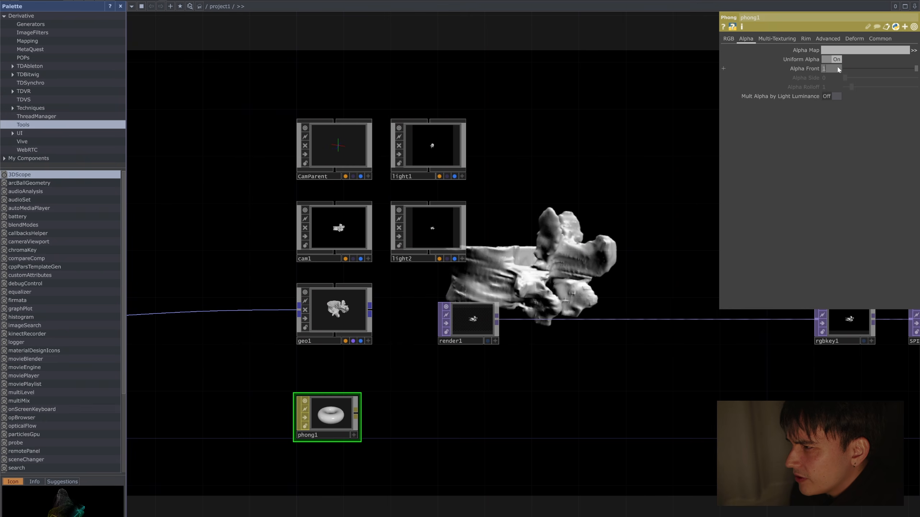
type("0.15")
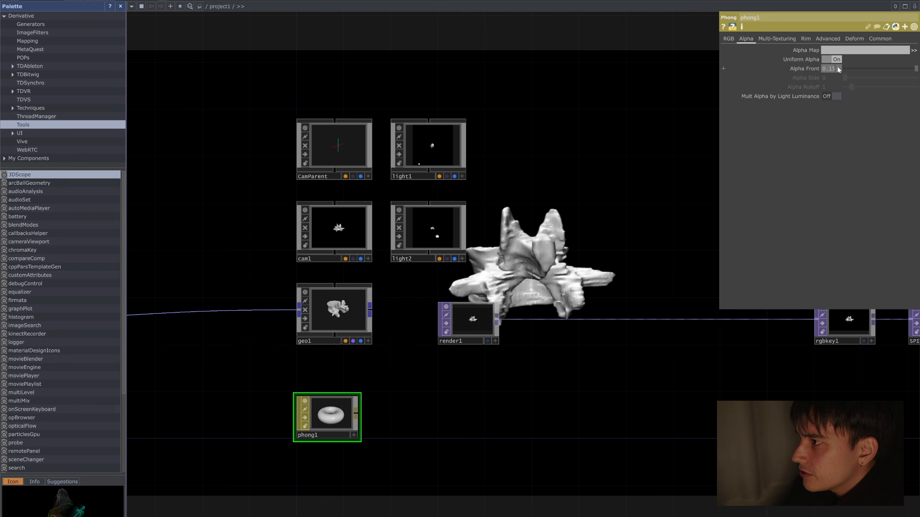
key("Return")
Step: Enable Blending (Transparency) on the phong1 material
left_click_drag(571, 227, 525, 247)
middle_click(422, 339)
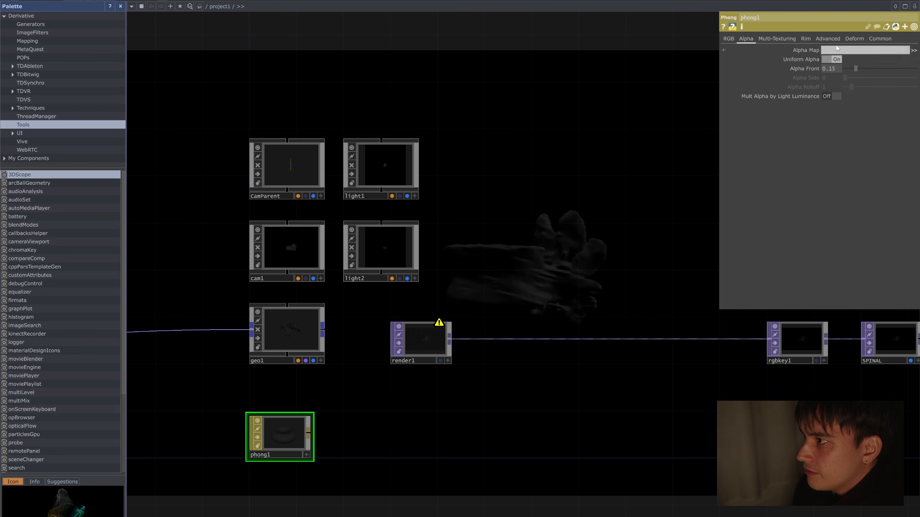
left_click(875, 39)
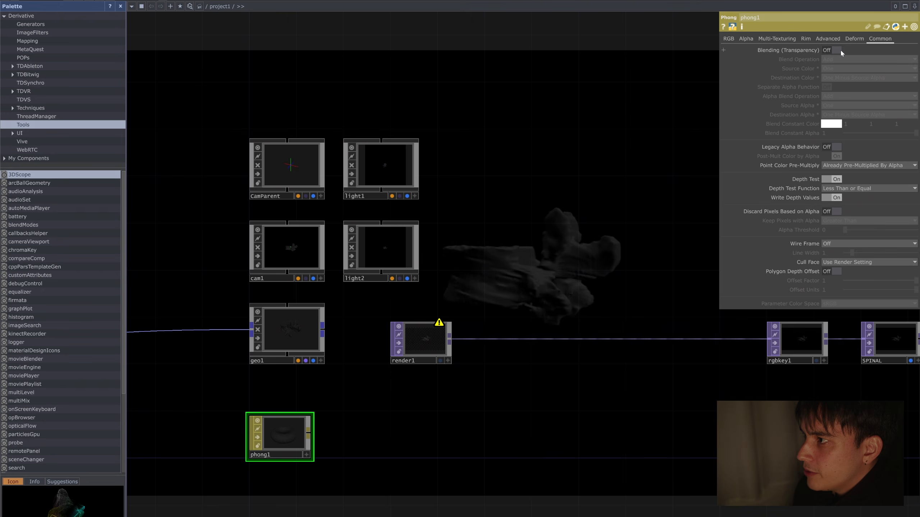
left_click(828, 51)
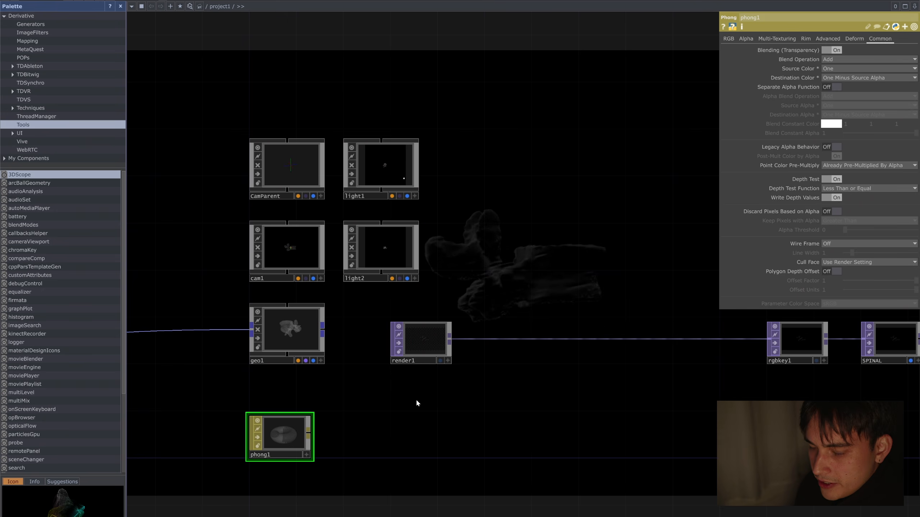
Step: Compare the phong1 preview with Depth Test on and off, and leave Depth Test off
scroll(415, 399, "up", 5)
scroll(397, 401, "up", 4)
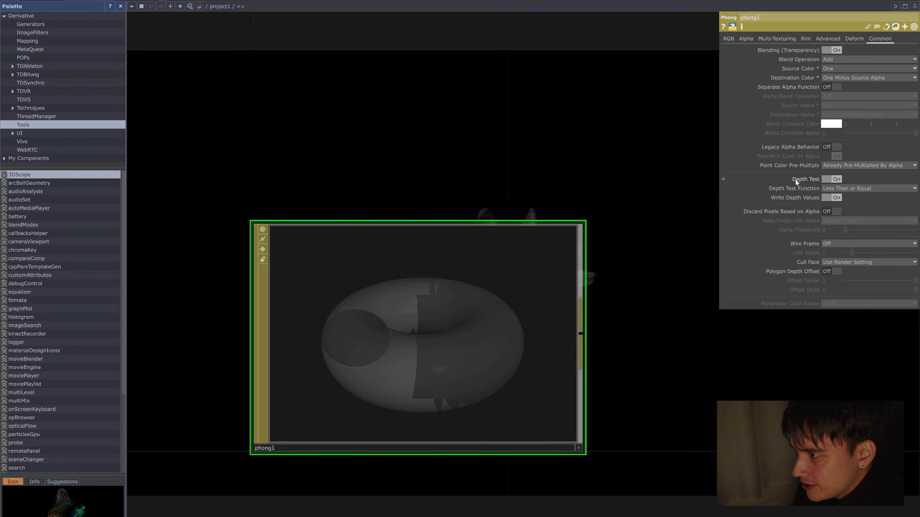
left_click(835, 179)
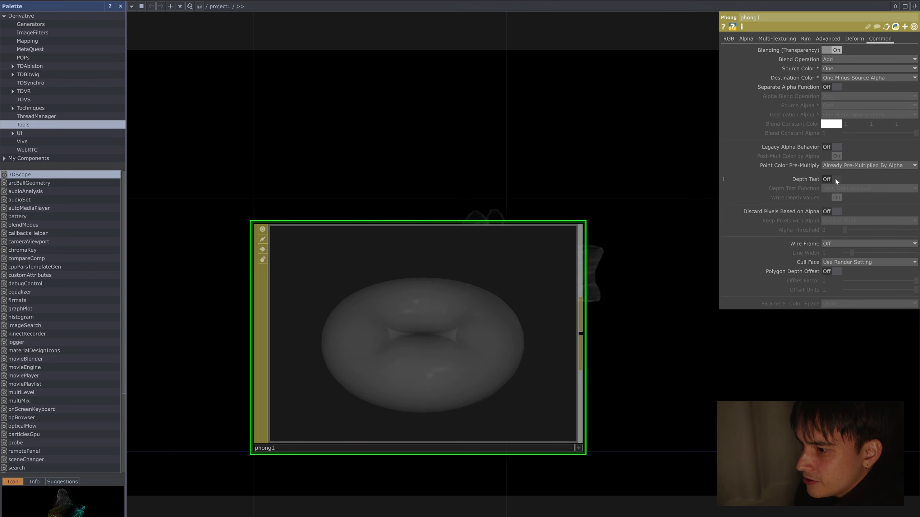
left_click(836, 179)
left_click(836, 178)
left_click(836, 179)
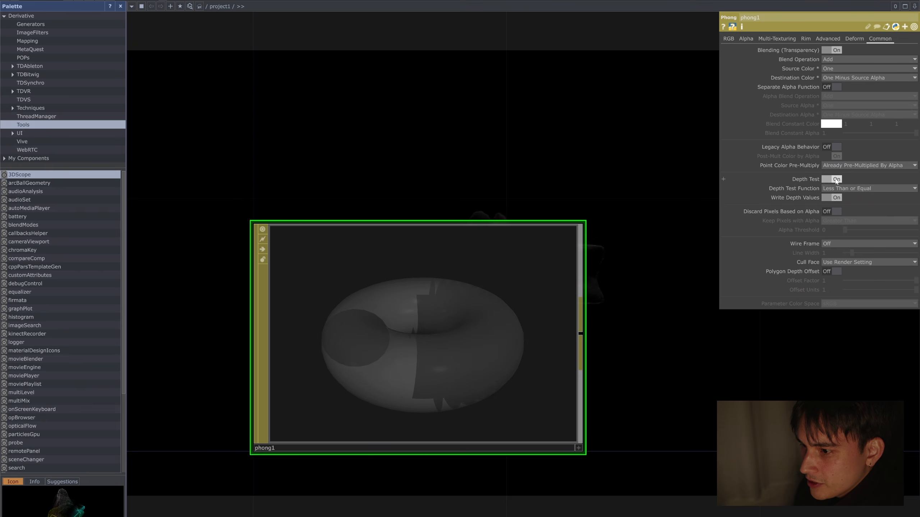
left_click(836, 180)
Step: Select rgbkey1 and SPINAL together and move them farther away from render1
scroll(675, 251, "down", 4)
left_click_drag(675, 251, 662, 263)
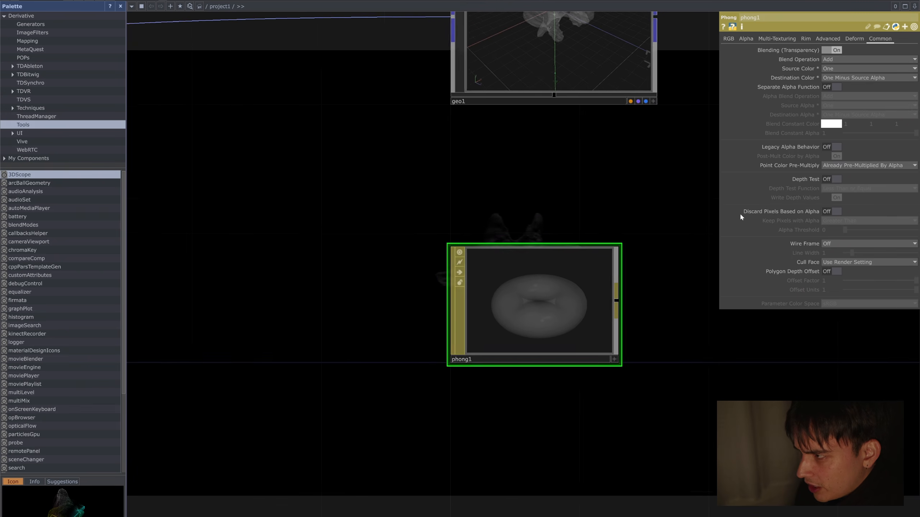
left_click_drag(560, 190, 424, 217)
scroll(572, 217, "down", 3)
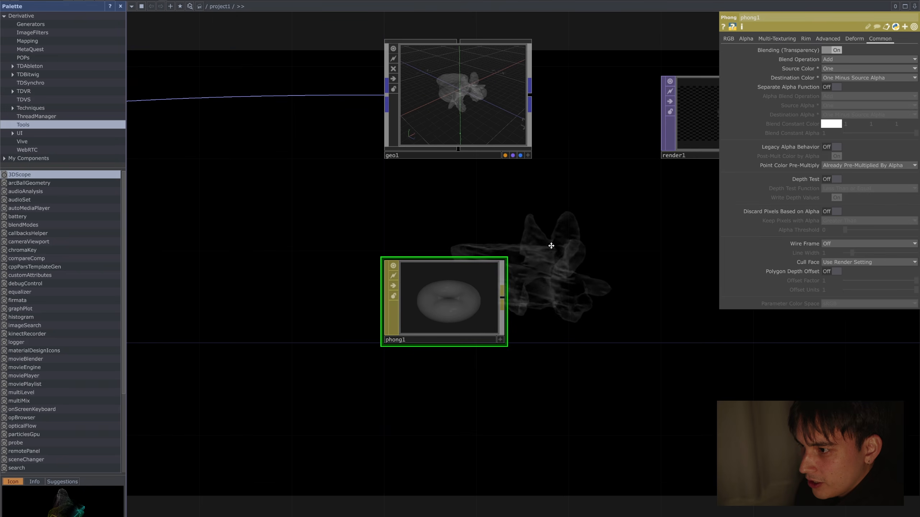
left_click_drag(551, 245, 465, 283)
scroll(595, 277, "down", 4)
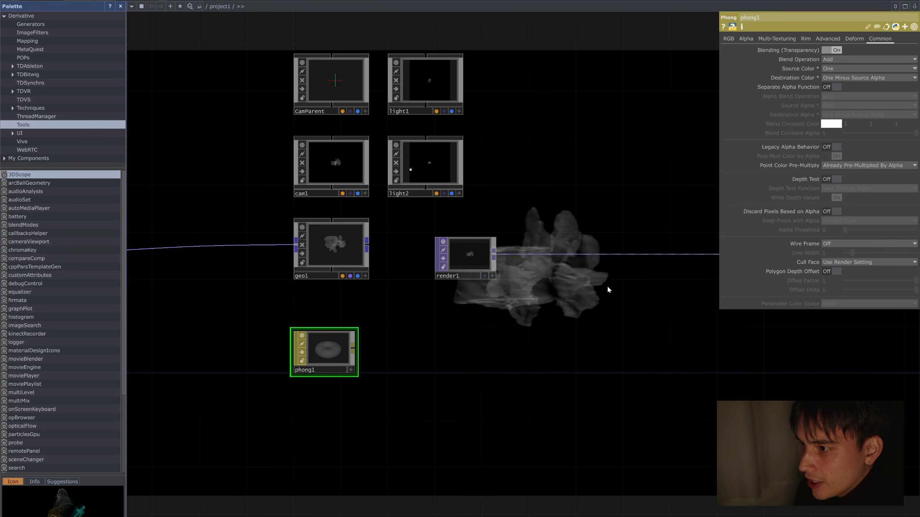
left_click_drag(607, 286, 554, 345)
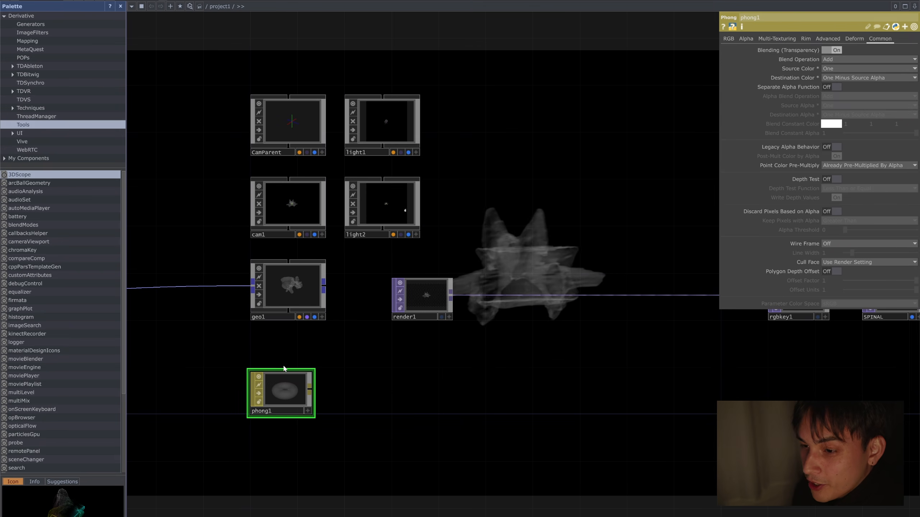
left_click_drag(492, 369, 608, 375)
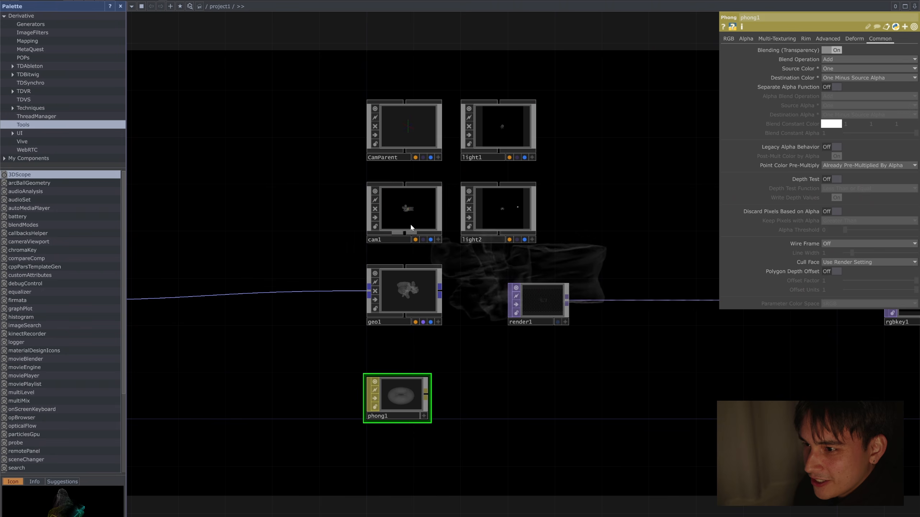
left_click_drag(647, 236, 503, 238)
scroll(544, 242, "down", 3)
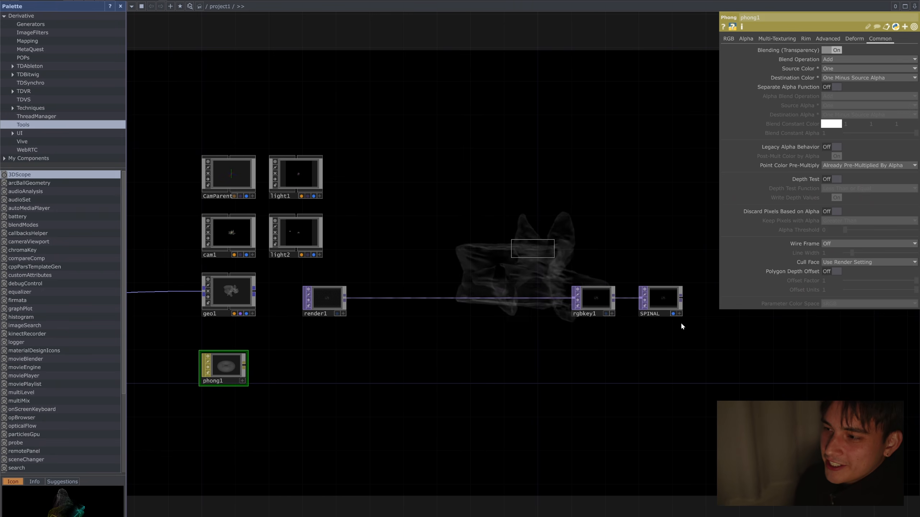
right_click_drag(511, 240, 685, 326)
left_click_drag(659, 294, 760, 294)
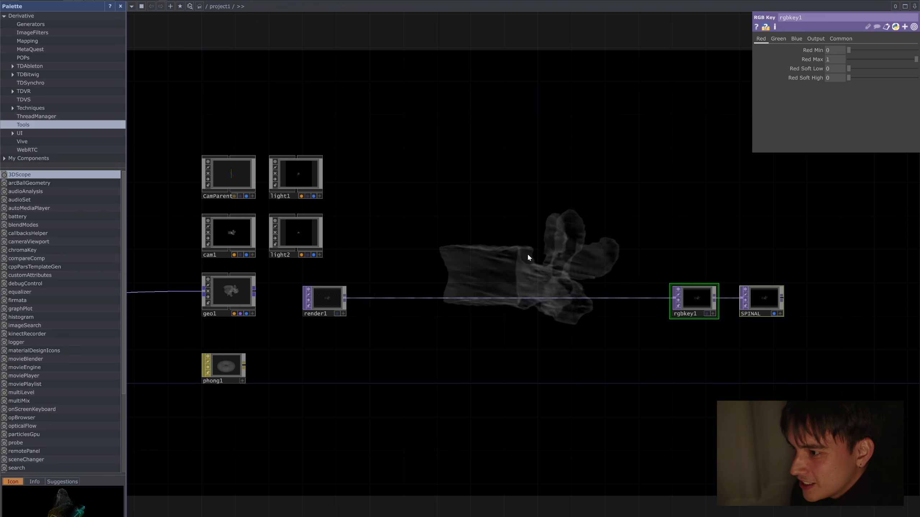
Step: Insert a Copy POP into the connection between filein1 and geo1
left_click_drag(327, 240, 532, 246)
scroll(532, 245, "down", 3)
left_click_drag(352, 243, 513, 251)
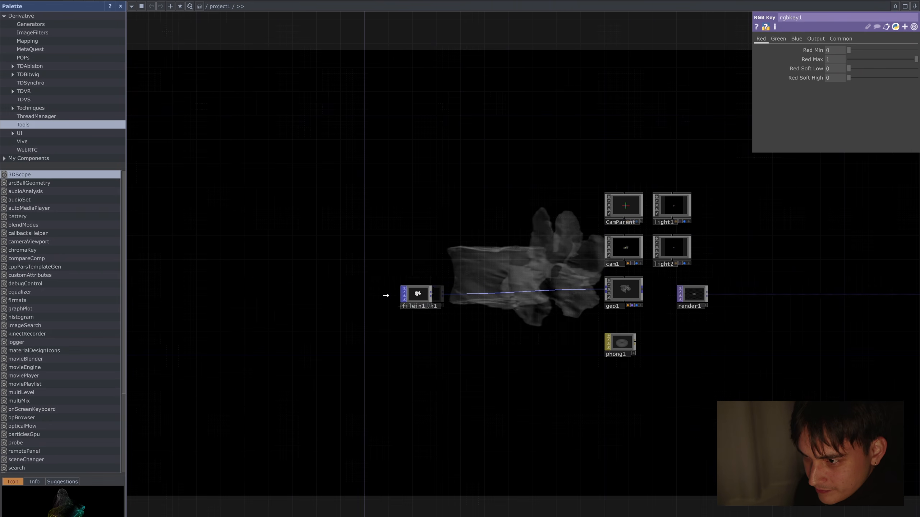
scroll(434, 272, "up", 4)
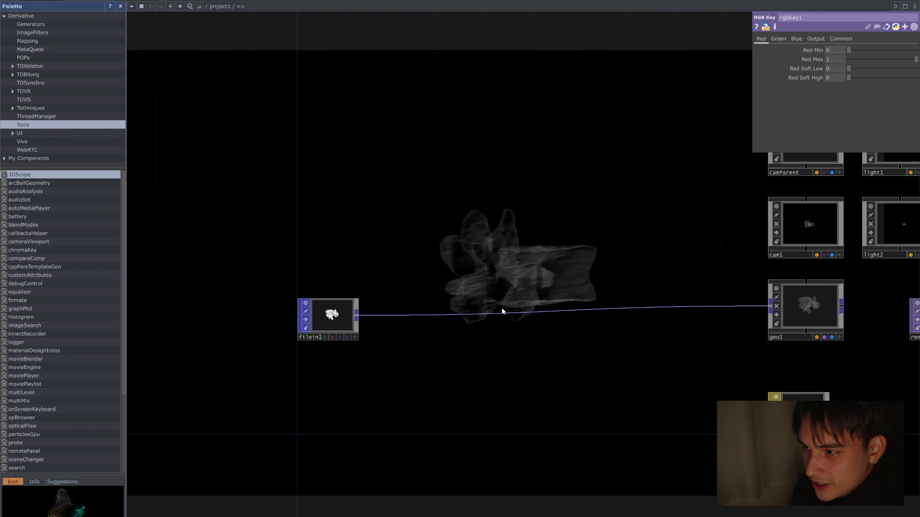
right_click(566, 309)
left_click(590, 301)
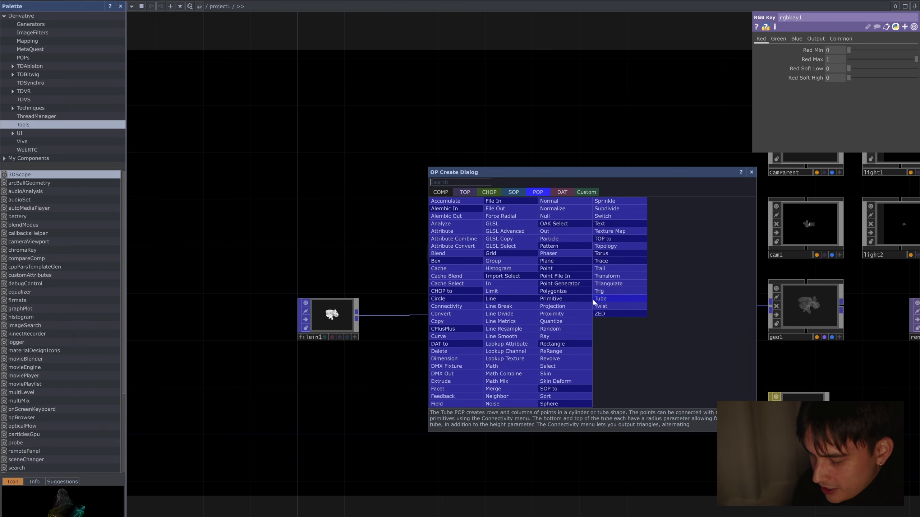
type("copy")
left_click(439, 322)
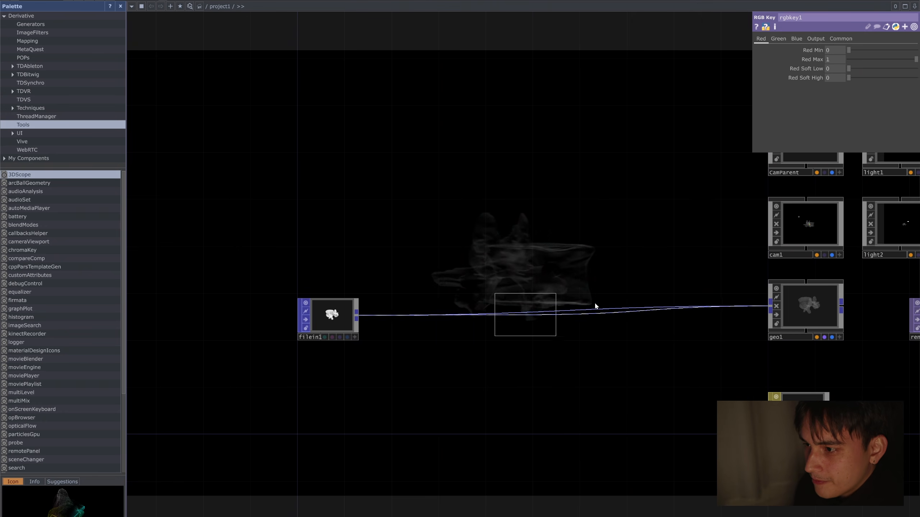
left_click(588, 303)
mouse_move(608, 314)
left_mouse_down()
mouse_move(630, 323)
mouse_move(617, 323)
left_mouse_up()
Step: Set copy1 to 5 copies and try an X translation of 0.5 between them
left_click_drag(537, 234, 428, 235)
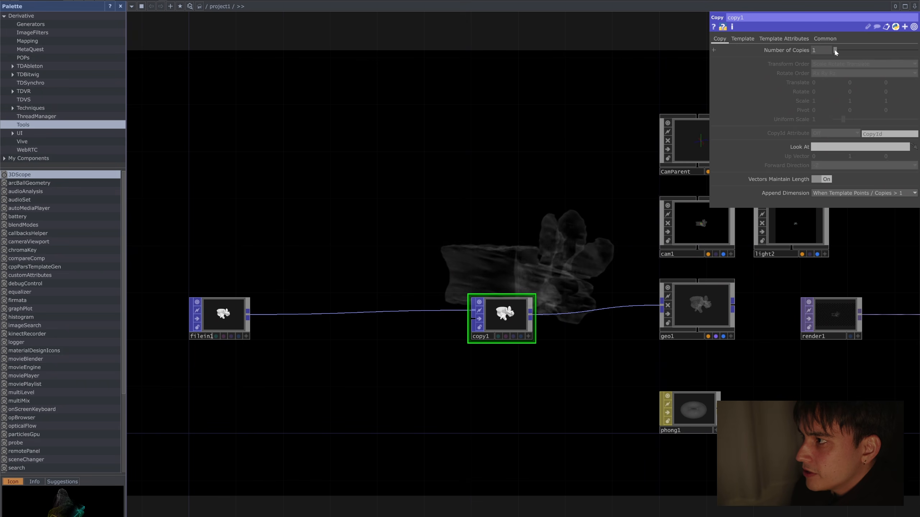
left_click_drag(840, 51, 853, 52)
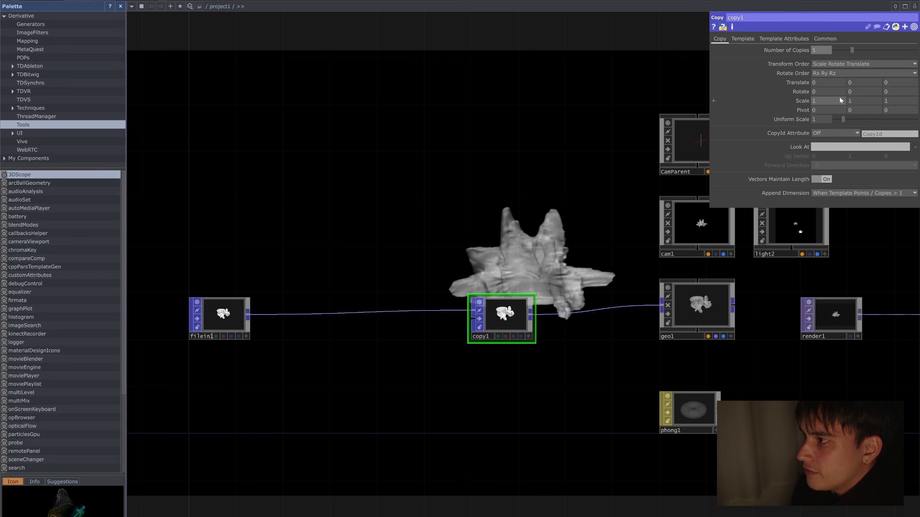
middle_click_drag(822, 81, 853, 68)
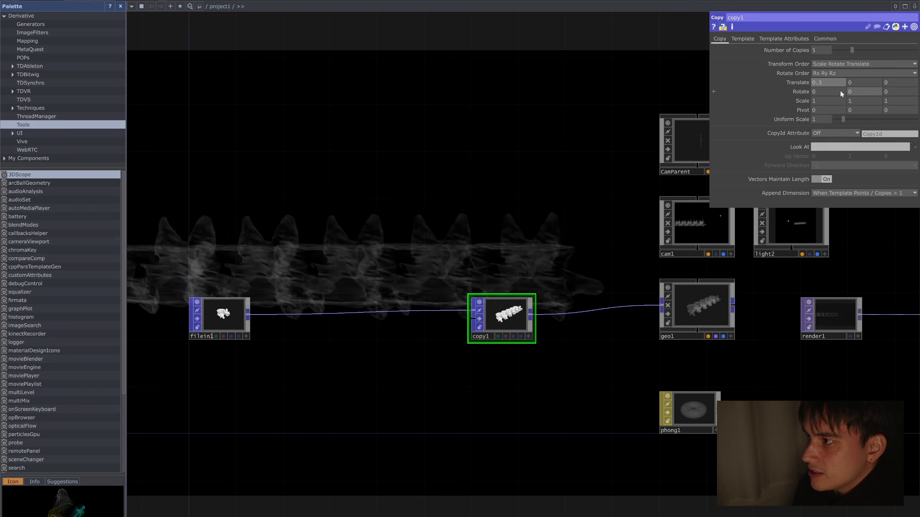
Step: Reset copy1's X translation to 0, try 0.5 on Y, and settle on a Y translation of 0.3
left_click(828, 82)
type("0")
key("Tab")
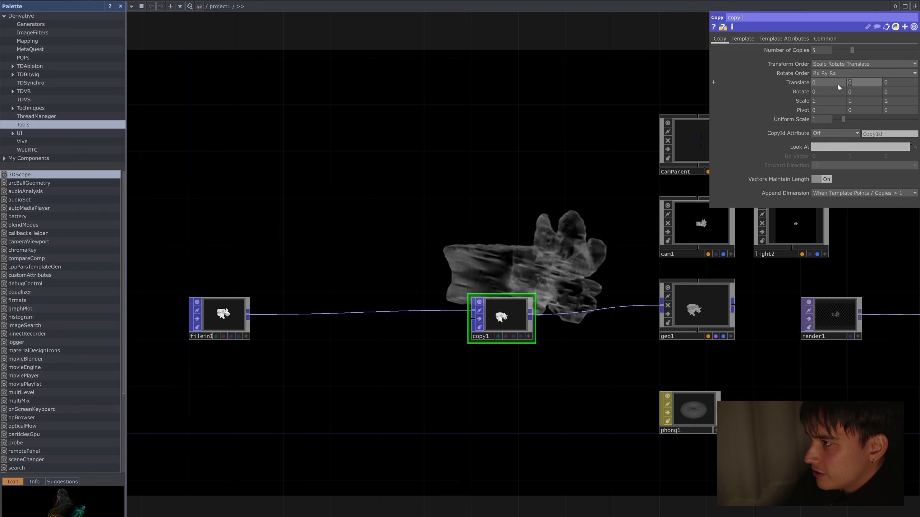
type("0.5")
key("Return")
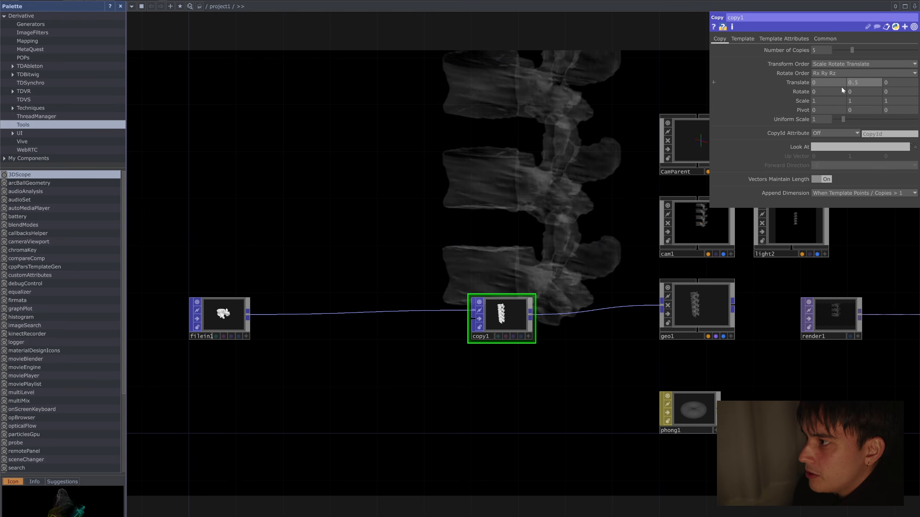
middle_click_drag(869, 83, 858, 82)
Step: Open copy1's view in a separate floating window to inspect the stacked vertebrae
left_click_drag(540, 211, 517, 192)
scroll(496, 357, "up", 5)
right_click(514, 312)
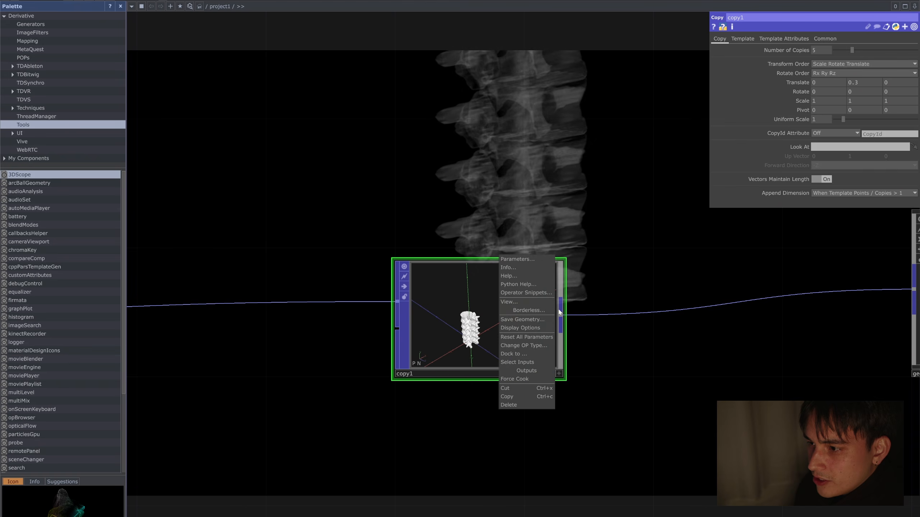
left_click(548, 303)
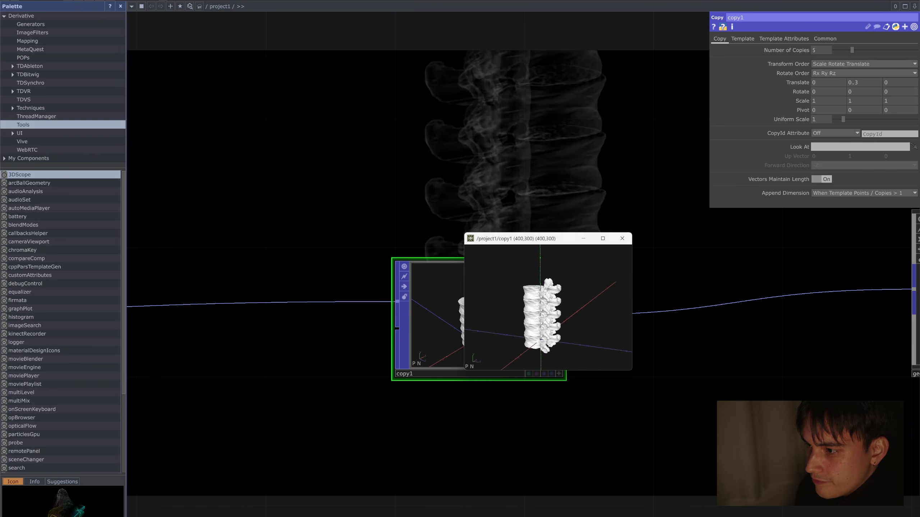
Step: Inspect the stacked copies, set copy1's Y translation to 0 and its number of copies to 1, and close the floating view
left_click_drag(555, 332, 576, 321)
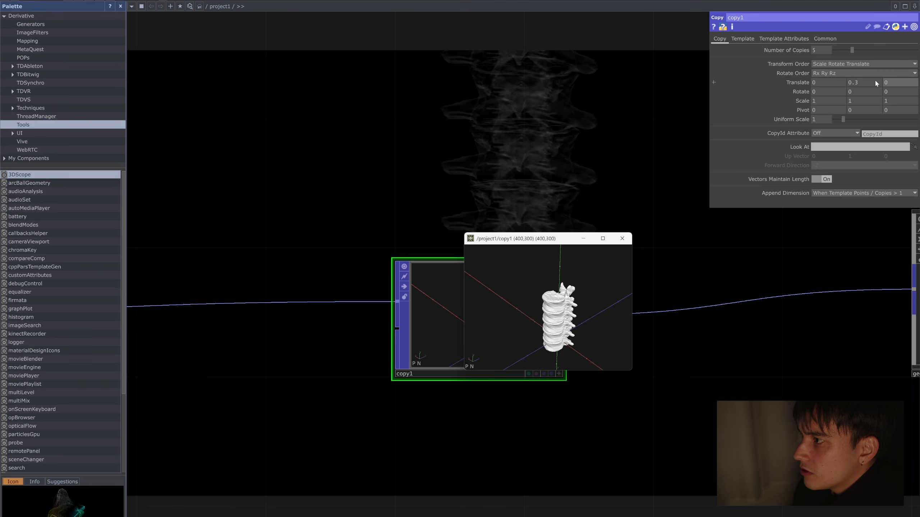
left_click_drag(551, 239, 665, 256)
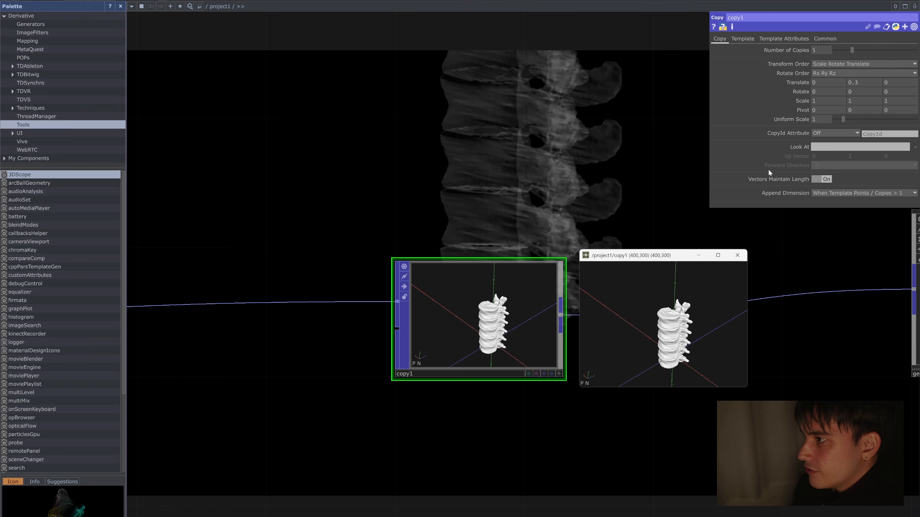
left_click(872, 80)
type("0")
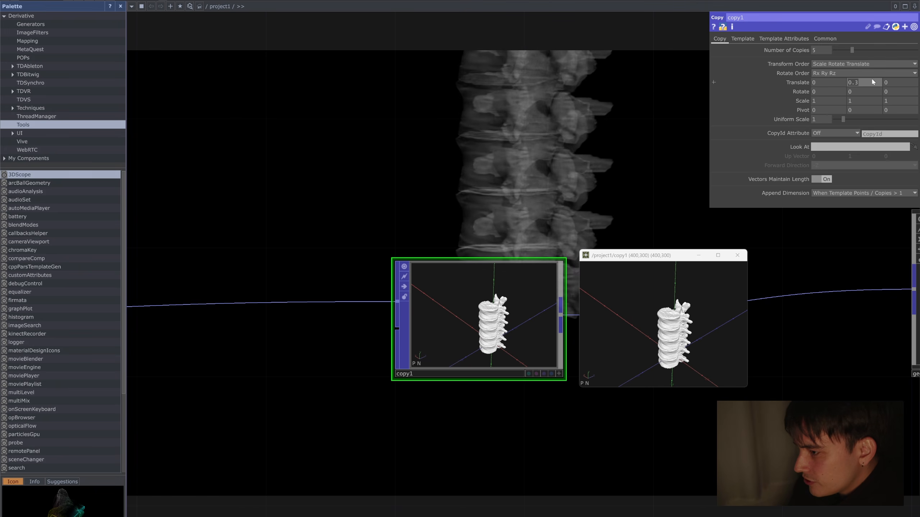
key("Return")
left_click(834, 51)
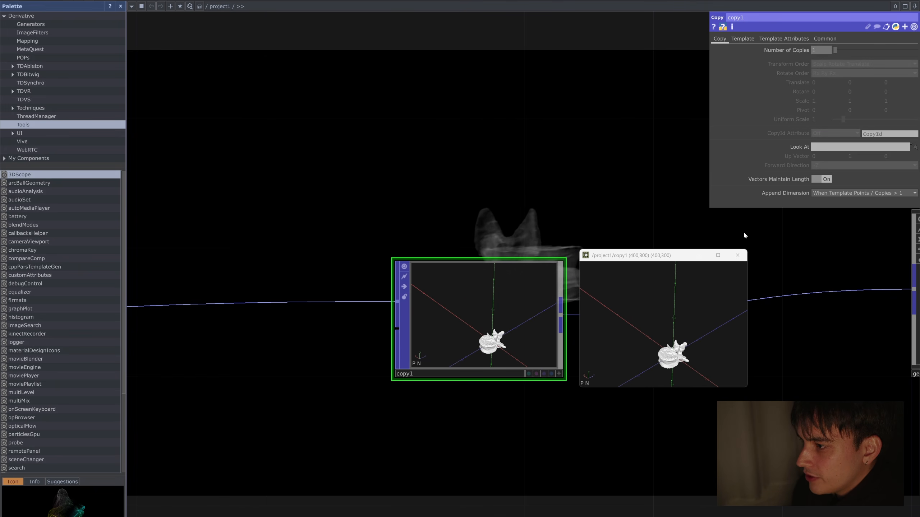
left_click(737, 255)
Step: Add a Line POP to the network below filein1
scroll(427, 199, "down", 5)
left_click_drag(284, 301, 470, 240)
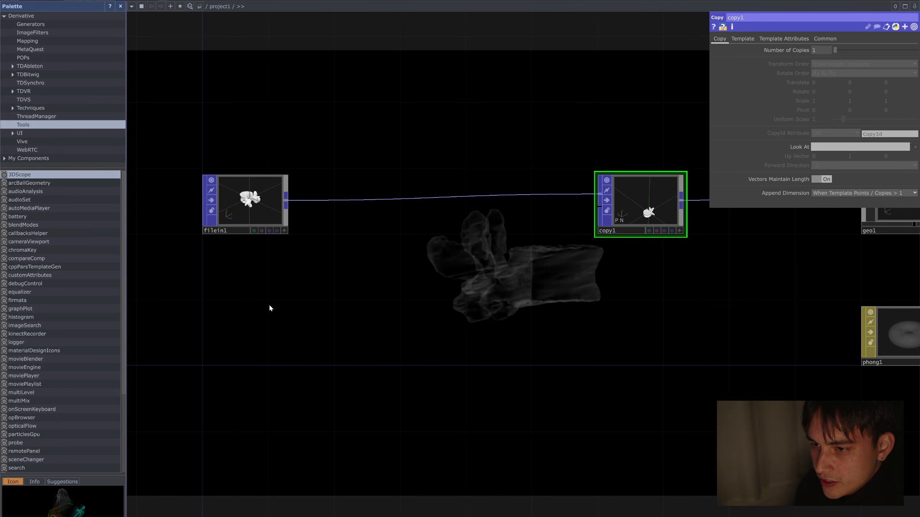
key("Tab")
left_click(230, 292)
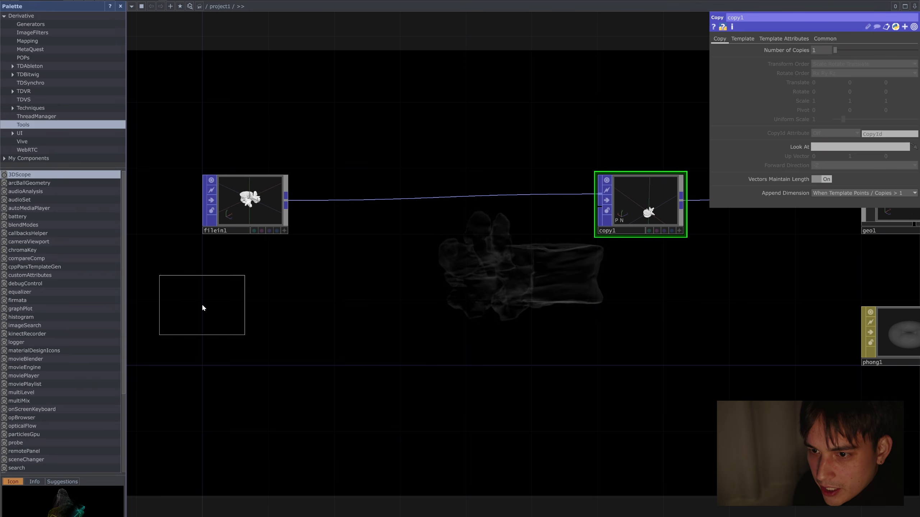
left_click(246, 332)
scroll(260, 275, "up", 3)
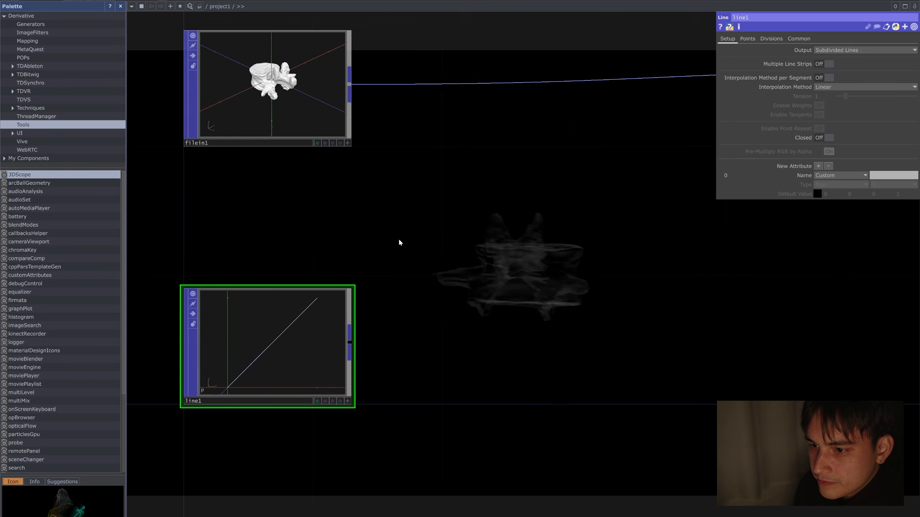
left_click_drag(399, 240, 444, 231)
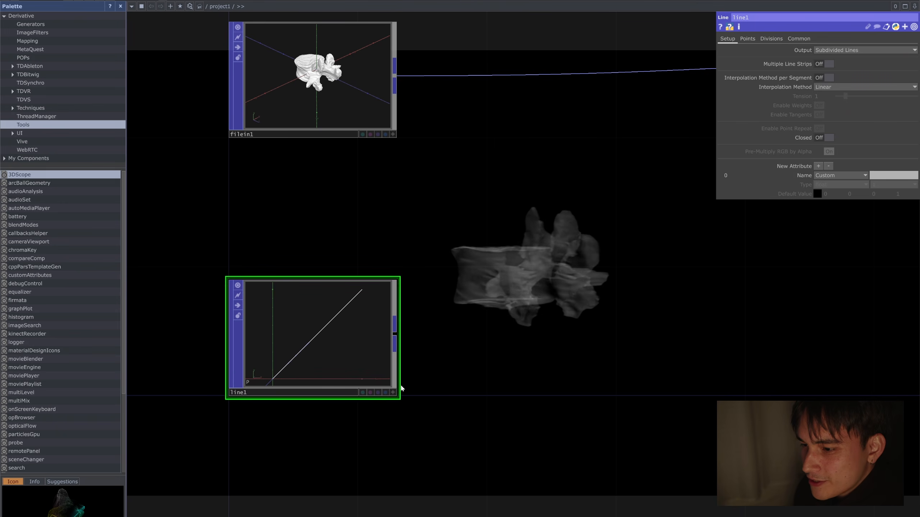
Step: Set the position of line1's second point to X 0 and Y 3 to make a vertical line
left_click(748, 39)
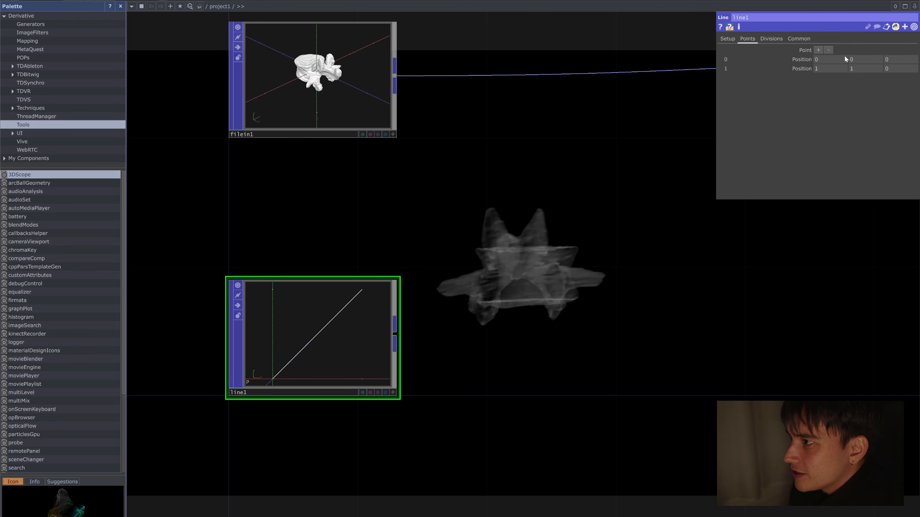
left_click(834, 70)
type("0")
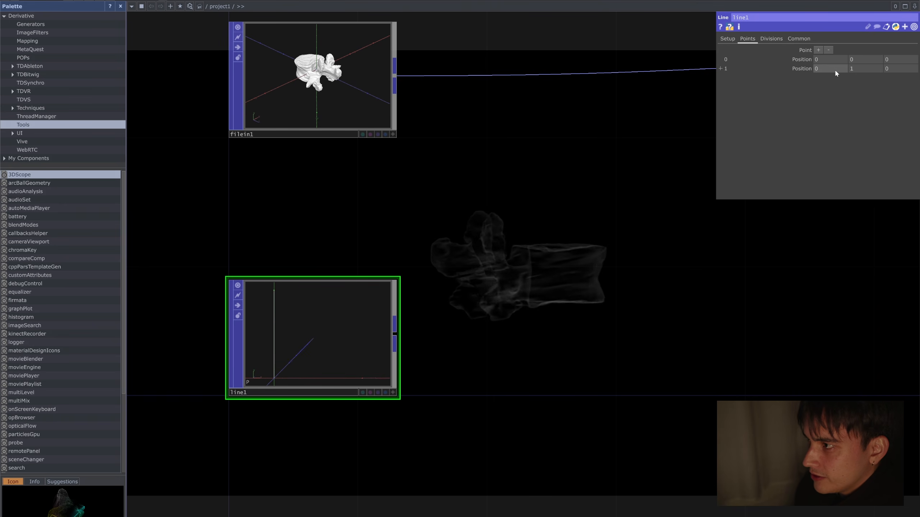
left_click(864, 69)
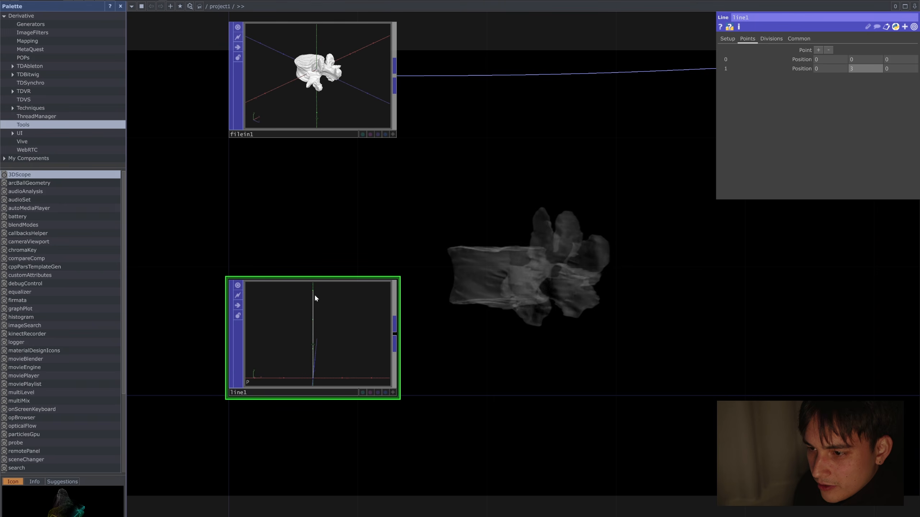
Step: Add a Twist POP fed by line1 and place it close beside it
scroll(507, 333, "down", 2)
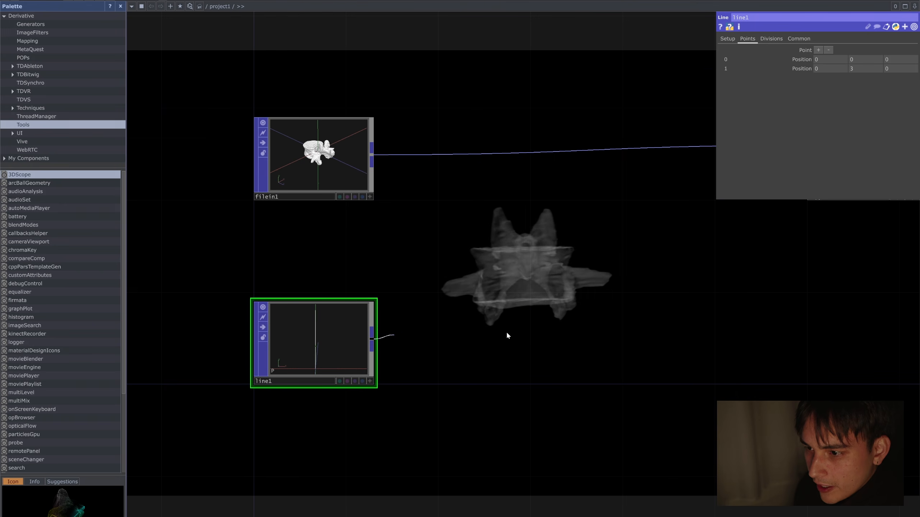
key("Tab")
type("twi")
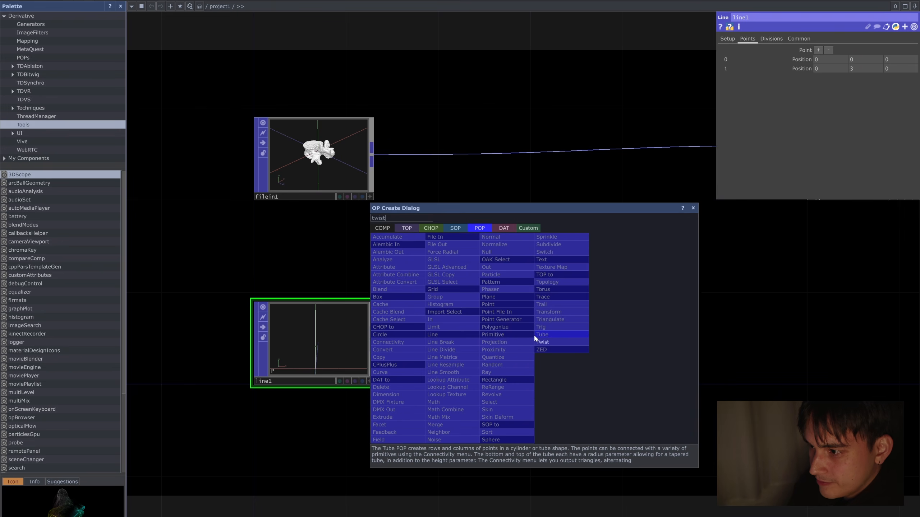
left_click(555, 343)
left_click(593, 340)
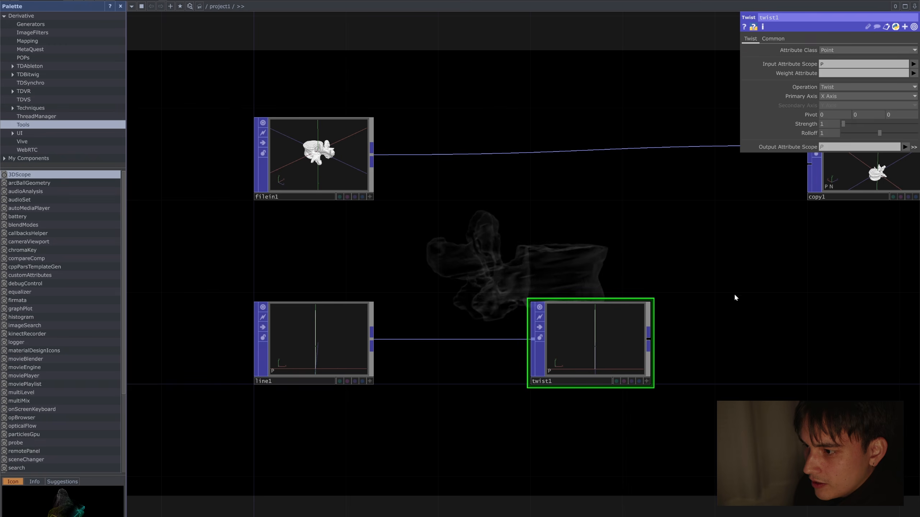
left_click_drag(715, 292, 631, 287)
left_click_drag(509, 330, 431, 331)
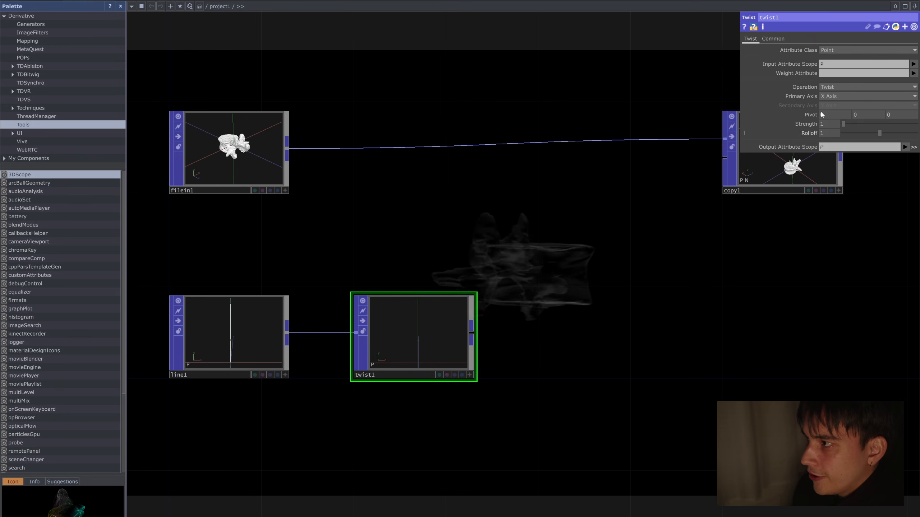
Step: Set twist1's operation to Bend with strength 25 and rolloff 0
left_click(843, 107)
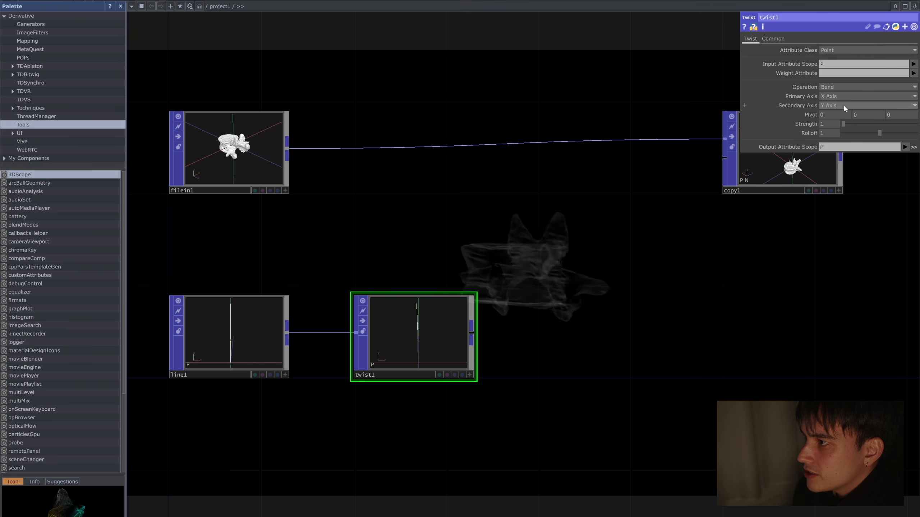
scroll(418, 330, "up", 2)
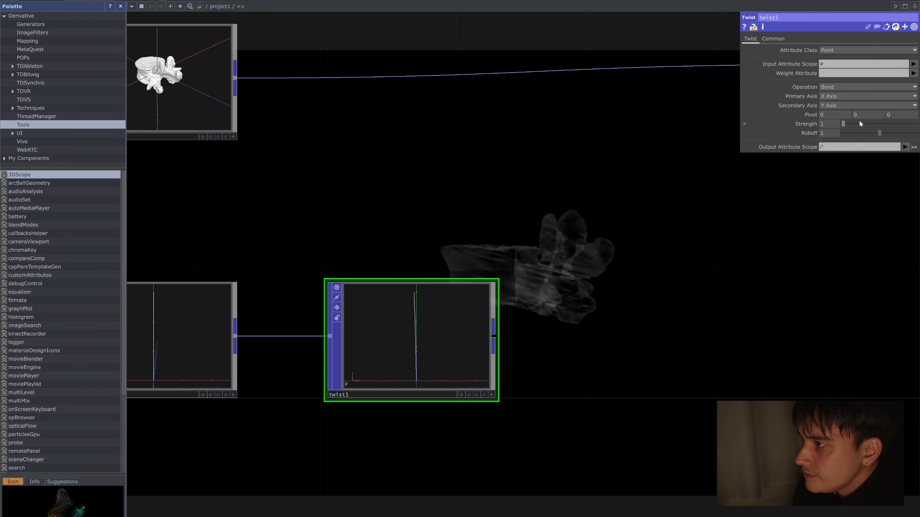
mouse_move(851, 124)
left_mouse_down()
mouse_move(864, 123)
mouse_move(848, 123)
left_mouse_up()
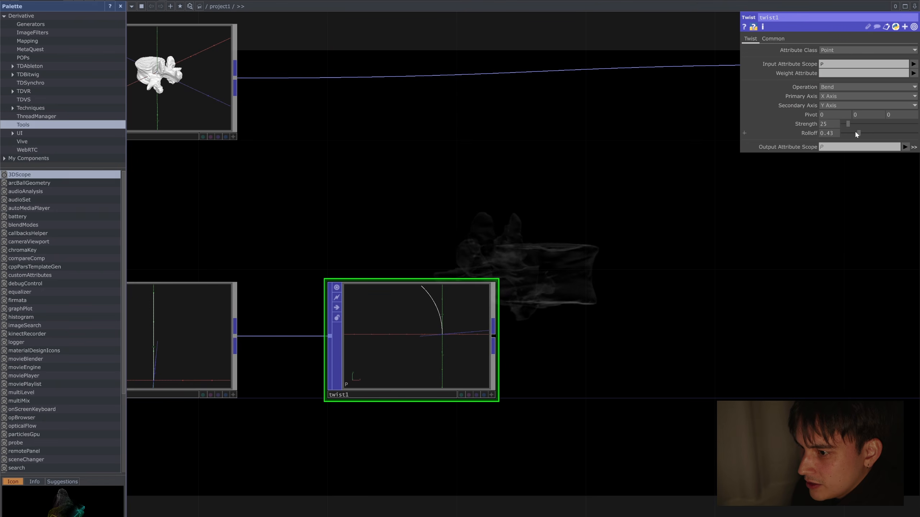
left_click_drag(856, 134, 839, 135)
Step: Set twist1's pivot Y to 1.5, inspect the bent line, and try the rolloff again, leaving it at 0
scroll(465, 308, "up", 2)
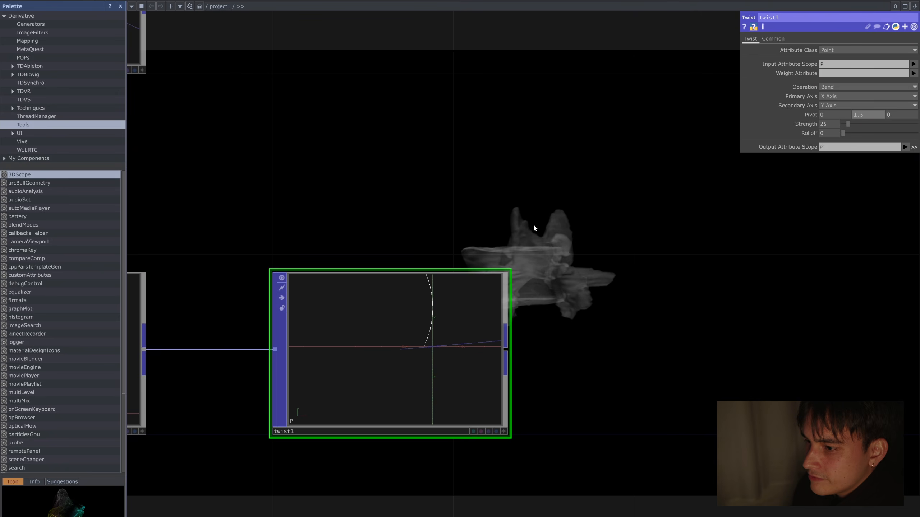
scroll(407, 324, "up", 3)
scroll(472, 282, "down", 2)
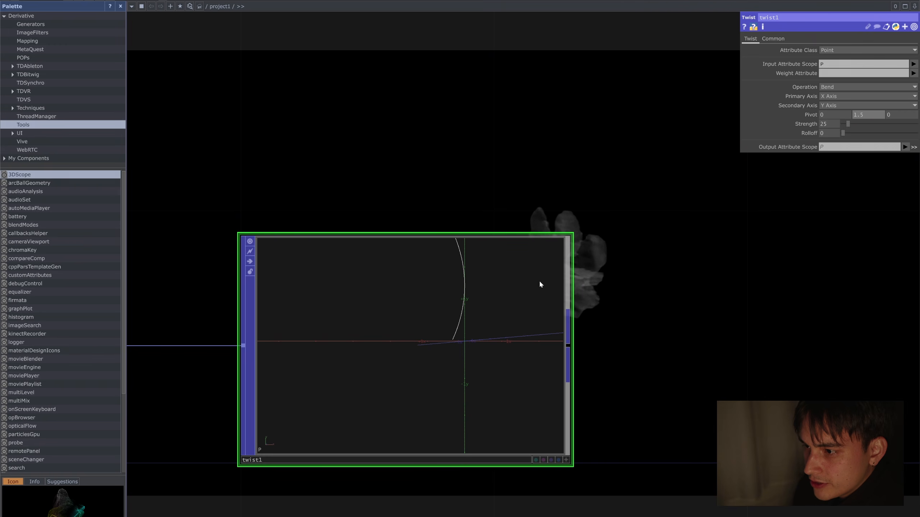
scroll(552, 348, "down", 3)
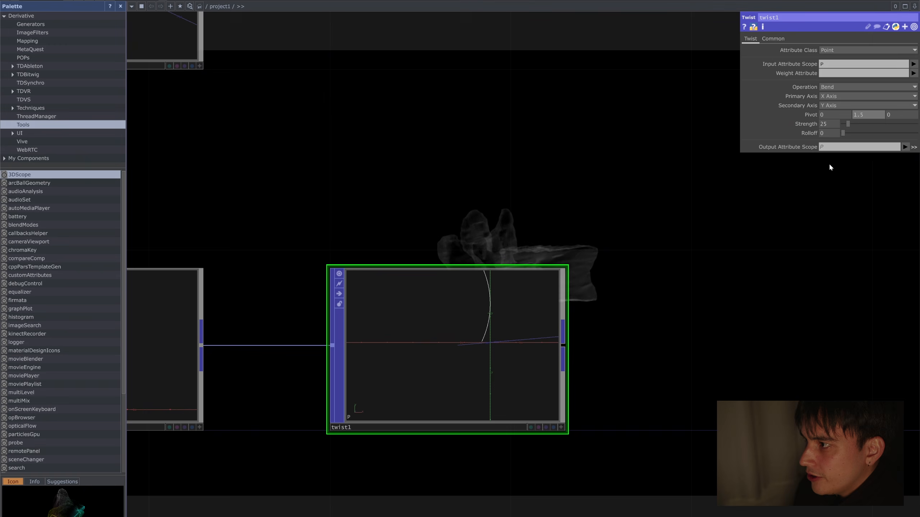
left_click_drag(853, 136, 838, 135)
scroll(661, 312, "down", 2)
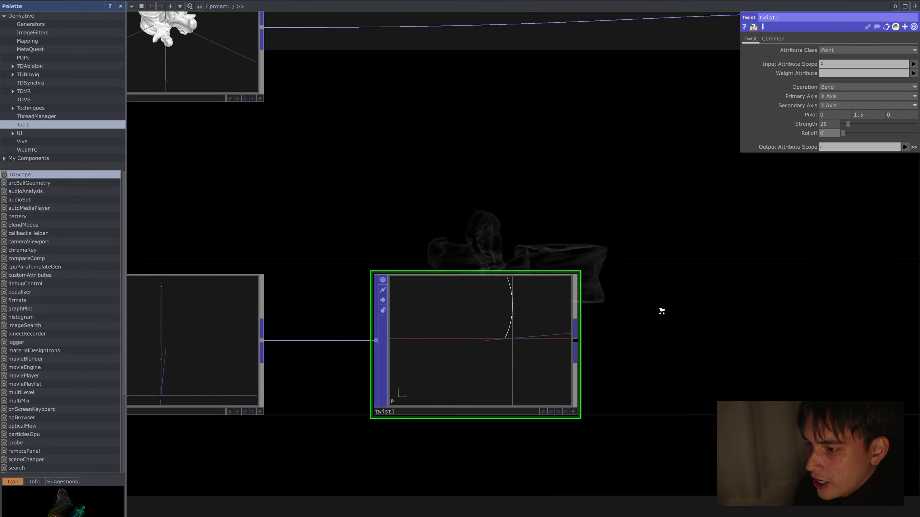
Step: Add a Convert POP fed by twist1
scroll(642, 312, "down", 3)
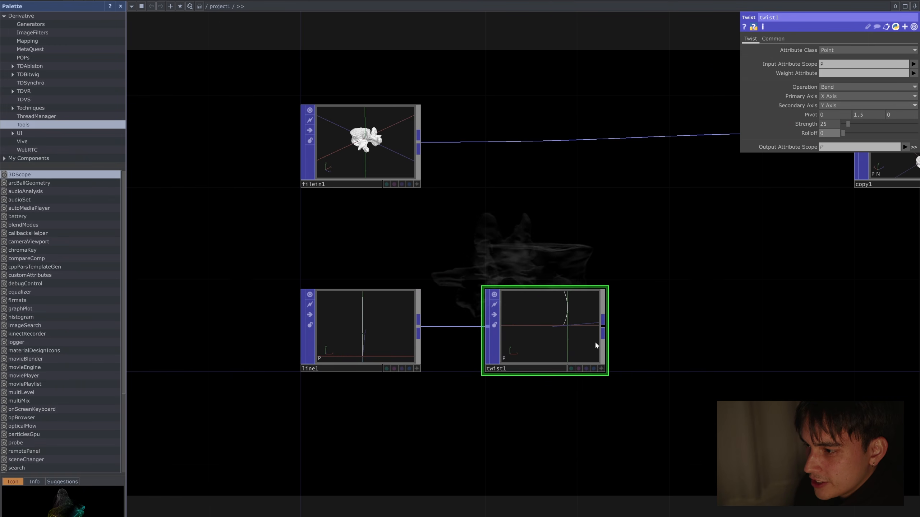
left_click_drag(576, 331, 471, 336)
left_click_drag(588, 311, 455, 343)
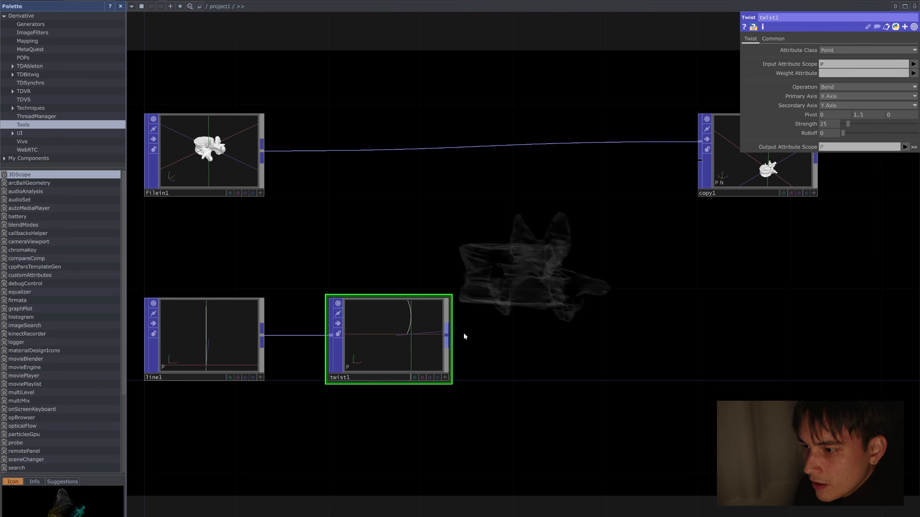
left_click(589, 338)
type("convet")
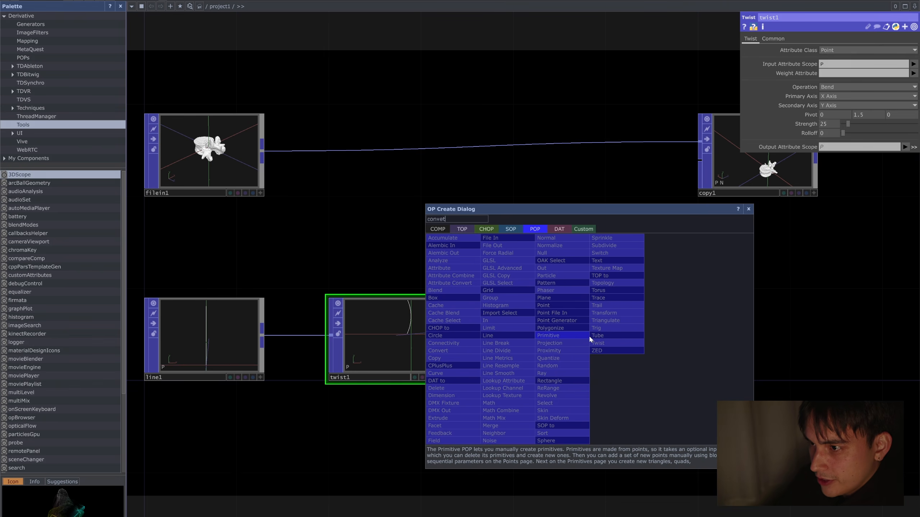
key("BackSpace")
type("rt")
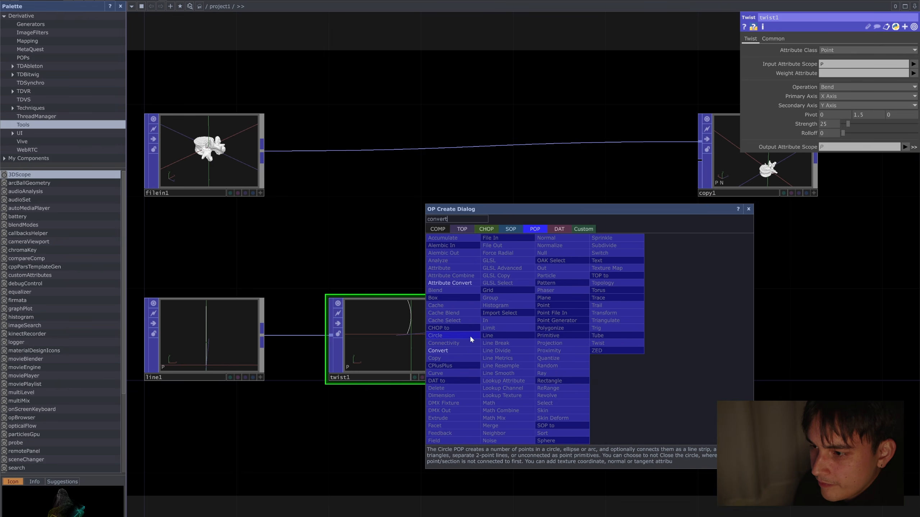
left_click(464, 350)
left_click(577, 331)
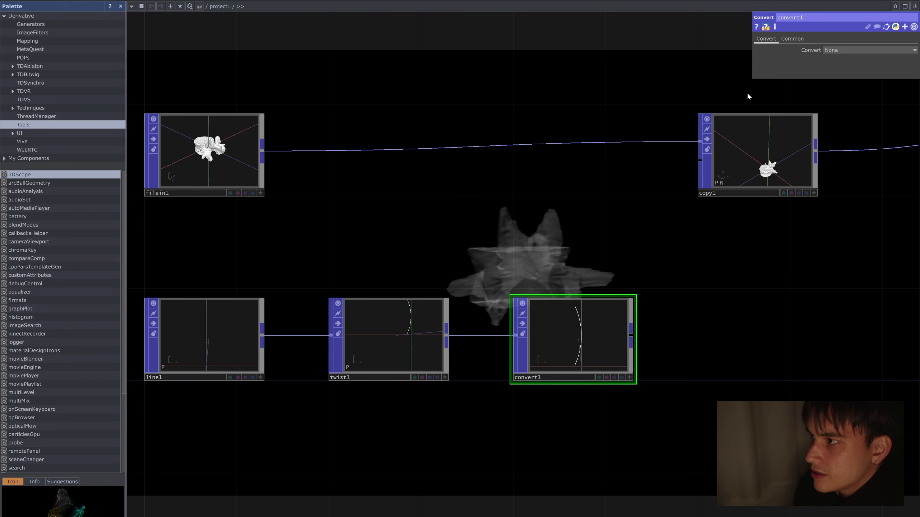
Step: Set convert1's conversion to Points to Point Primitives and inspect the resulting points
left_click(838, 51)
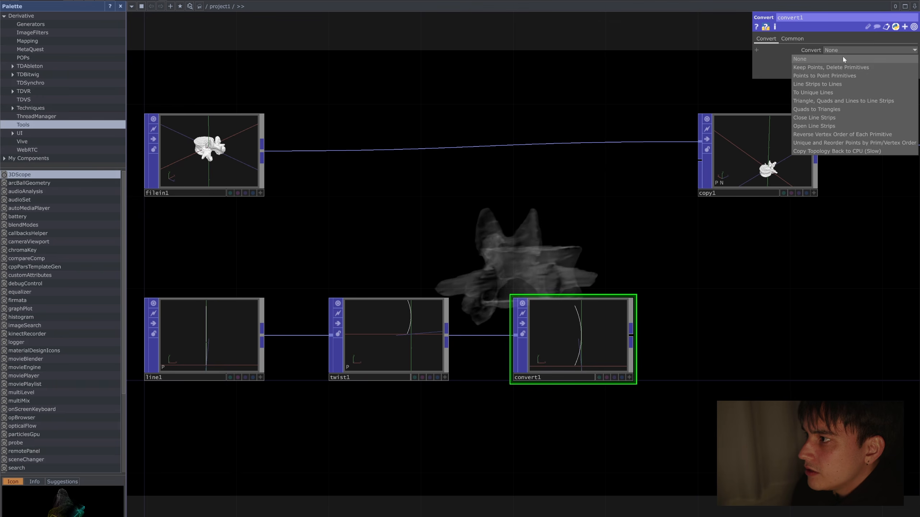
left_click(842, 75)
scroll(586, 343, "up", 5)
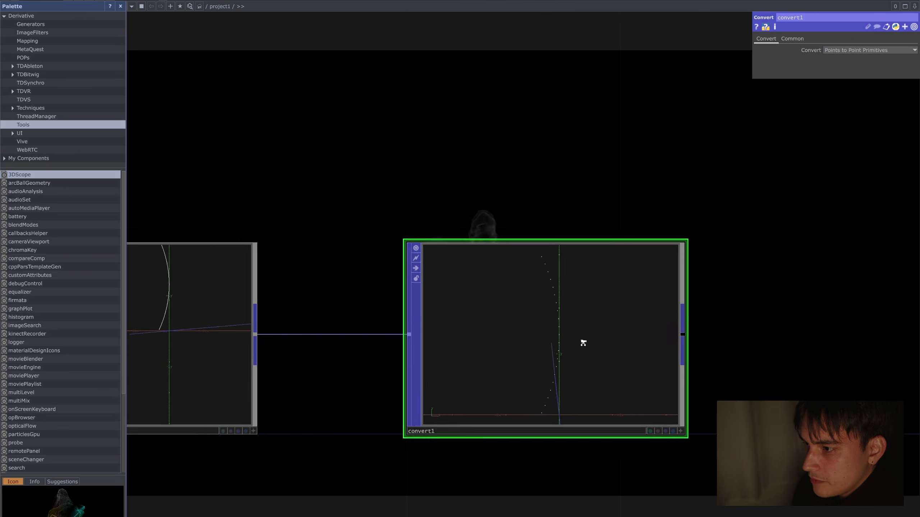
left_click_drag(443, 215, 499, 210)
Step: Shift convert1 away from twist1 and connect twist1's output to copy1's second input
left_click(314, 282)
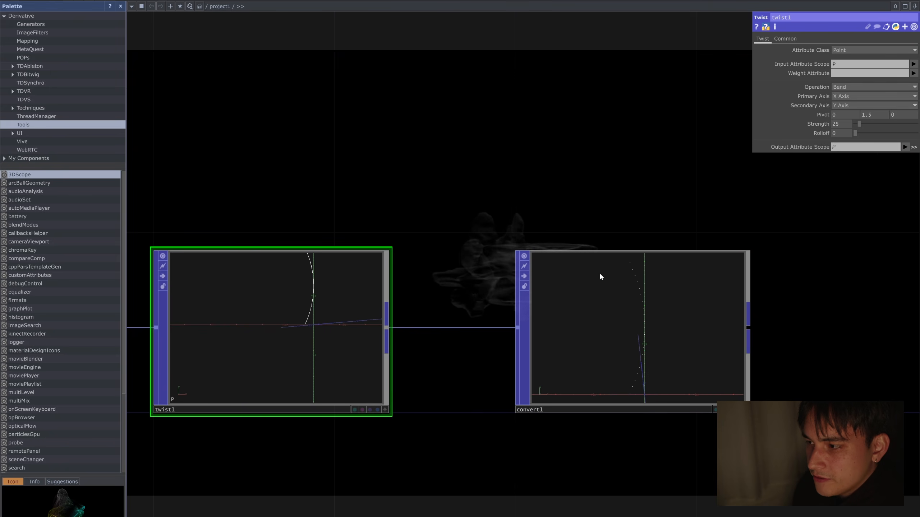
scroll(671, 199, "down", 6)
left_click_drag(671, 199, 512, 236)
left_click_drag(518, 308, 610, 308)
left_click_drag(377, 315, 627, 143)
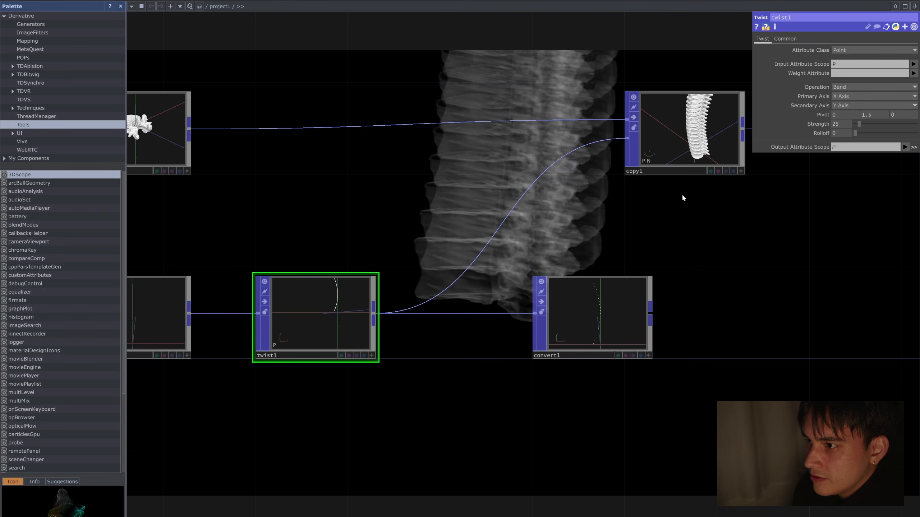
Step: Delete the convert1 operator
left_click_drag(681, 193, 636, 281)
scroll(658, 218, "up", 5)
scroll(659, 218, "down", 5)
left_click(553, 390)
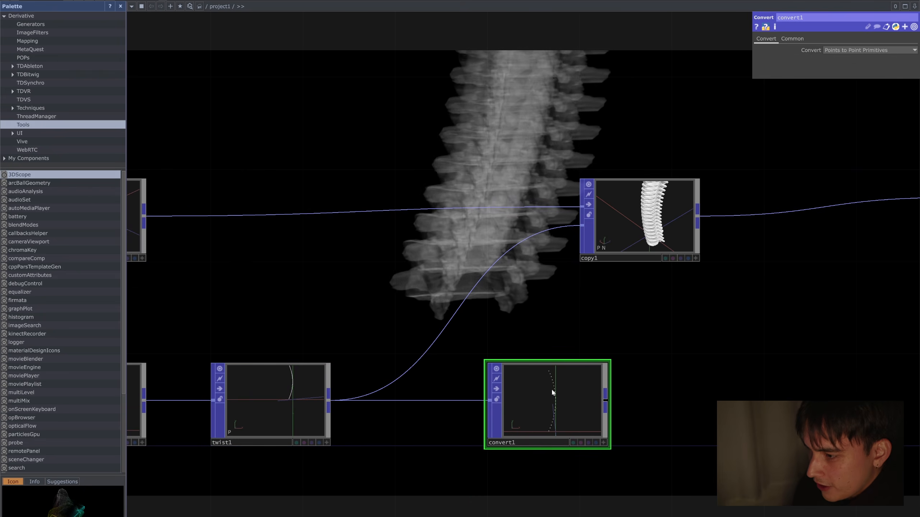
key("Delete")
Step: Move copy1 closer to geo1, leaving more room between it and twist1
left_click(647, 231)
left_click_drag(647, 231, 716, 241)
scroll(671, 280, "down", 5)
left_click_drag(640, 319, 616, 326)
mouse_move(661, 261)
left_mouse_down()
mouse_move(673, 262)
mouse_move(650, 275)
left_mouse_up()
scroll(450, 348, "up", 3)
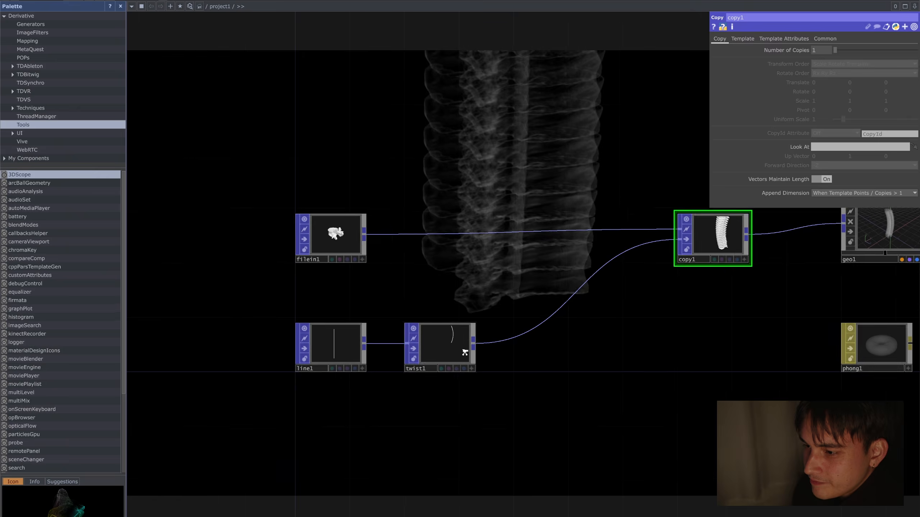
left_click_drag(682, 314, 567, 372)
left_click_drag(363, 348, 488, 333)
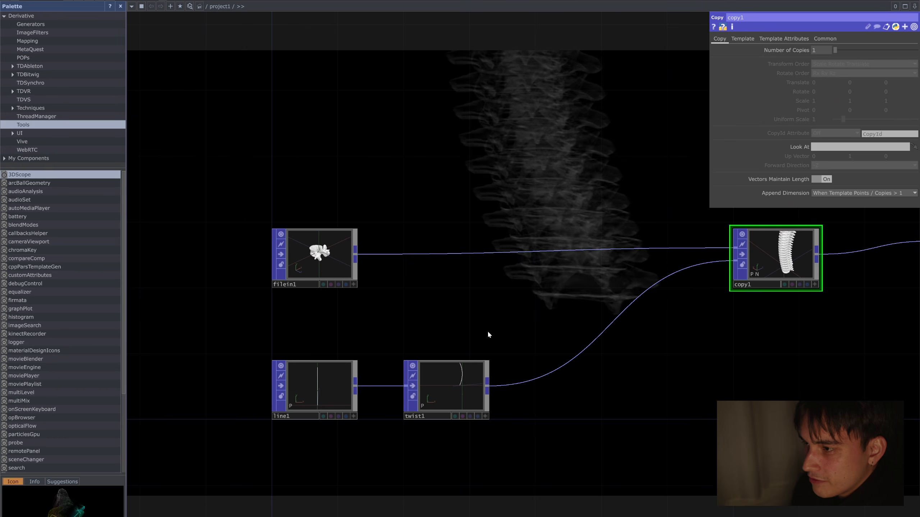
left_click_drag(450, 304, 493, 294)
left_click_drag(605, 199, 608, 220)
scroll(609, 220, "down", 3)
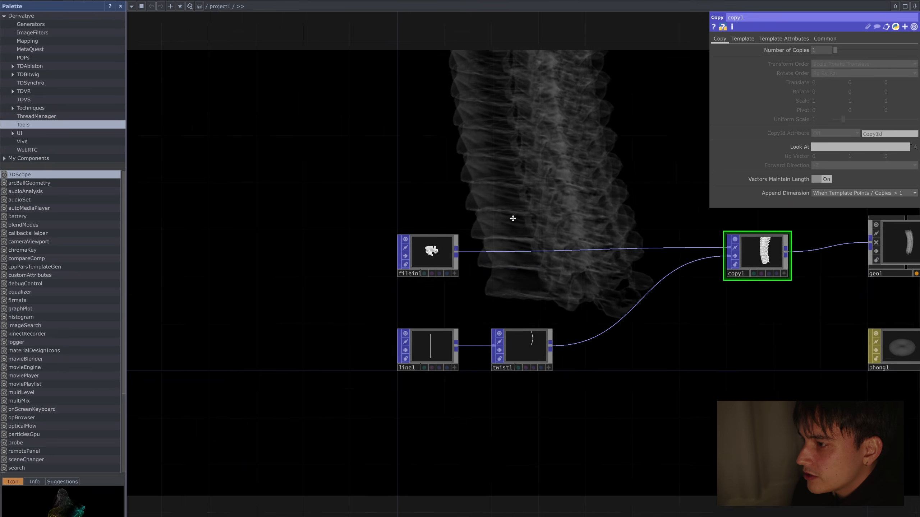
Step: Inspect twist1's operator information to check how many points it outputs
left_click_drag(513, 215, 393, 240)
scroll(415, 370, "up", 4)
scroll(411, 375, "up", 2)
middle_click(403, 378)
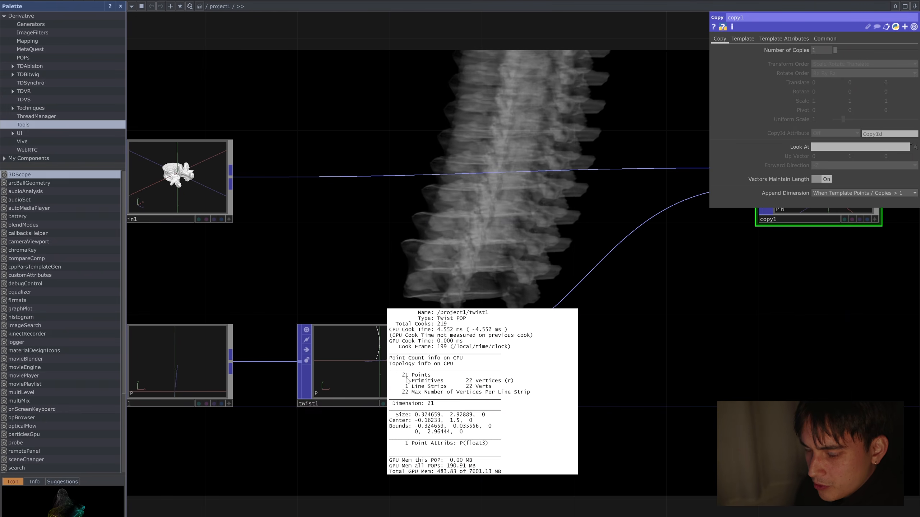
Step: Set line1's Divisions to 10, then lower it to 9
left_click(236, 354)
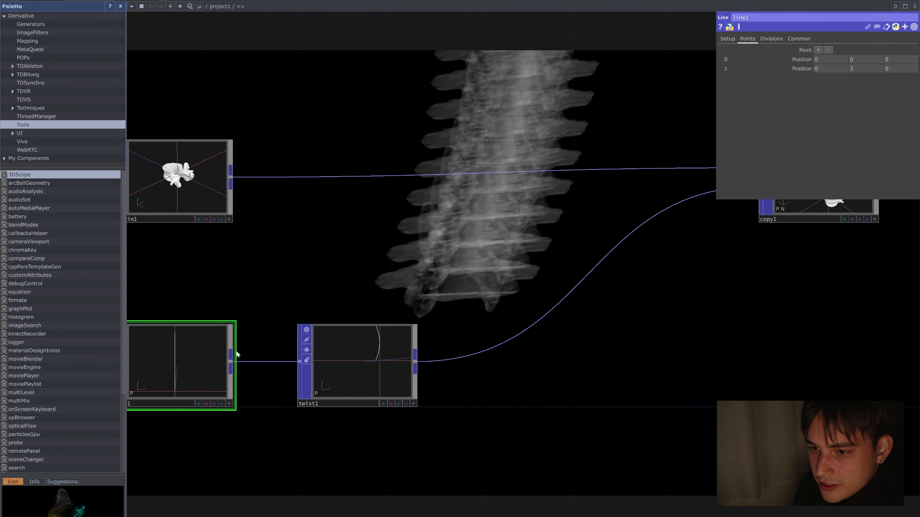
left_click(771, 38)
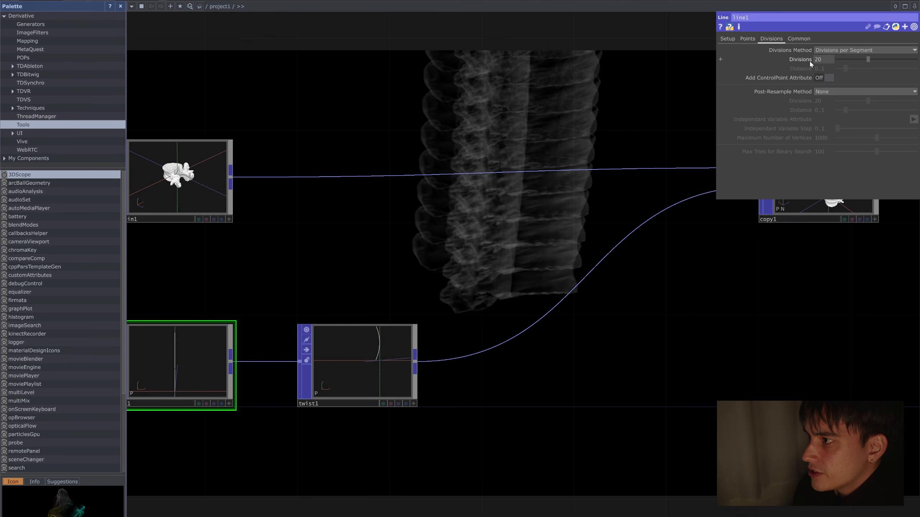
left_click(824, 60)
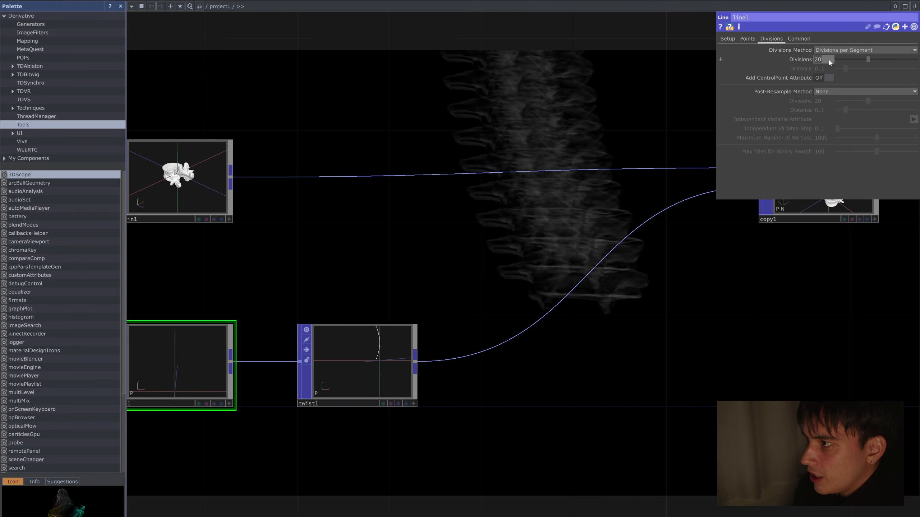
type("10")
key("Return")
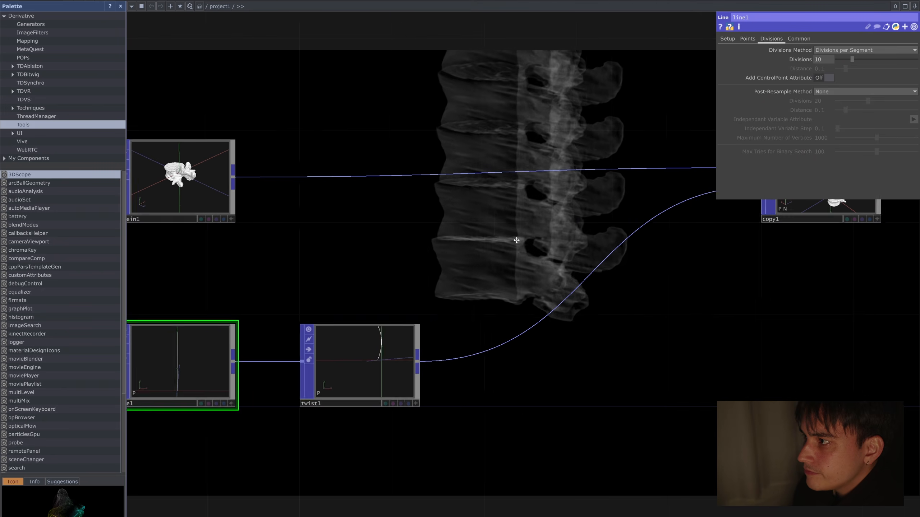
left_click_drag(244, 272, 347, 267)
mouse_move(831, 59)
middle_mouse_down()
mouse_move(832, 50)
mouse_move(817, 60)
middle_mouse_up()
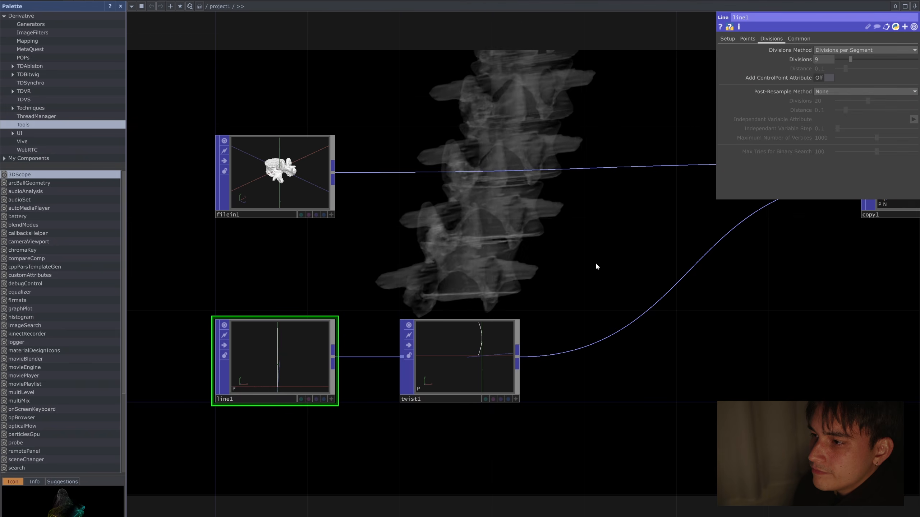
Step: Recheck twist1's operator information and examine the copied vertebrae in copy1's viewer from several angles
scroll(595, 261, "down", 3)
left_click(498, 336)
middle_click(499, 335)
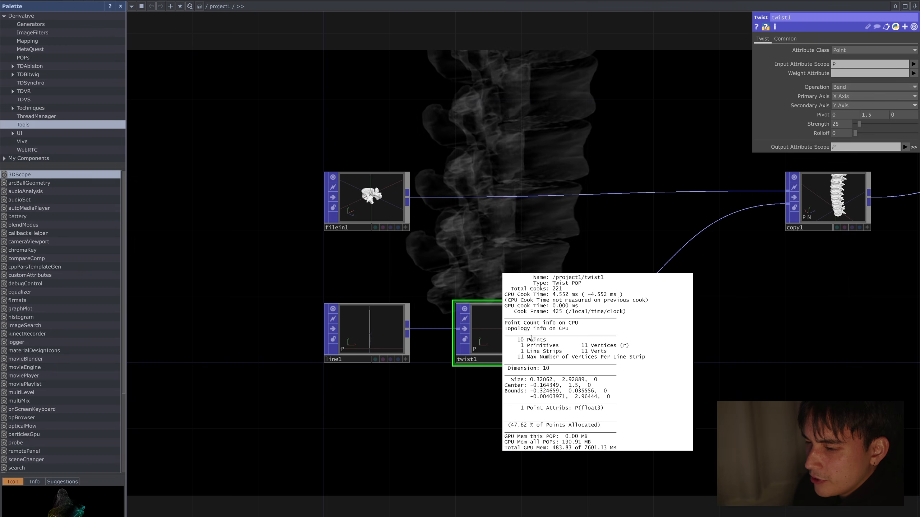
left_click_drag(775, 289, 533, 342)
left_click(577, 276)
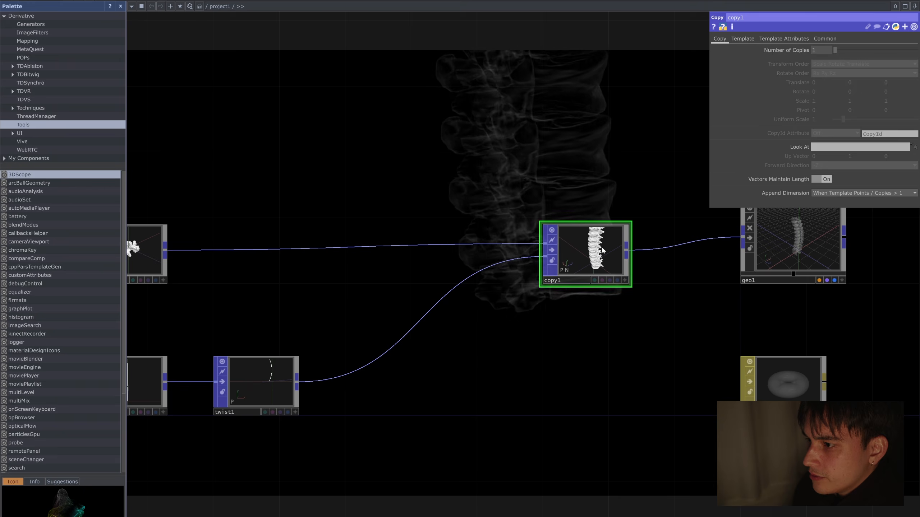
scroll(596, 251, "up", 3)
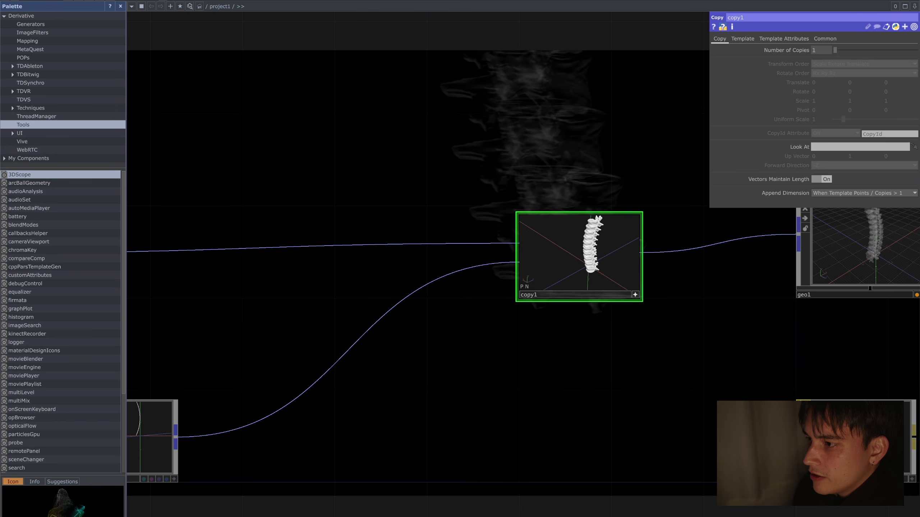
scroll(595, 270, "up", 5)
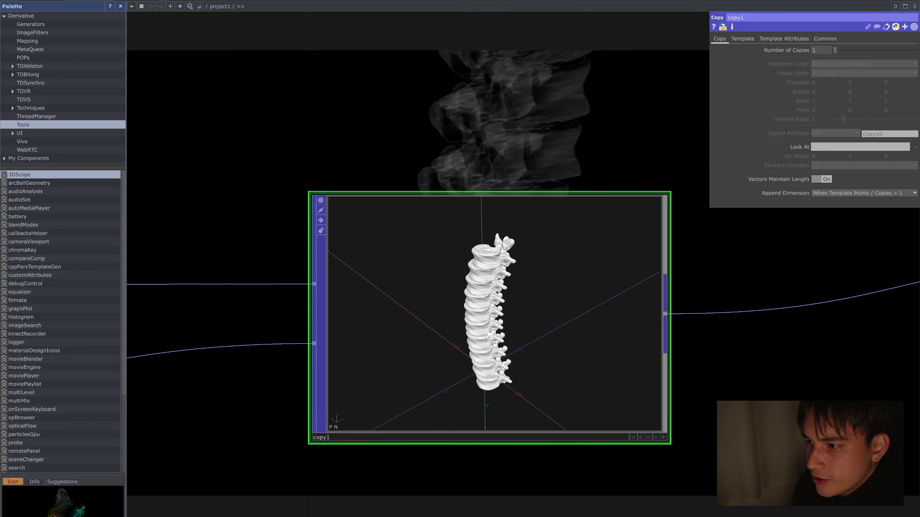
scroll(487, 314, "up", 1)
scroll(487, 314, "down", 6)
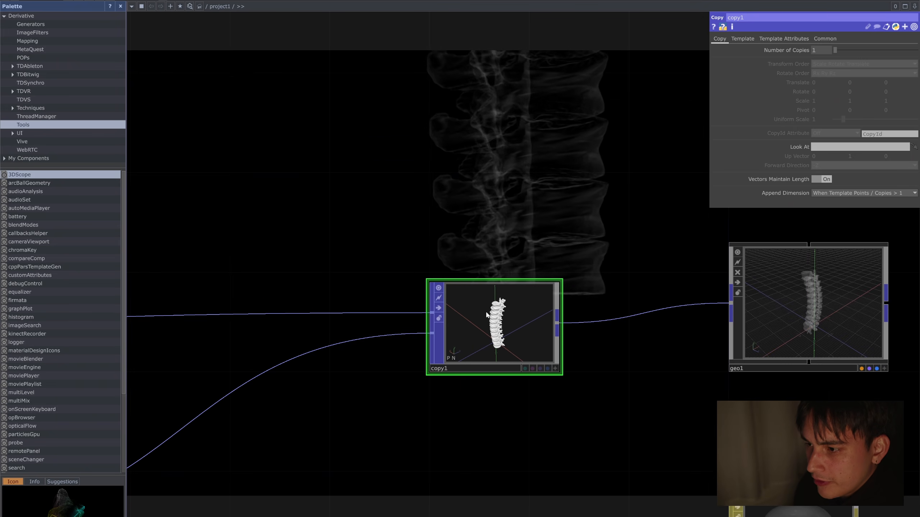
middle_click_drag(380, 401, 491, 350)
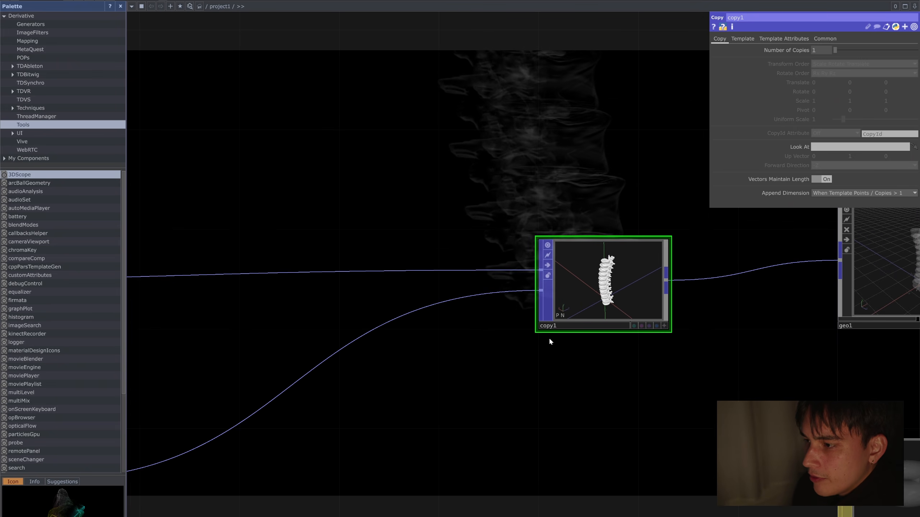
scroll(609, 269, "up", 6)
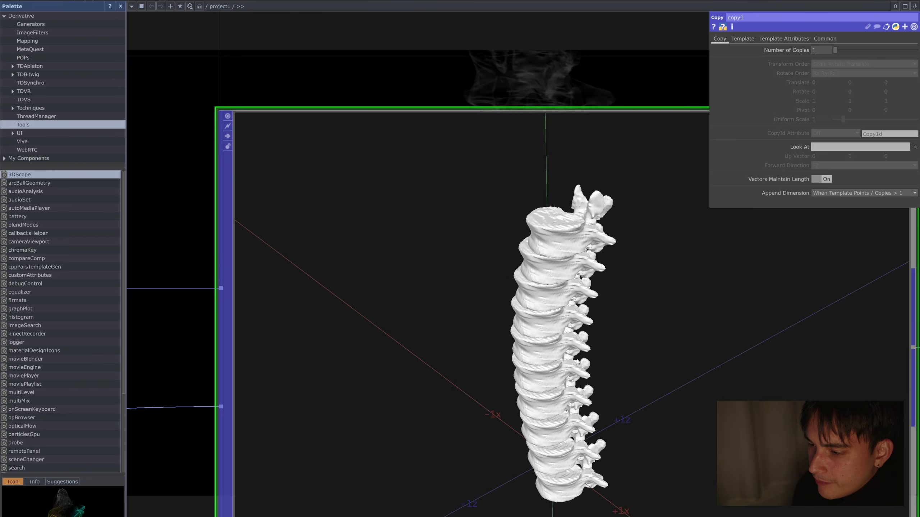
scroll(628, 364, "down", 5)
left_click(744, 464)
left_click_drag(597, 348, 684, 324)
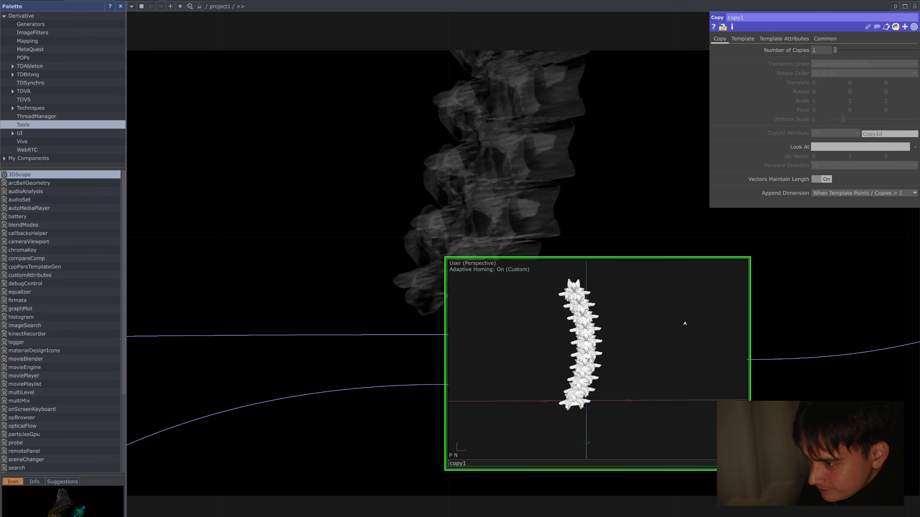
scroll(818, 388, "down", 5)
left_click_drag(804, 405, 771, 346)
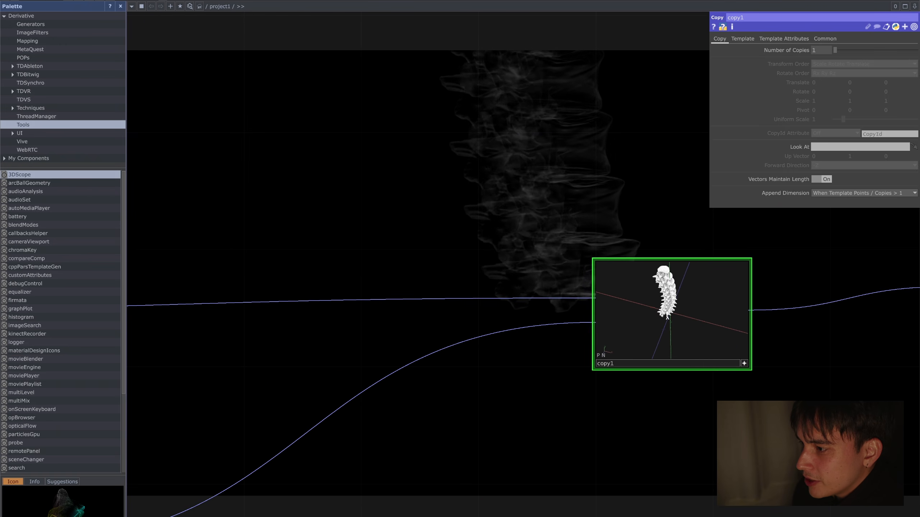
Step: Insert a Random POP between twist1 and copy1 and set its Output Attribute Scope to Rot
scroll(499, 410, "down", 3)
left_click_drag(288, 486, 459, 406)
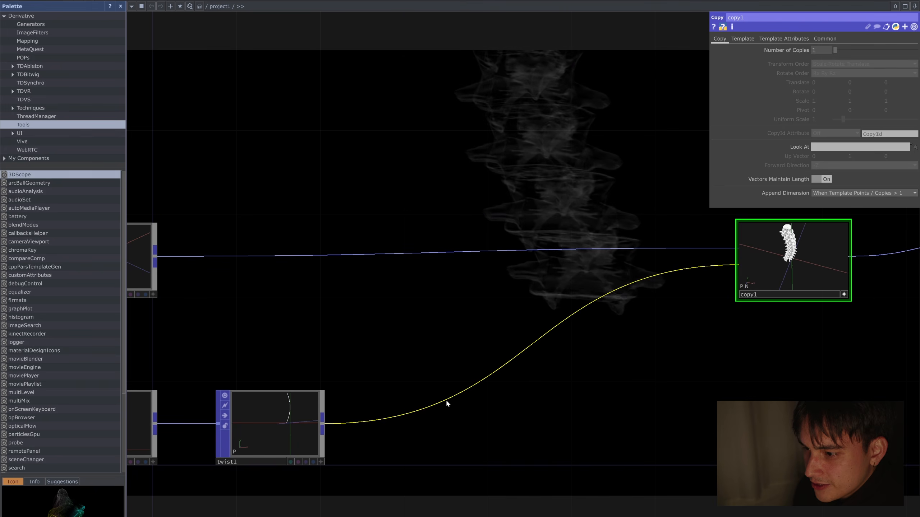
right_click(446, 400)
left_click(467, 392)
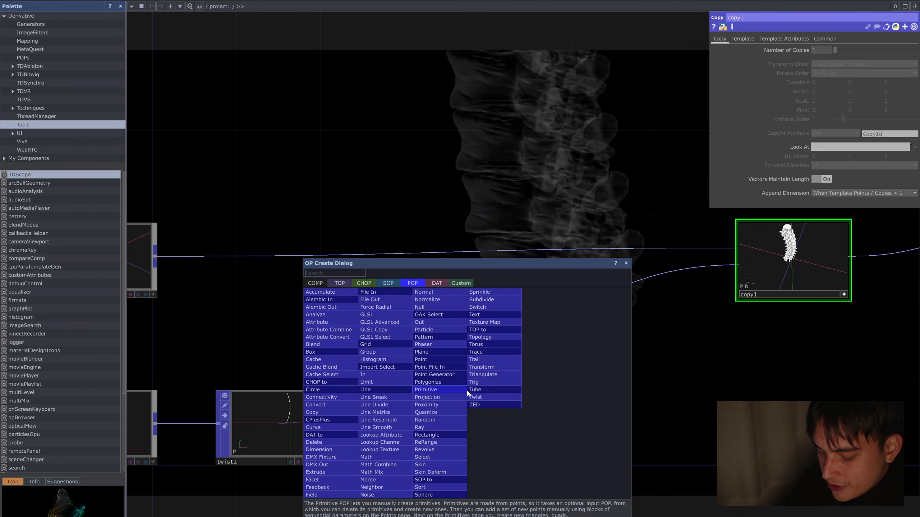
type("random")
key("Return")
left_click_drag(468, 391, 460, 426)
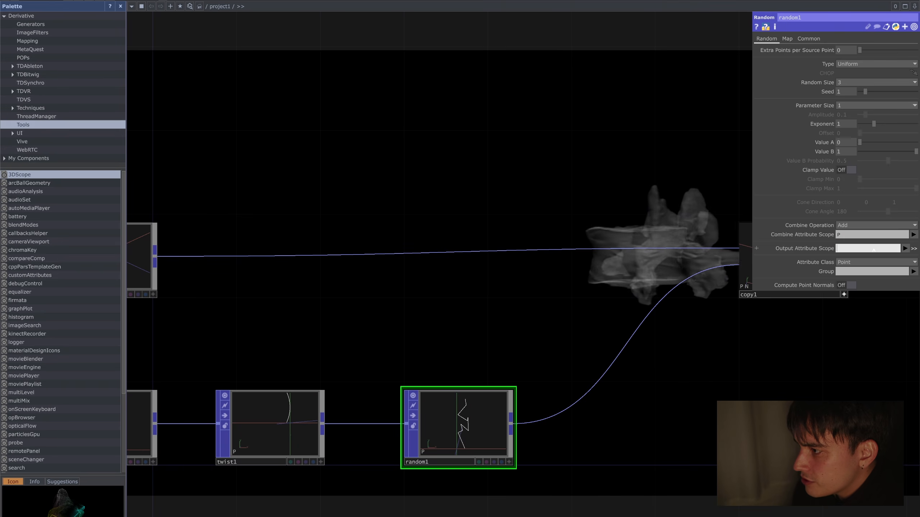
type("Rot")
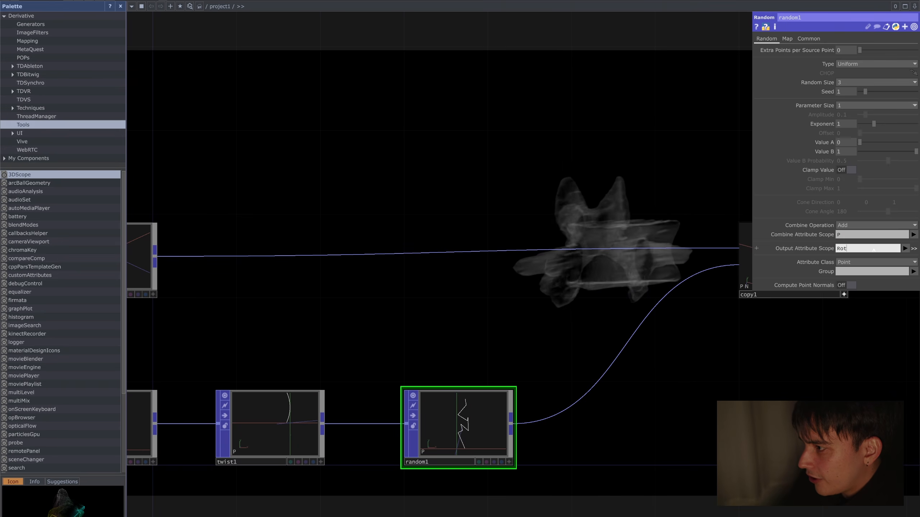
key("Return")
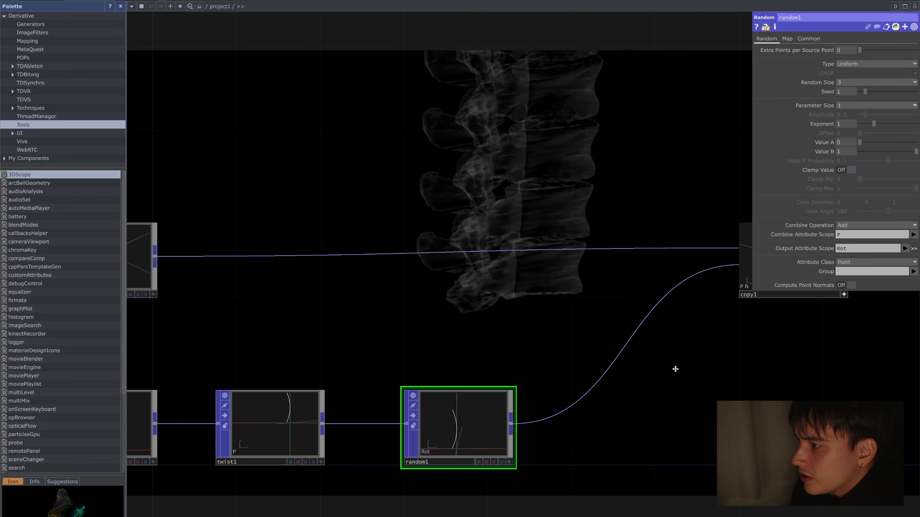
Step: Change random1's Output Attribute Scope to roatation and enable copy1's Template Rotate using that attribute
left_click_drag(675, 370, 543, 390)
left_click(602, 310)
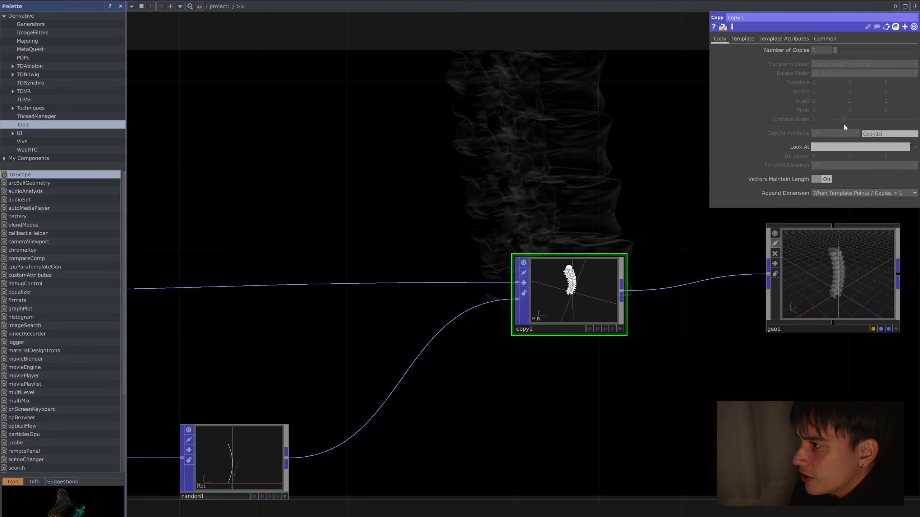
left_click(225, 462)
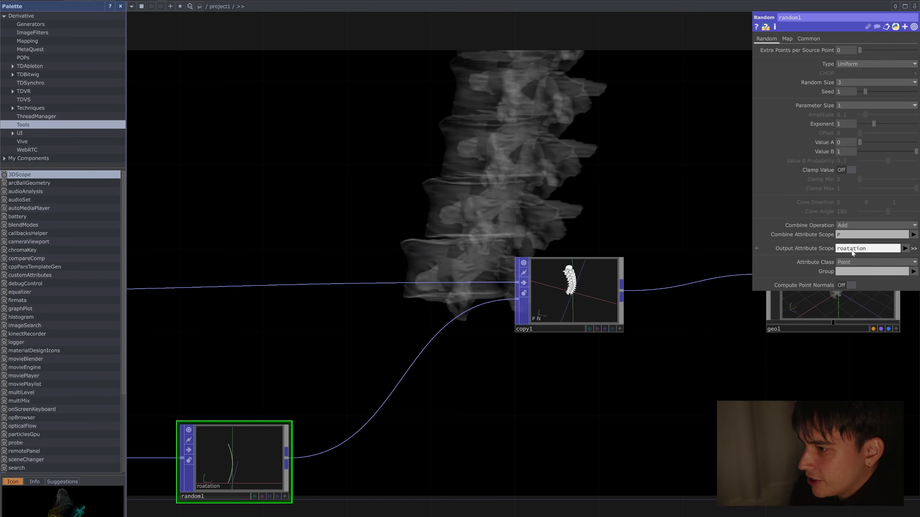
left_click(594, 305)
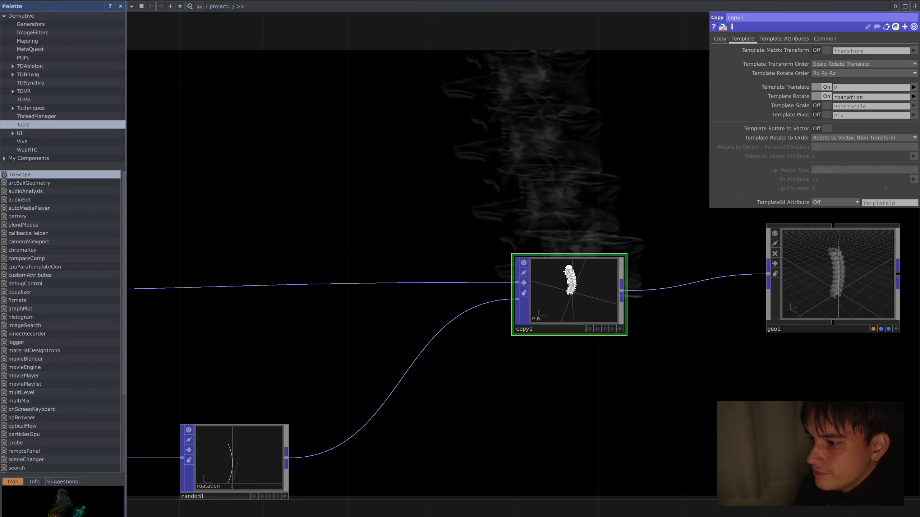
scroll(569, 279, "up", 5)
scroll(569, 279, "down", 5)
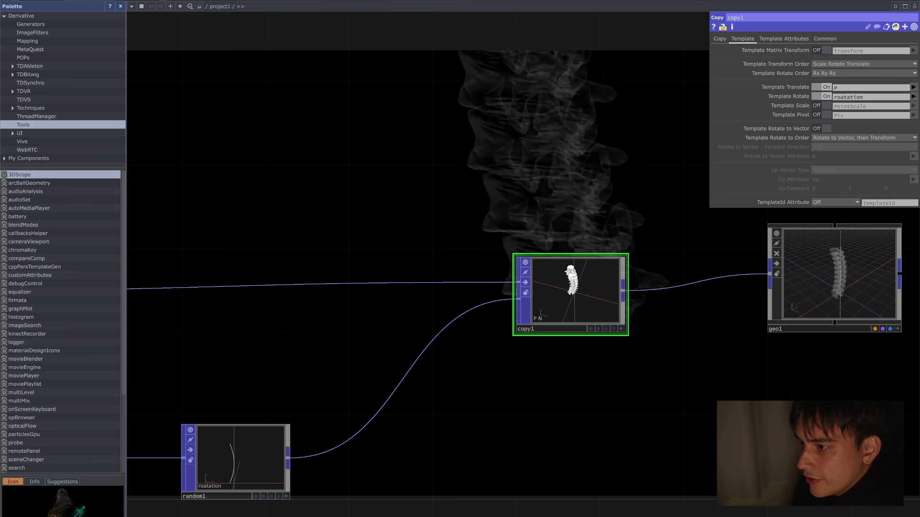
Step: Open copy1 in a separate viewer window and position it clear of random1's parameters
scroll(572, 273, "up", 2)
right_click(591, 248)
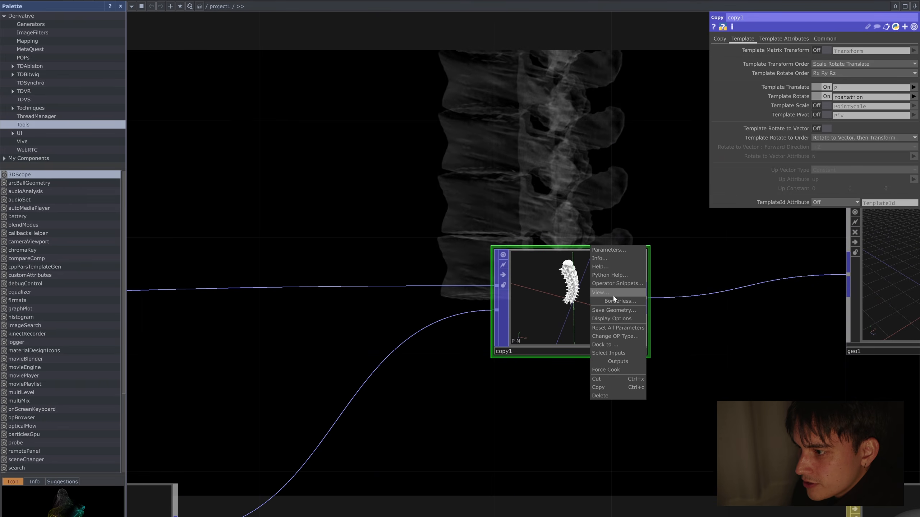
left_click(601, 292)
left_click_drag(698, 363, 803, 472)
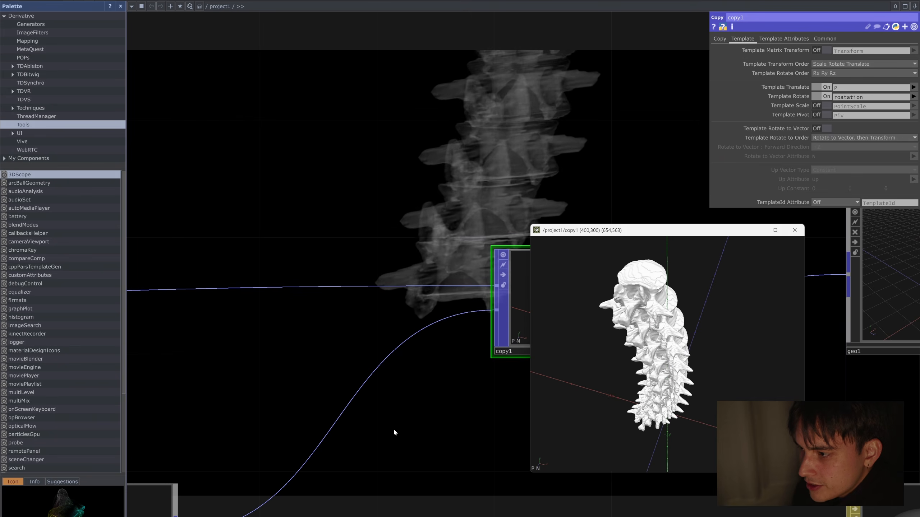
left_click_drag(394, 430, 450, 292)
left_click(205, 382)
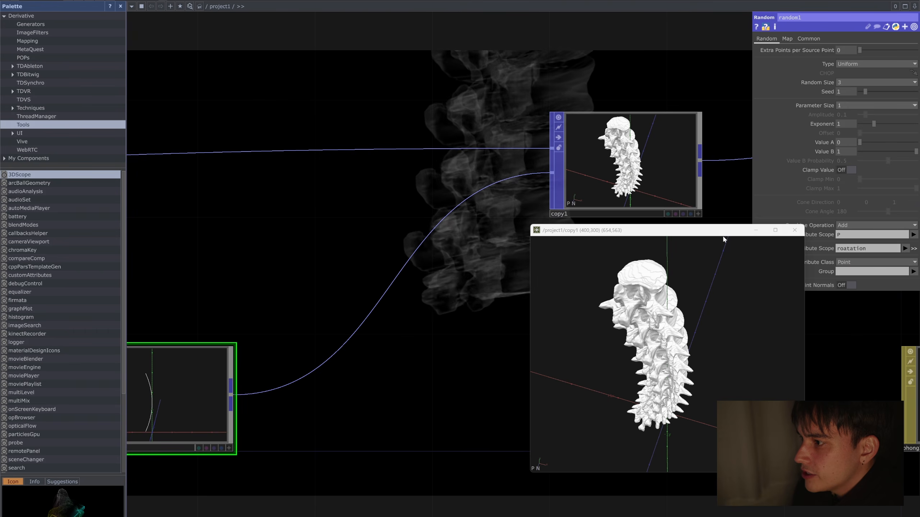
left_click_drag(723, 236, 676, 241)
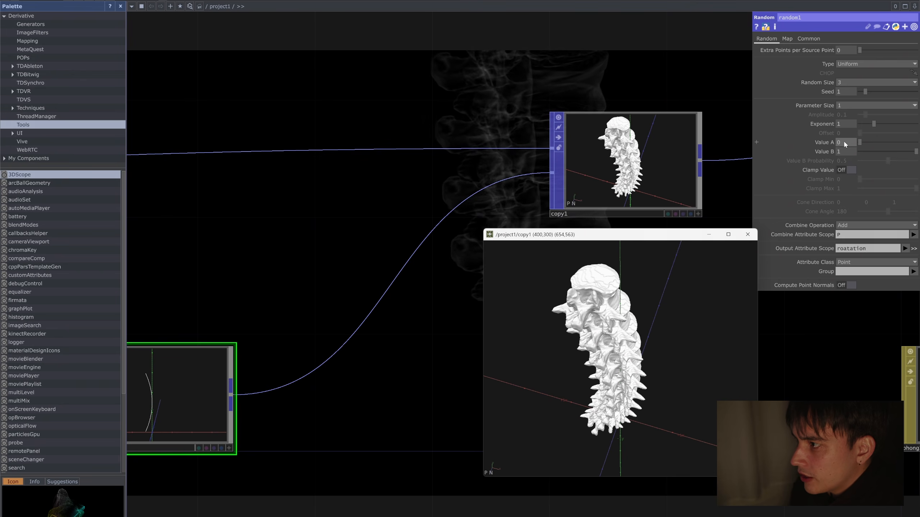
Step: Try random1's Value B at 360 and examine the rotated vertebrae in the copy1 viewer
left_click(850, 153)
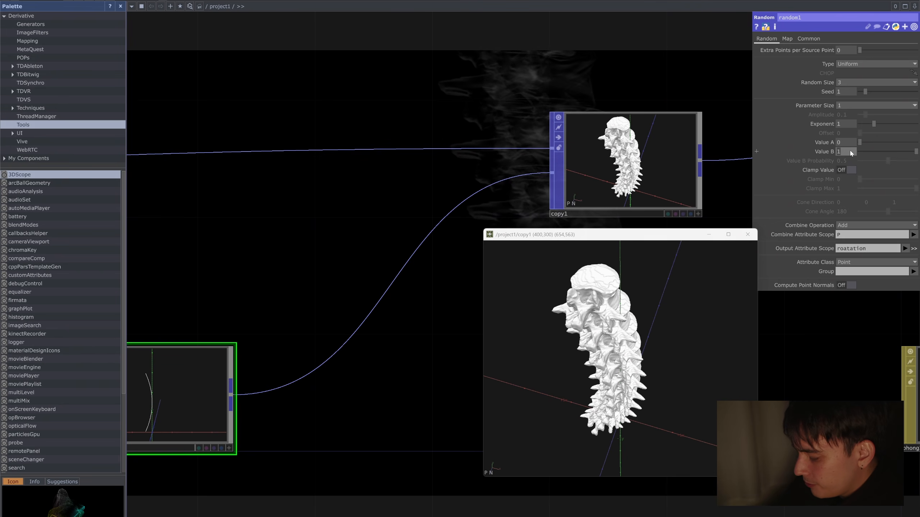
type("360")
key("Return")
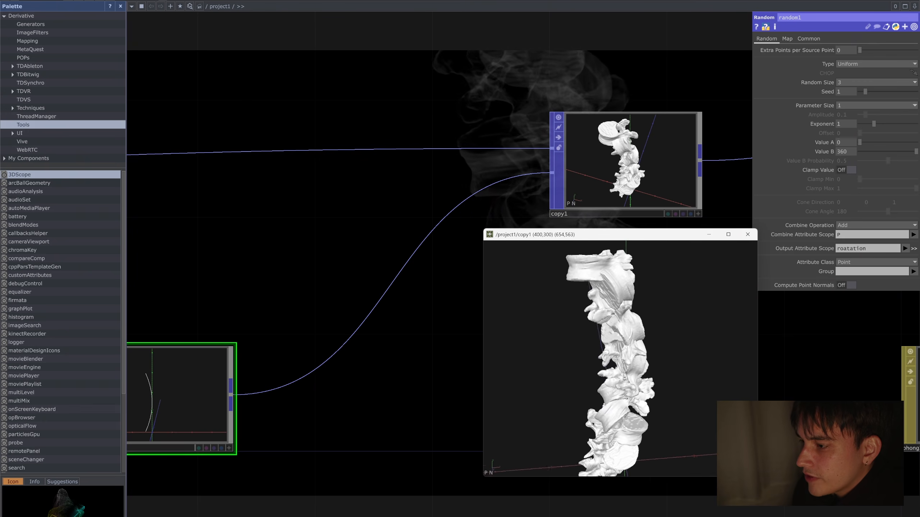
left_click_drag(618, 359, 558, 358)
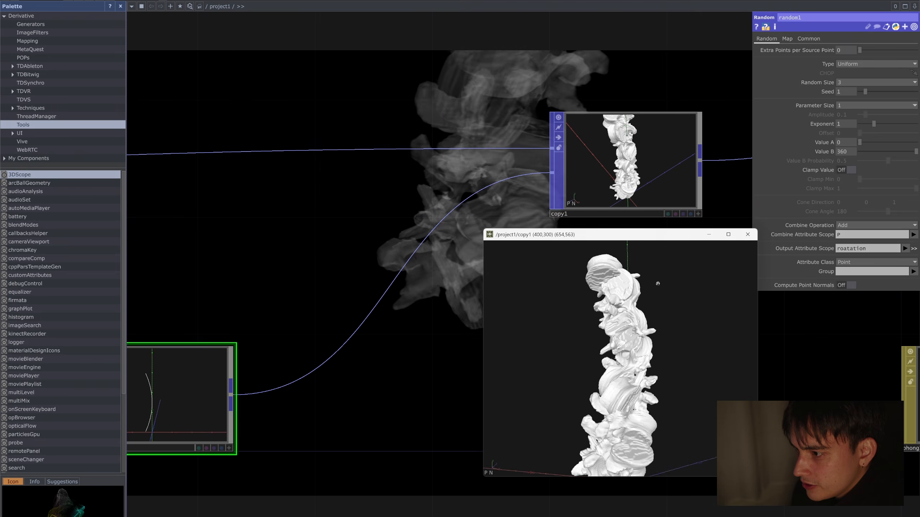
left_click_drag(657, 284, 630, 331)
scroll(631, 332, "up", 3)
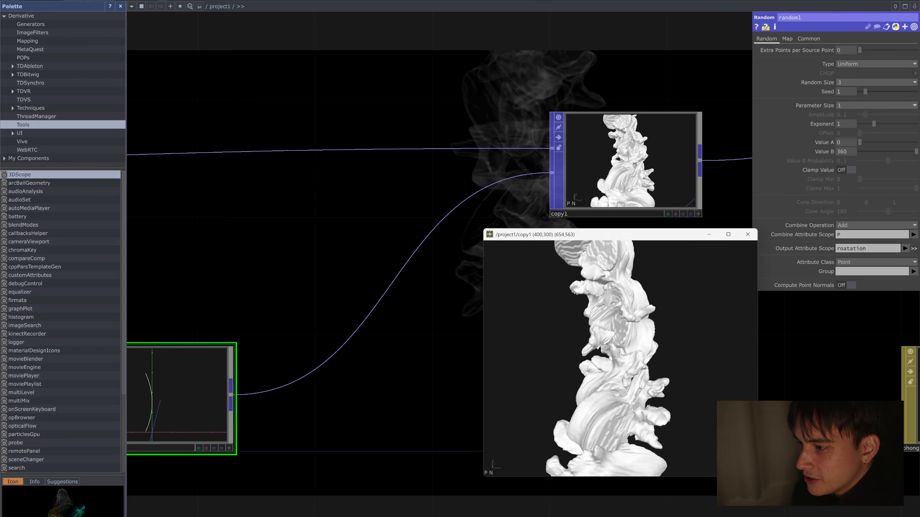
Step: Set random1's Value B to 15 and move the copy1 viewer window away from the operators
left_click_drag(630, 331, 672, 330)
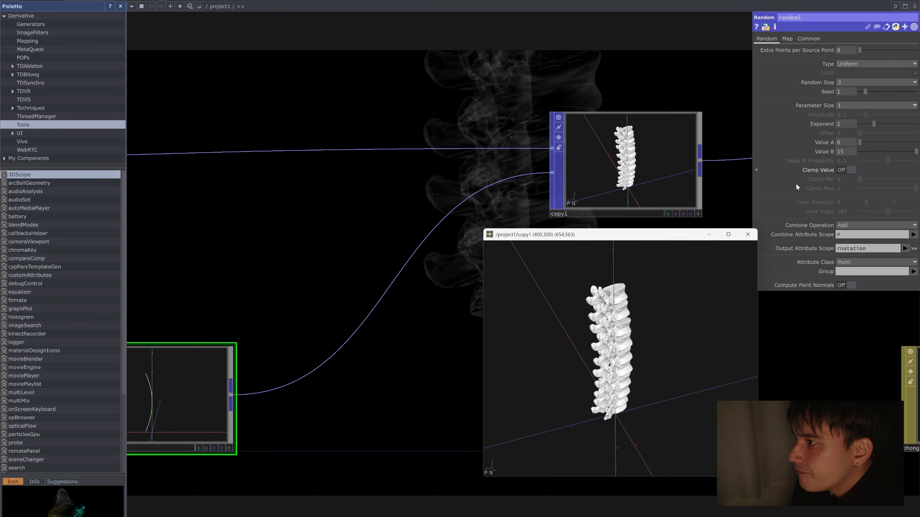
scroll(392, 335, "down", 5)
left_click_drag(548, 238, 653, 338)
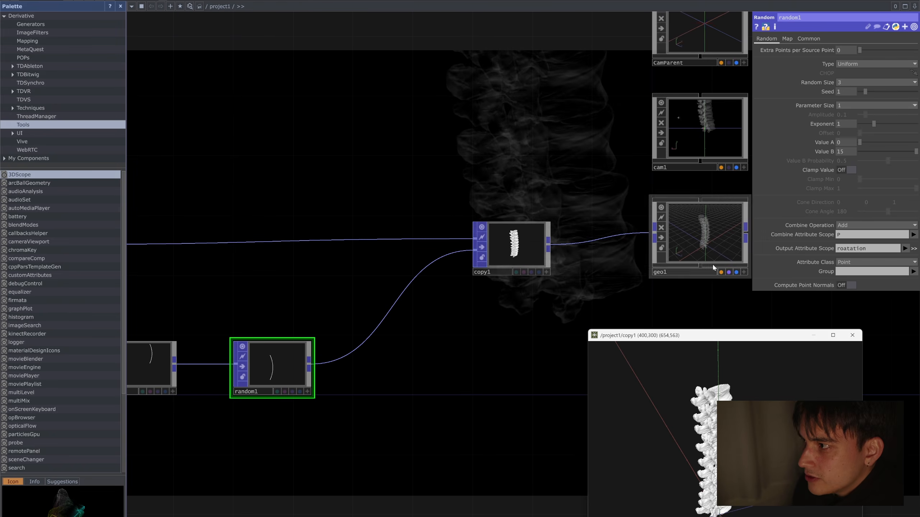
Step: Enable copy1's Template Scale with the PointScale attribute and insert a Random POP between random1 and copy1
left_click(518, 247)
left_click_drag(580, 242, 579, 242)
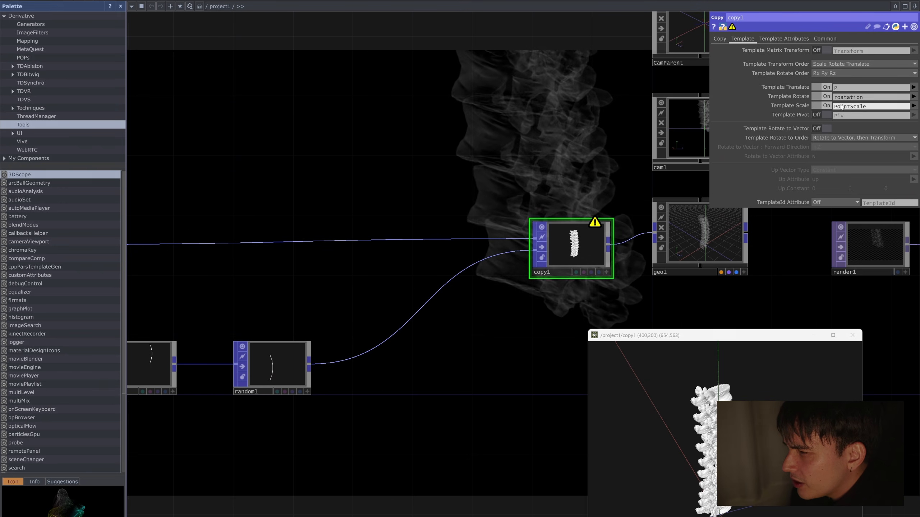
right_click(386, 342)
left_click(408, 333)
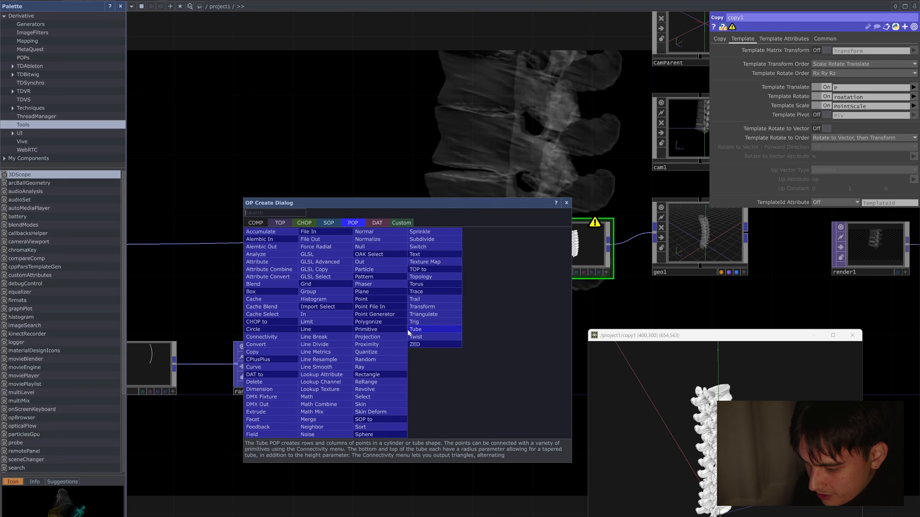
type("rand")
key("Return")
left_click(408, 332)
left_click_drag(405, 336, 390, 380)
left_click(575, 247)
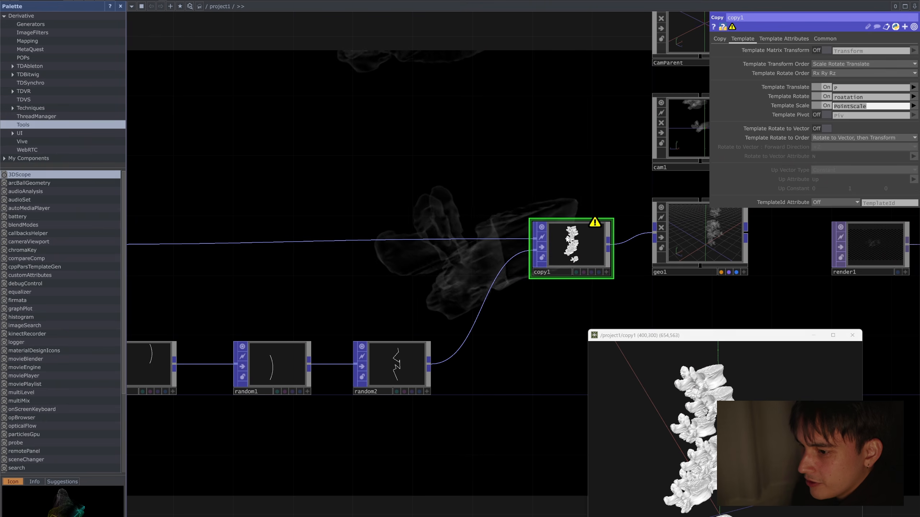
Step: Set random2's Output Attribute Scope to PointScale and its Value A to 0.9
left_click(397, 364)
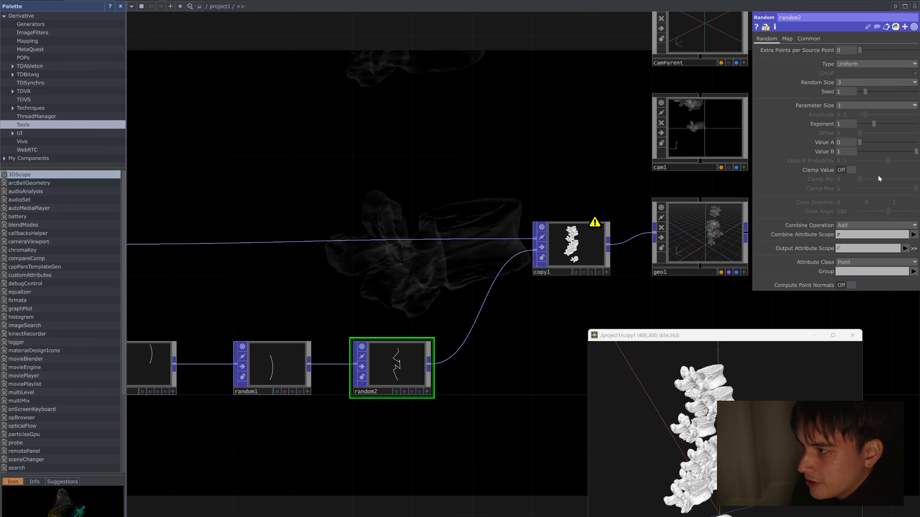
left_click(856, 248)
type("PointScale")
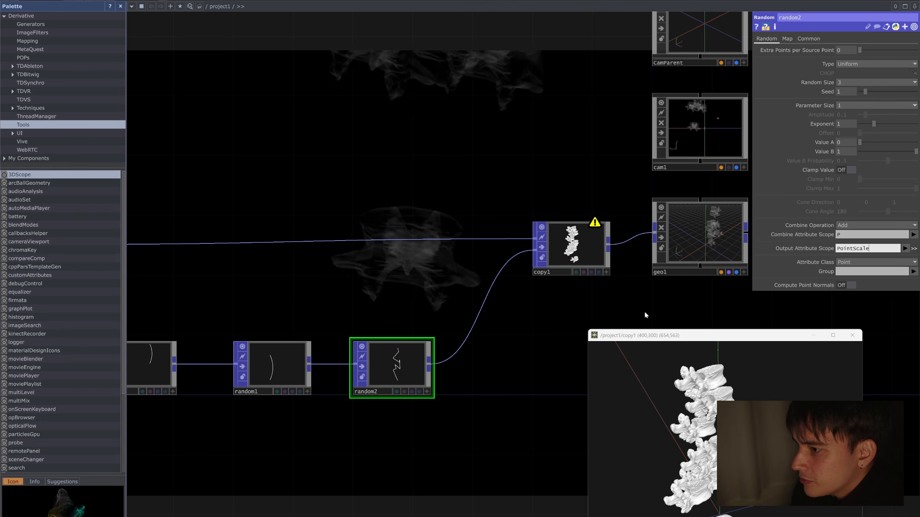
key("Return")
scroll(413, 366, "up", 3)
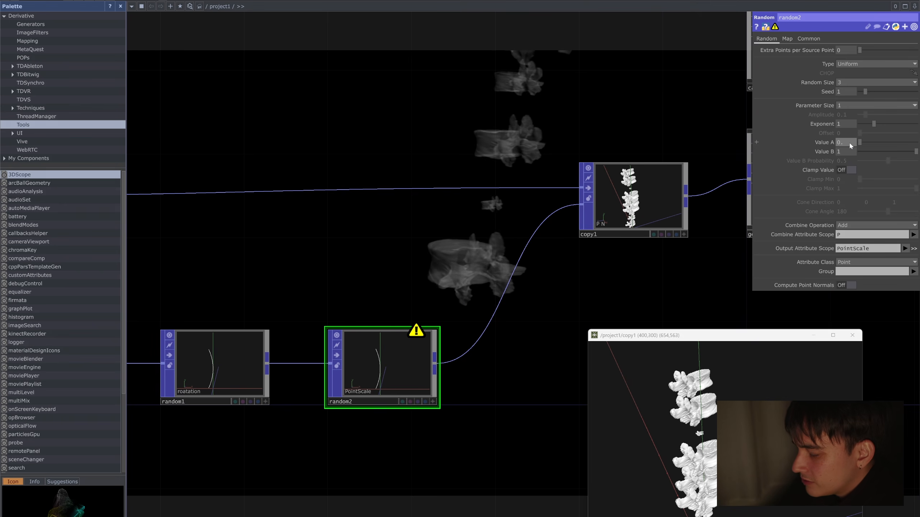
type("9")
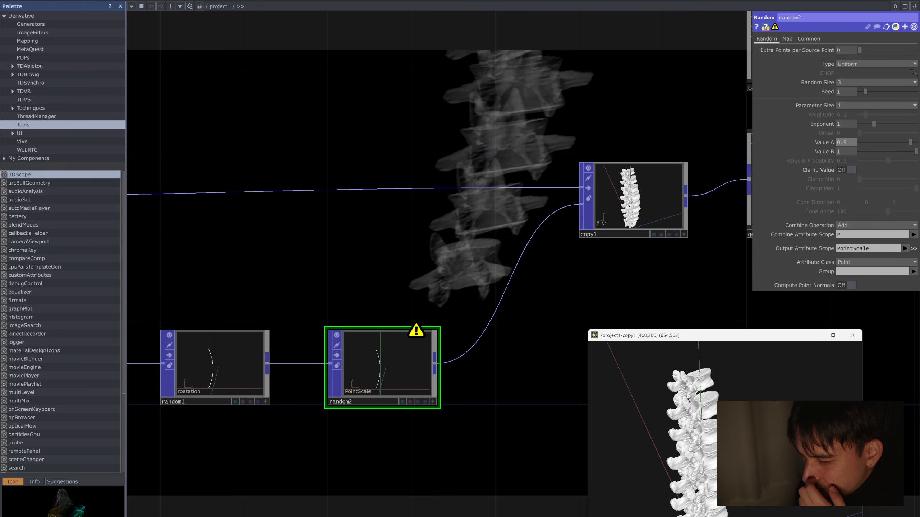
key("Return")
Step: Examine the scaled vertebrae in the copy1 viewer and check random2's warning and output attribute options
left_click_drag(649, 420, 621, 423)
scroll(740, 423, "down", 2)
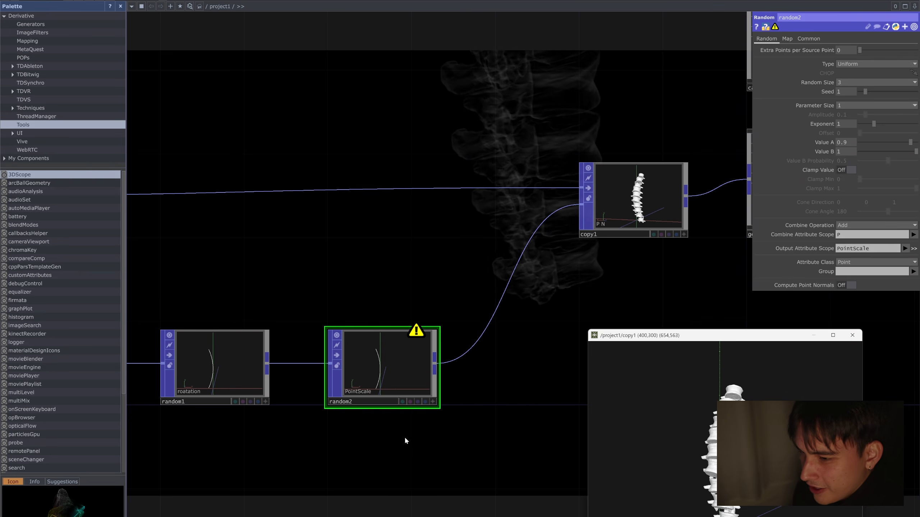
middle_click(393, 361)
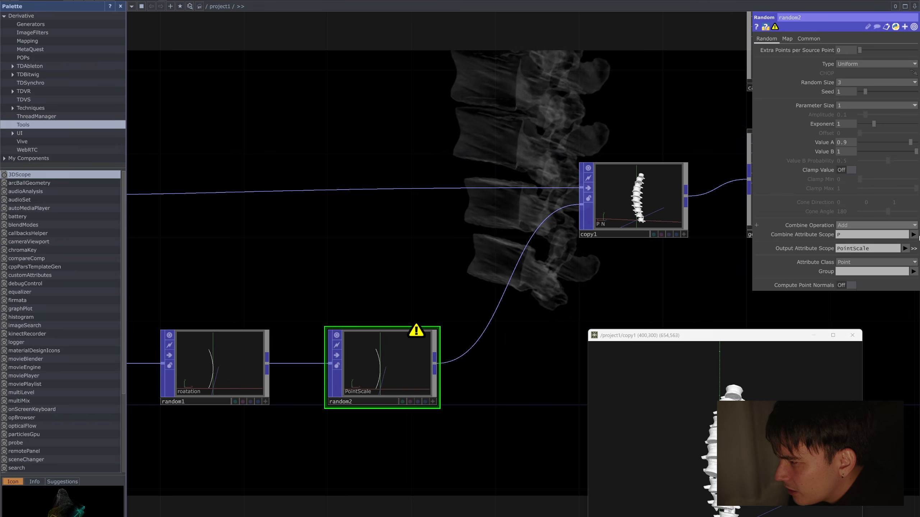
left_click(913, 249)
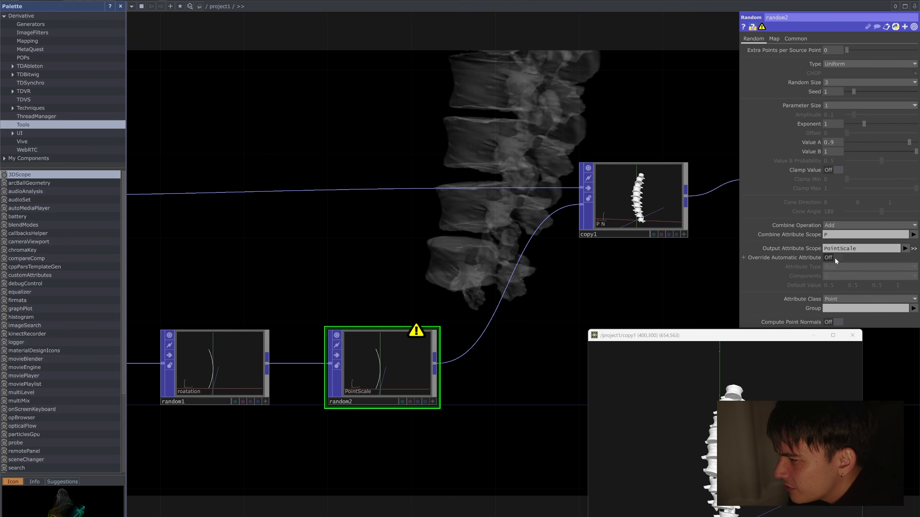
left_click(905, 248)
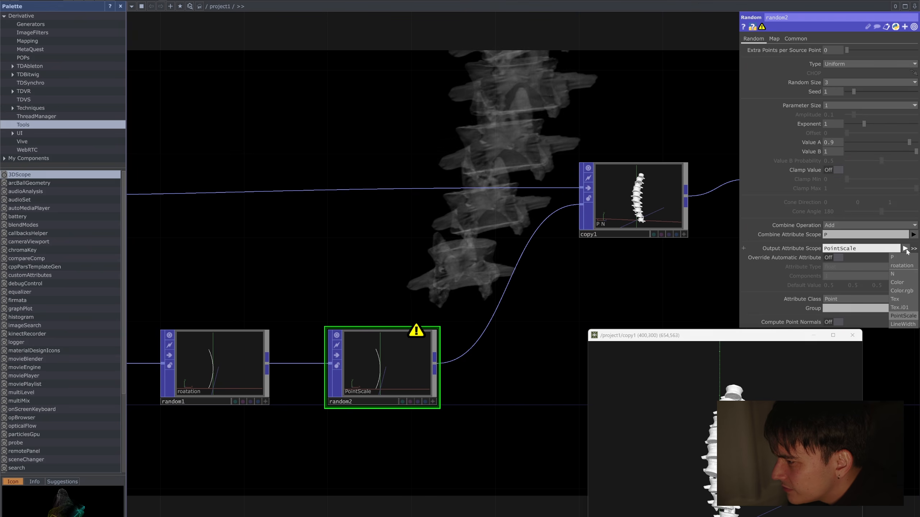
left_click(905, 249)
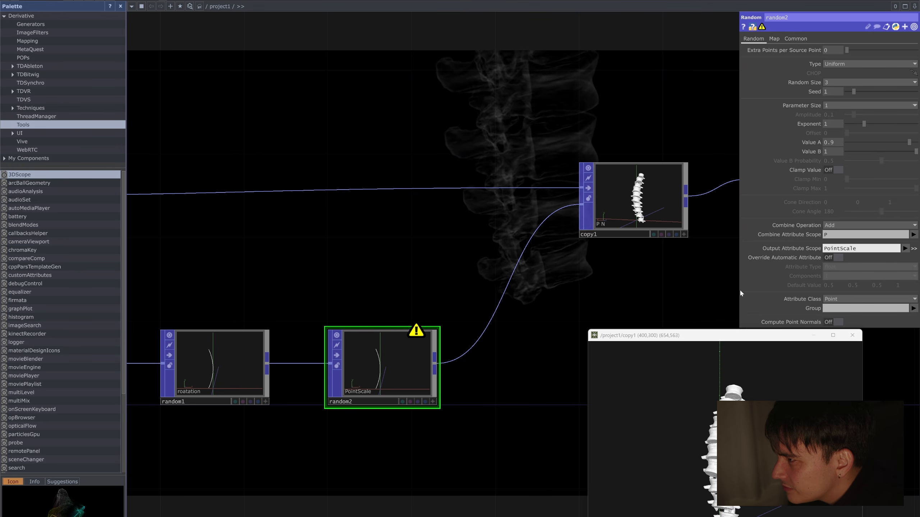
Step: Delete random2 and turn off copy1's Template Scale
key("Delete")
scroll(404, 348, "down", 5)
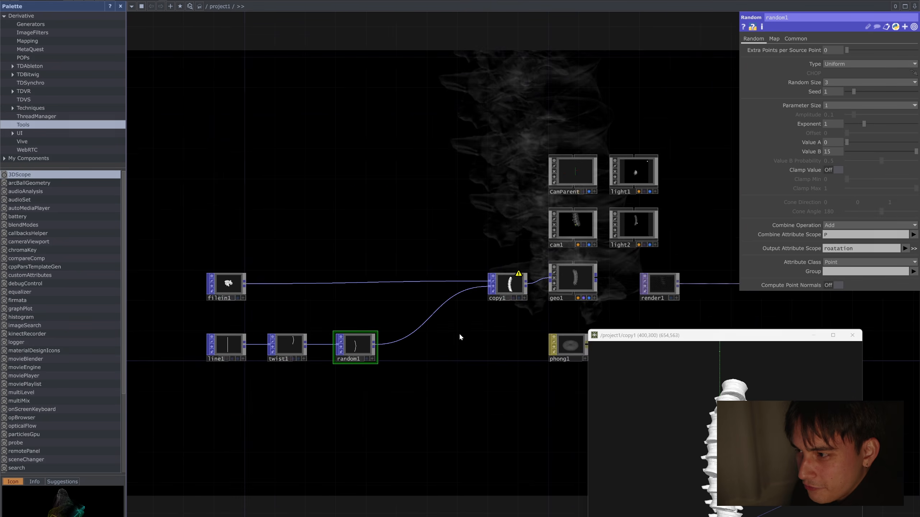
scroll(460, 336, "up", 3)
middle_click(487, 290)
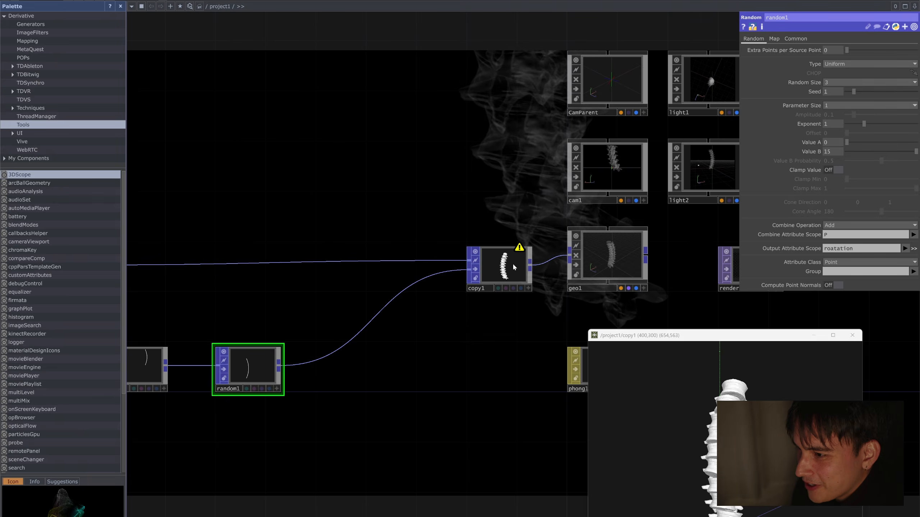
left_click(487, 288)
scroll(521, 225, "down", 3)
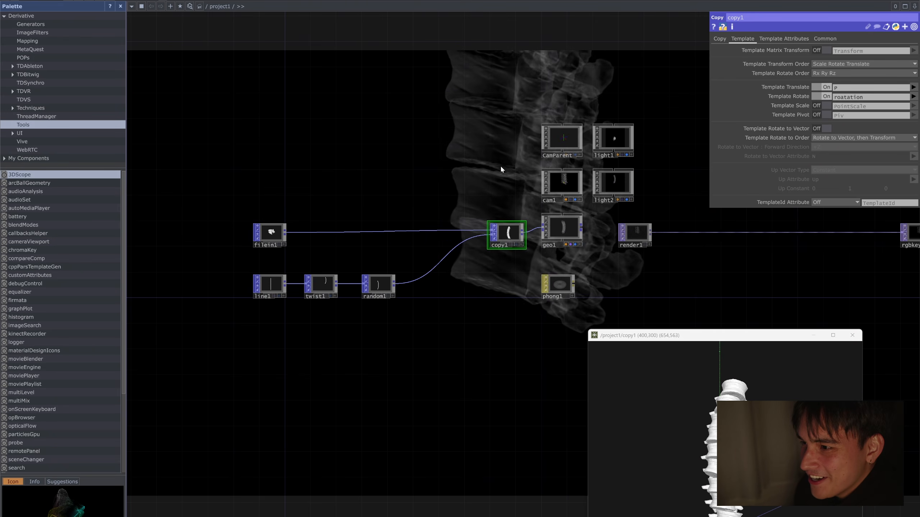
Step: Move the copy1 viewer window aside and set cam1's Translate Y to 1.4 and Translate Z to 7.2
scroll(496, 287, "down", 2)
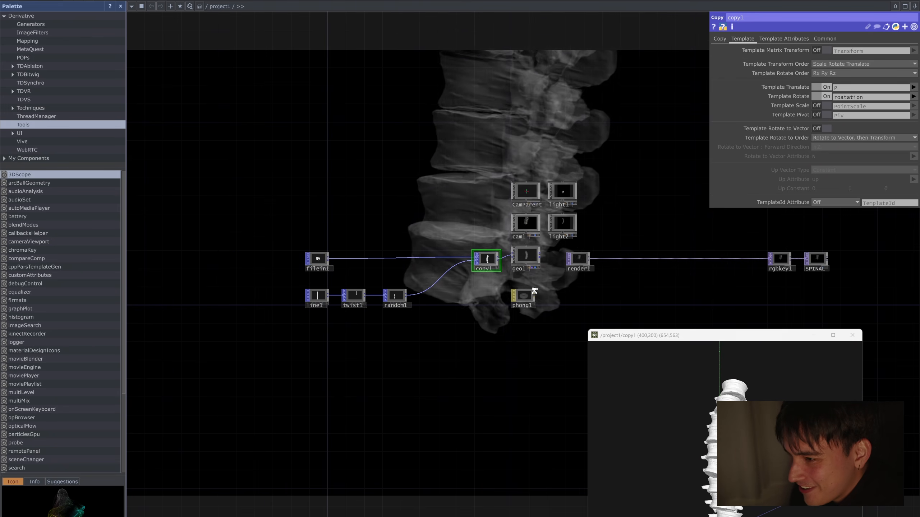
scroll(536, 290, "up", 3)
left_click_drag(692, 337, 365, 343)
left_click(255, 300)
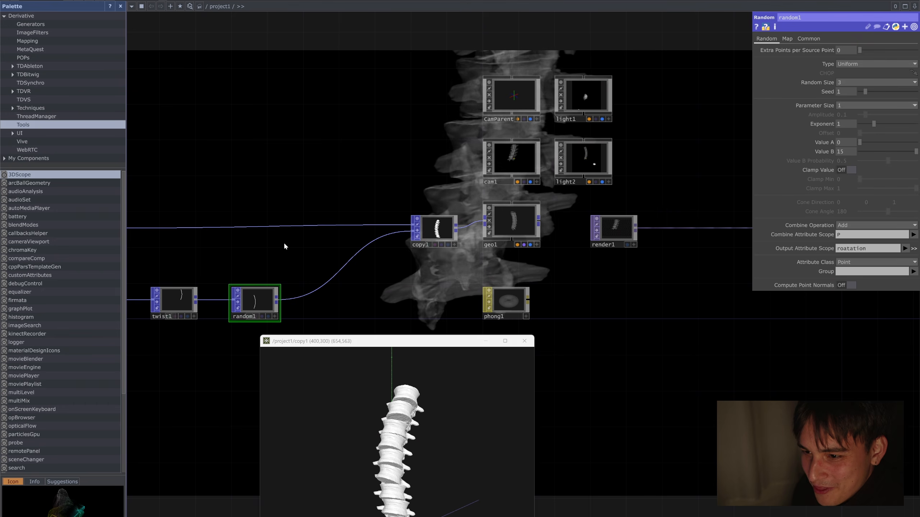
left_click_drag(569, 296, 499, 315)
left_click_drag(550, 346, 433, 410)
left_click_drag(556, 168, 537, 162)
left_click(311, 177)
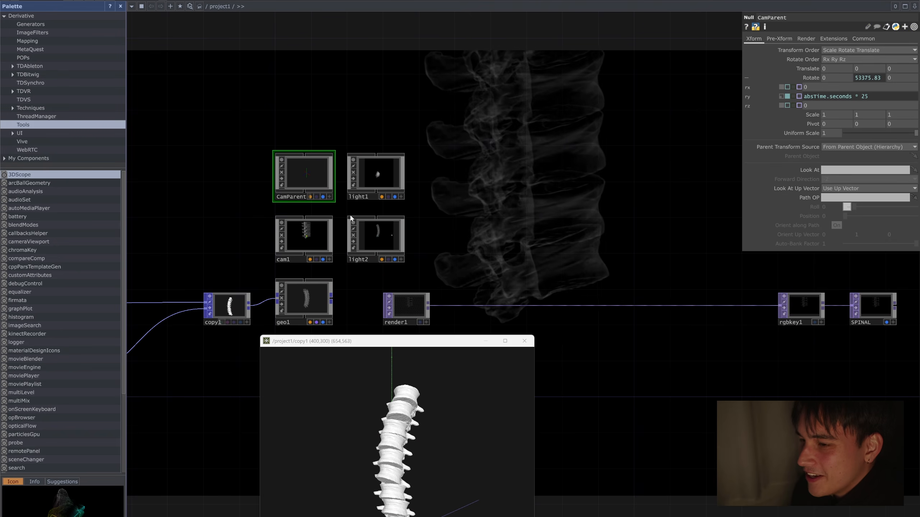
left_click(312, 235)
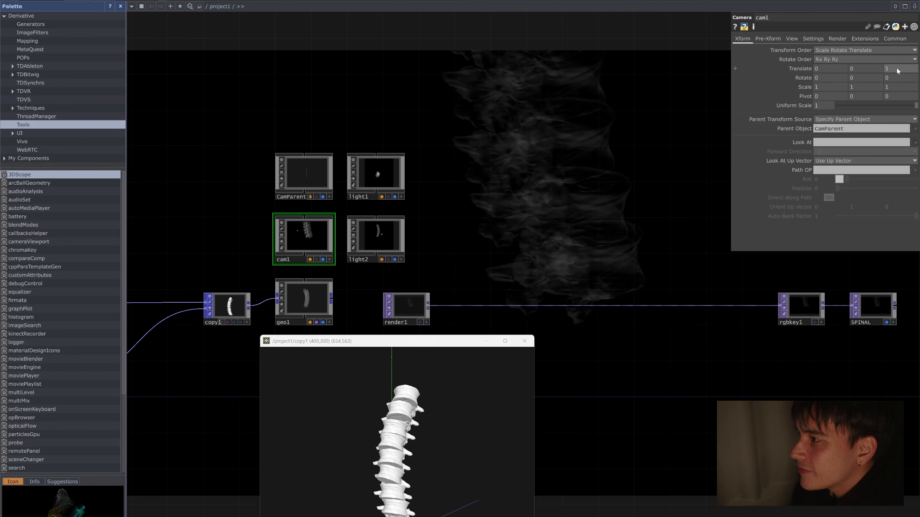
mouse_move(896, 68)
middle_mouse_down()
mouse_move(885, 60)
mouse_move(912, 59)
mouse_move(866, 59)
mouse_move(888, 60)
middle_mouse_up()
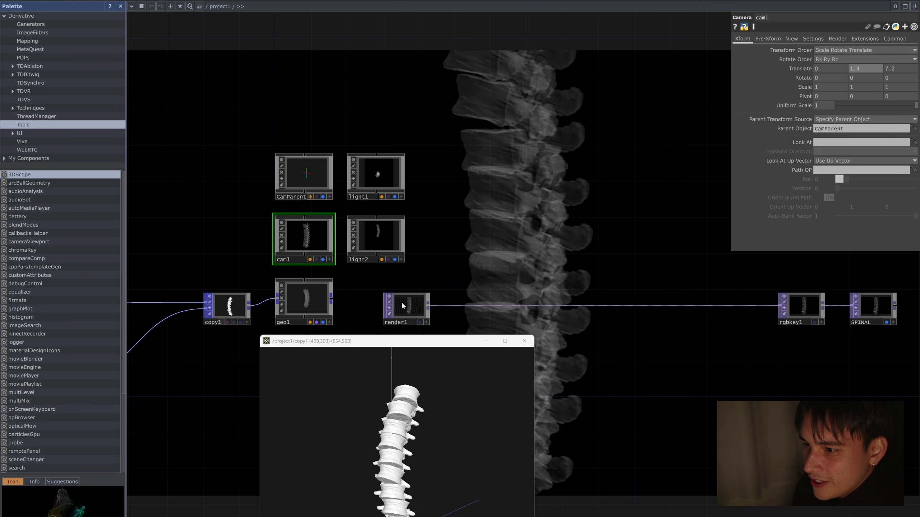
Step: Set render1's resolution to 1200 by 1200 and close the copy1 viewer window
left_click(406, 305)
left_click(884, 38)
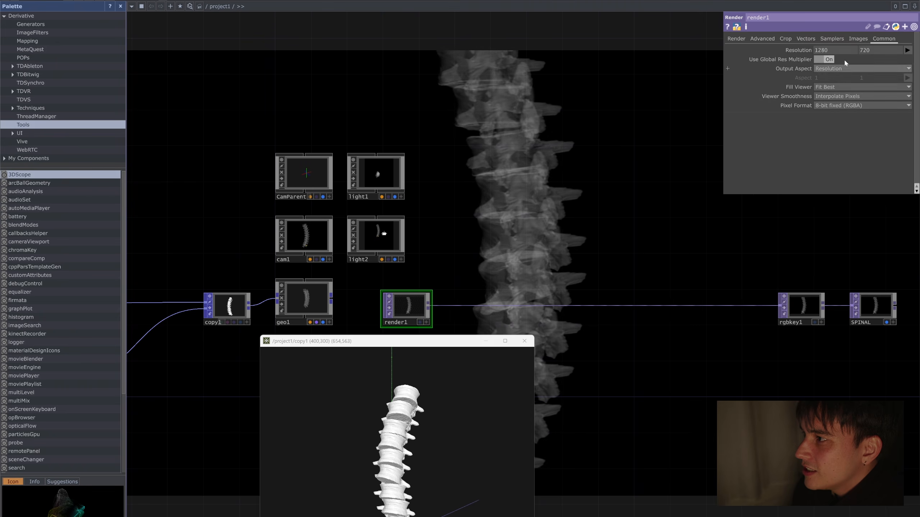
type("1200")
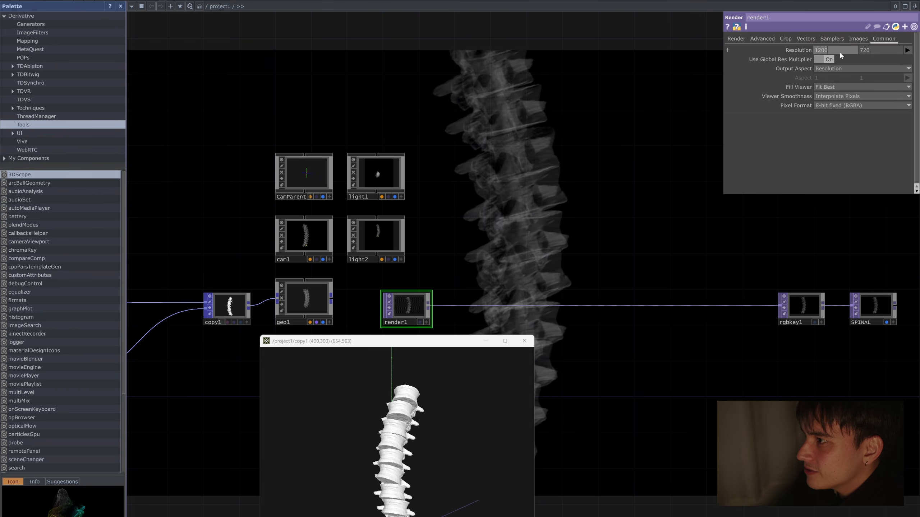
key("Tab")
type("1200")
key("Return")
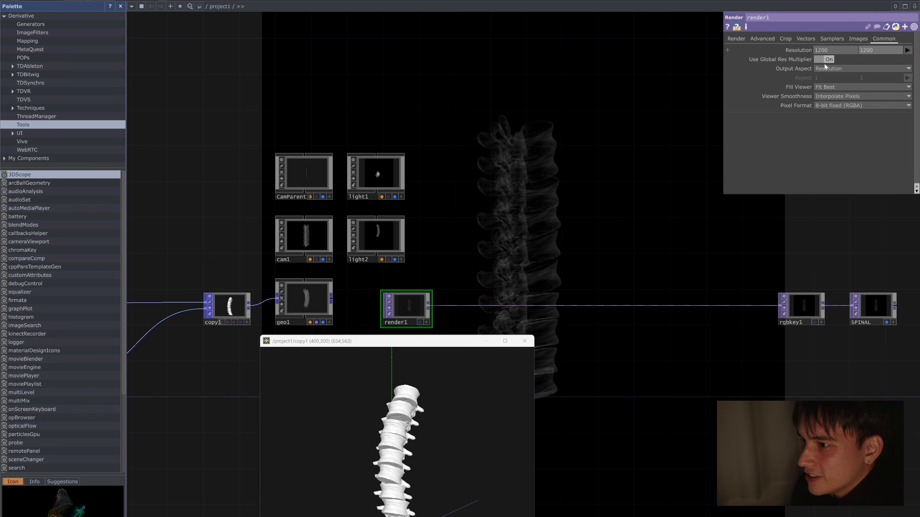
left_click_drag(519, 277, 510, 203)
left_click(524, 341)
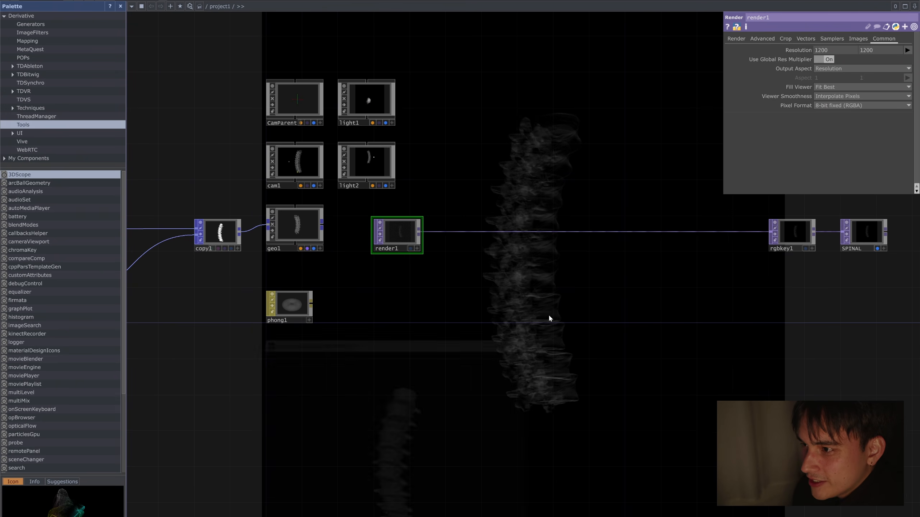
Step: Make room before rgbkey1 and insert a Lookup TOP on the wire between render1 and rgbkey1
scroll(577, 255, "up", 2)
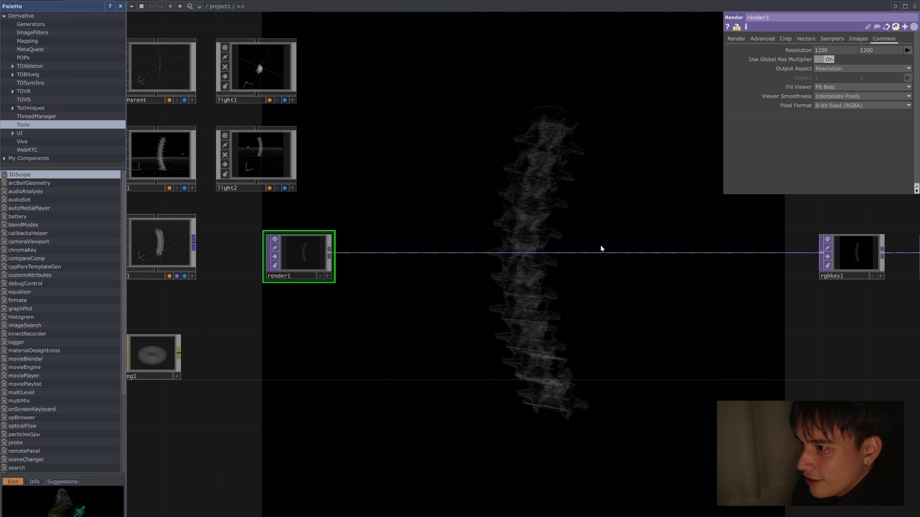
scroll(661, 326, "down", 3)
left_click(605, 304)
left_click_drag(606, 304, 740, 305)
right_click(623, 305)
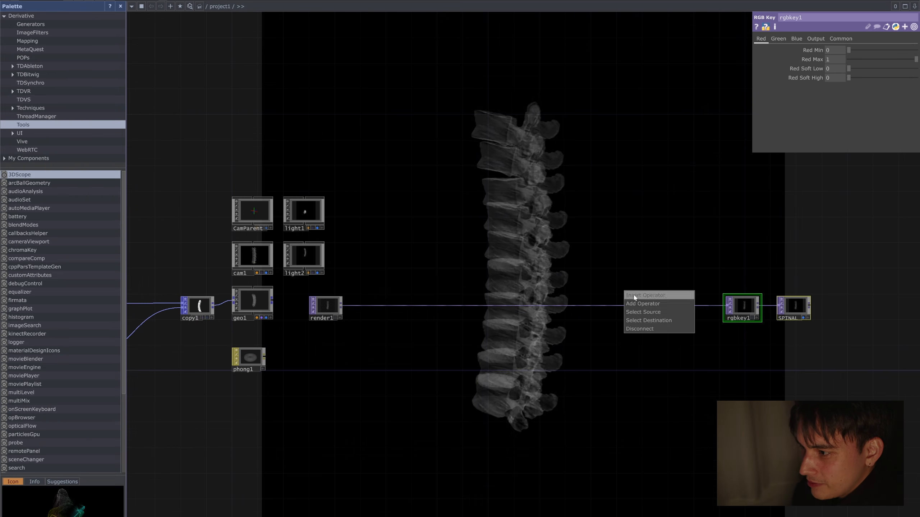
left_click(630, 308)
left_click(633, 294)
left_click_drag(633, 297, 668, 306)
Step: Add a Ramp TOP below the chain and connect it to lookup1's second input
scroll(668, 305, "up", 2)
key("Tab")
type("r")
left_click(589, 363)
left_click(580, 387)
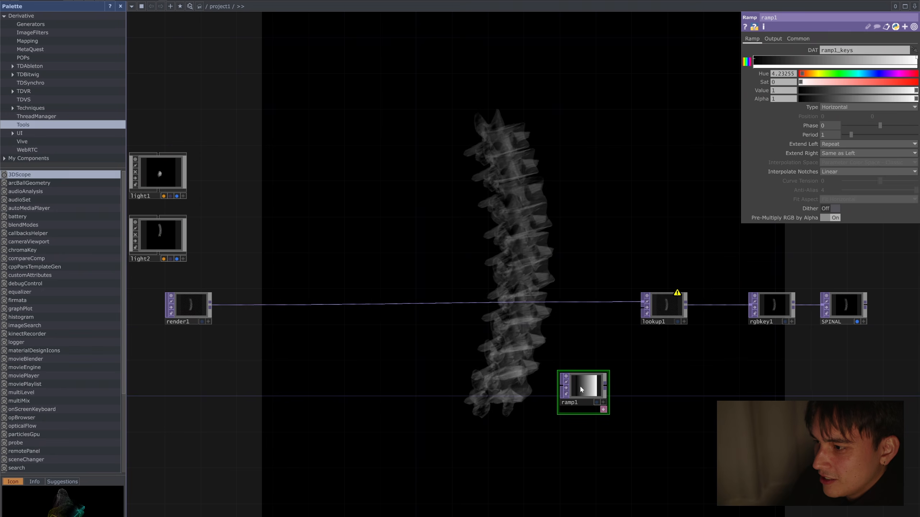
scroll(580, 386, "up", 4)
left_click_drag(596, 387, 699, 236)
left_click(714, 247)
Step: Add a teal key midway along ramp1's gradient with Hue 177, Saturation 0.957 and Value 0.55583
left_click(571, 367)
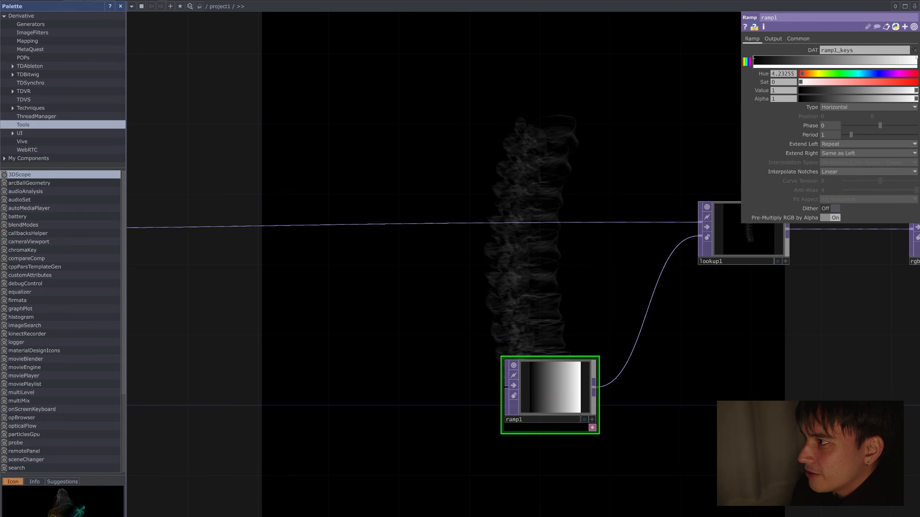
left_click(844, 62)
left_click(846, 74)
left_click_drag(860, 83, 911, 83)
left_click(859, 74)
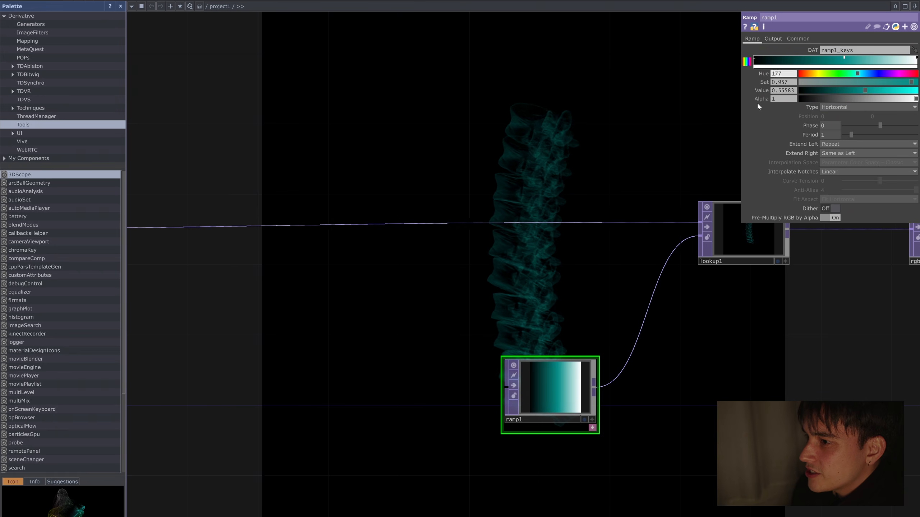
Step: Reduce cam1's Translate Z and adjust its Translate Y so the spine fills more of the square render
left_click_drag(613, 149, 571, 198)
scroll(376, 169, "down", 5)
left_click_drag(224, 154, 593, 182)
left_click(326, 193)
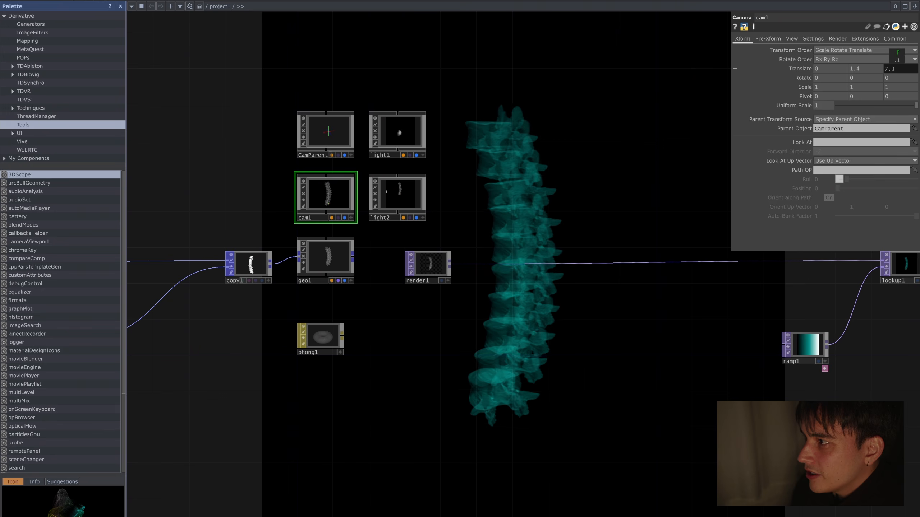
left_click_drag(896, 56, 878, 56)
left_click_drag(612, 175, 380, 189)
mouse_move(862, 69)
left_mouse_down()
mouse_move(857, 61)
mouse_move(866, 60)
left_mouse_up()
left_click_drag(455, 156, 227, 165)
Step: Add a white key near the light end of ramp1's gradient with Saturation 0 and Value 1
left_click(445, 293)
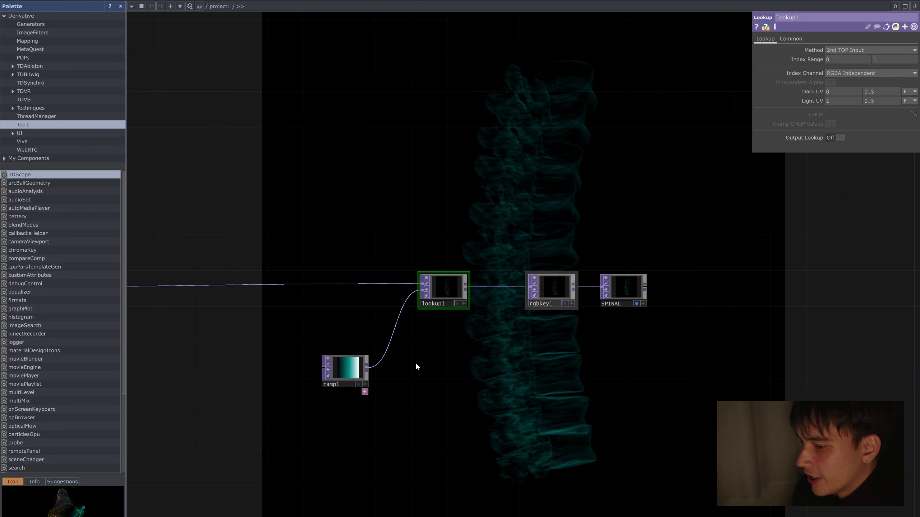
left_click(346, 370)
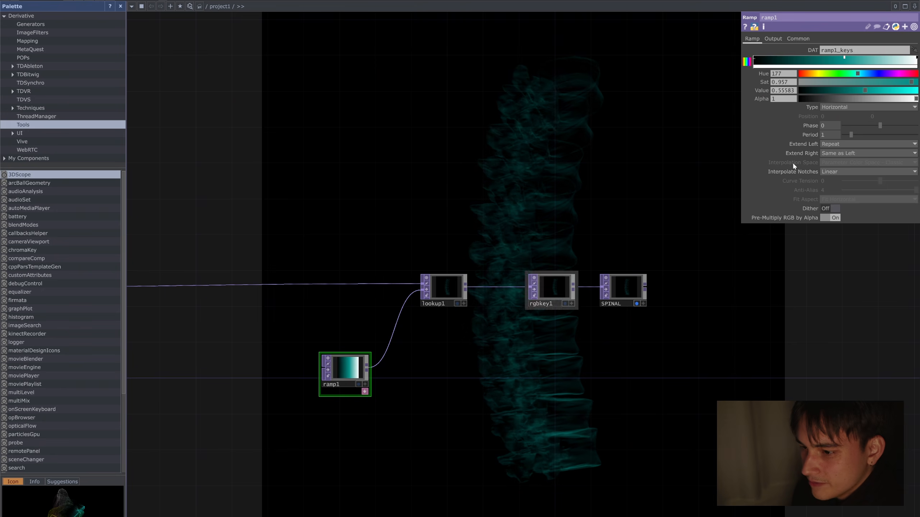
left_click(901, 60)
left_click_drag(877, 83, 799, 83)
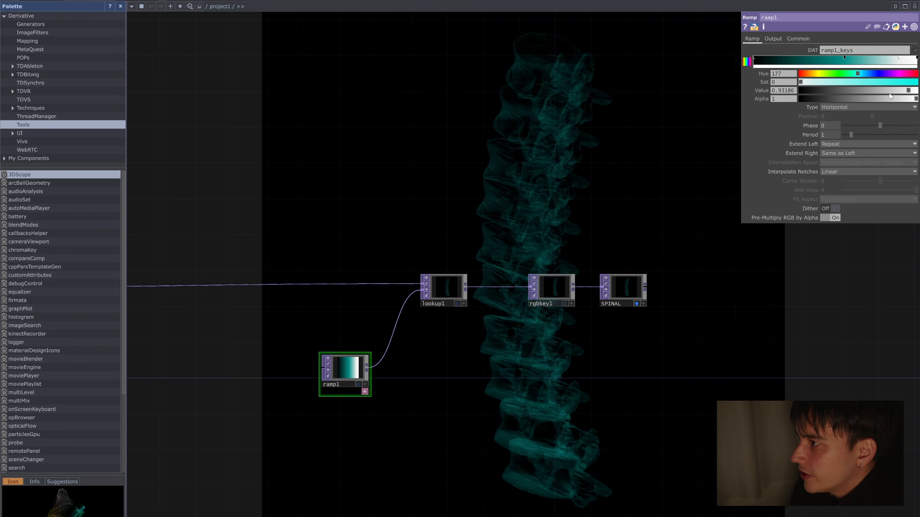
left_click_drag(908, 91, 919, 91)
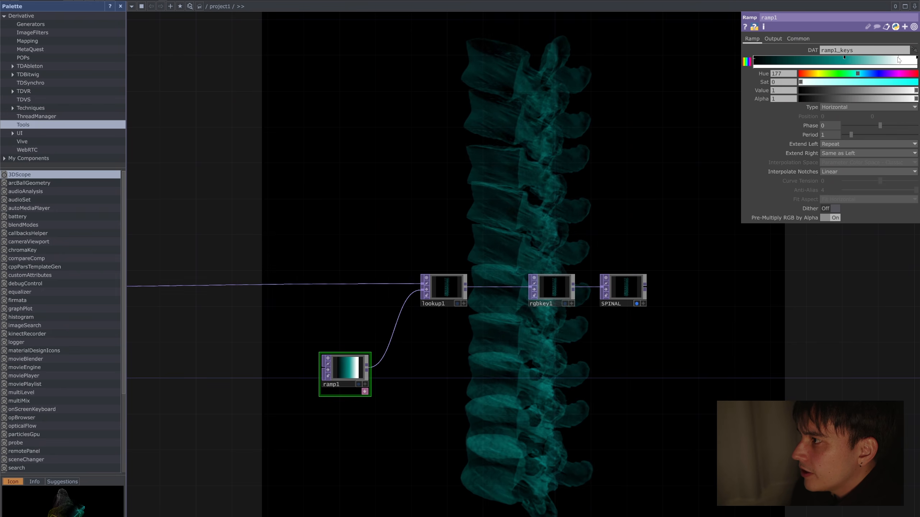
Step: Add a black key with Saturation 0 and Value 0 close to the dark start of ramp1's gradient
left_click(764, 60)
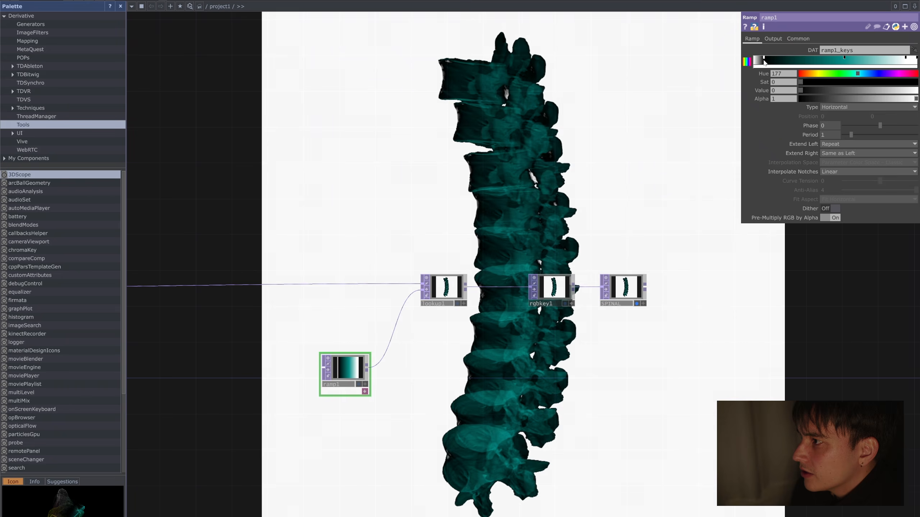
left_click_drag(749, 59, 744, 58)
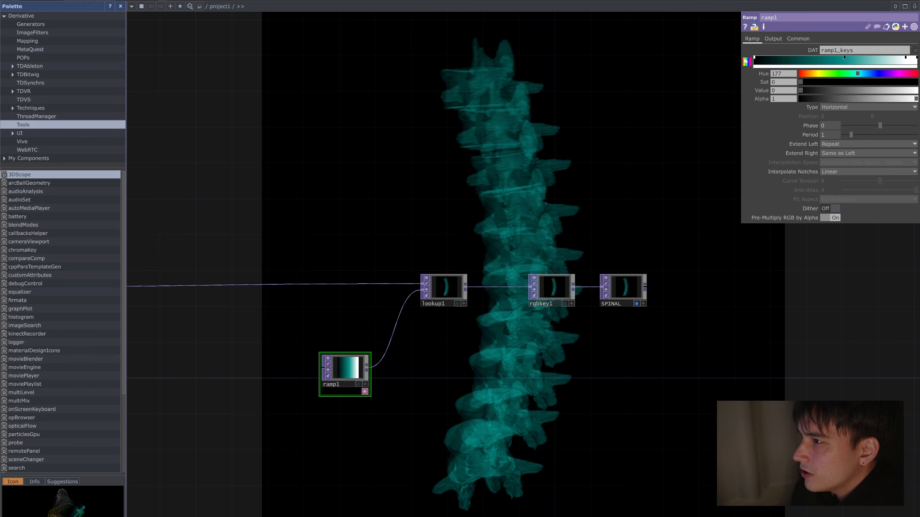
left_click(768, 61)
left_click_drag(812, 91, 797, 90)
left_click_drag(768, 59, 761, 58)
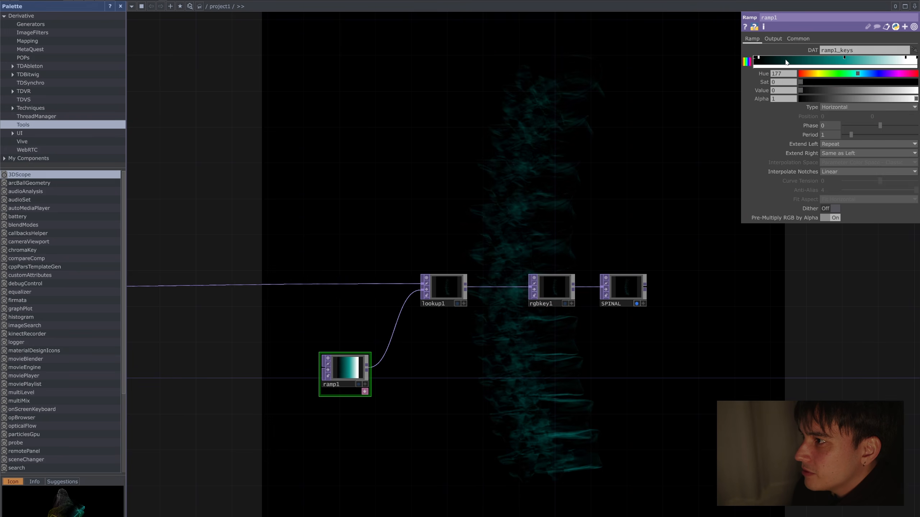
Step: Add a muted dark teal key between the black and teal keys of ramp1, with Saturation 0.518 and Value 0.257
left_click(803, 61)
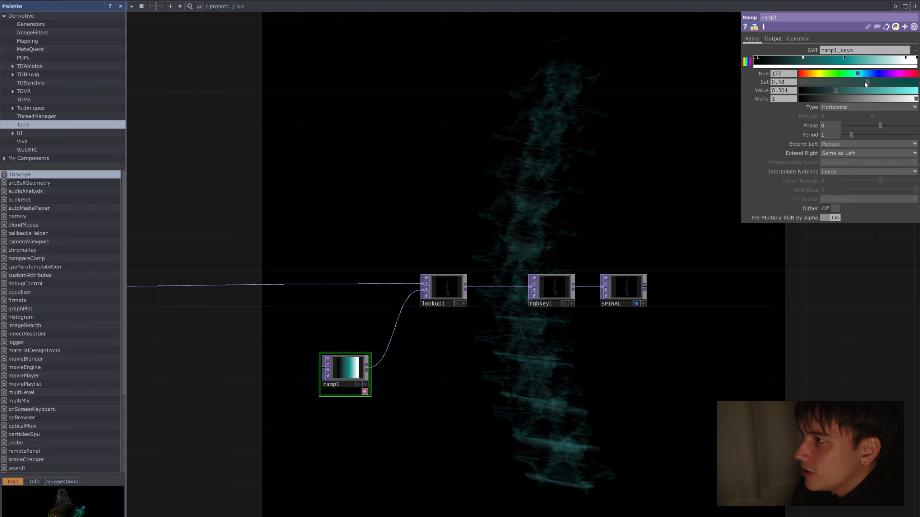
left_click_drag(835, 90, 861, 82)
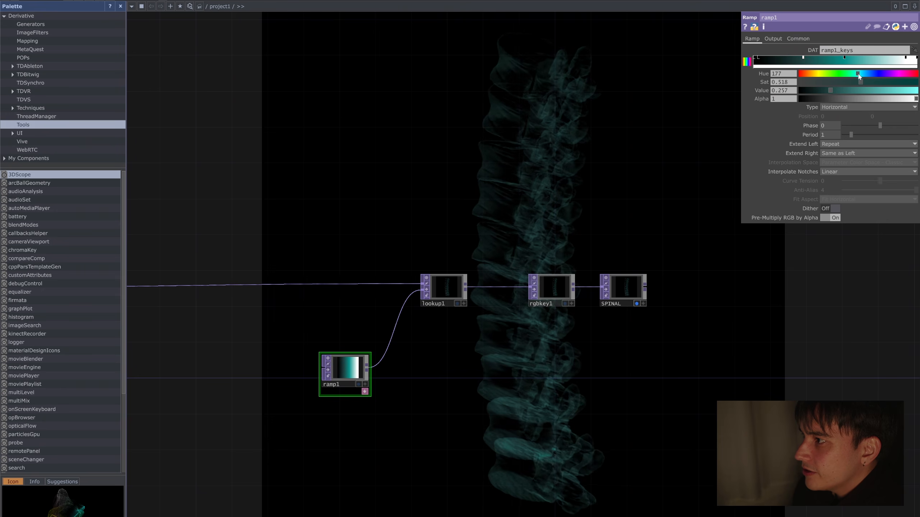
Step: Add a bright lime key between ramp1's middle teal key and its white end, with Hue 77, Saturation 0.993 and Value 1
left_click(844, 62)
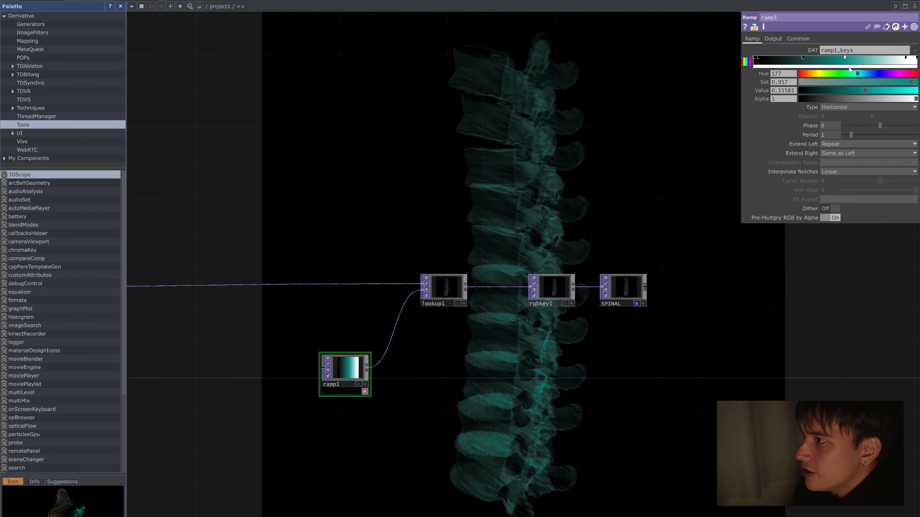
left_click(883, 57)
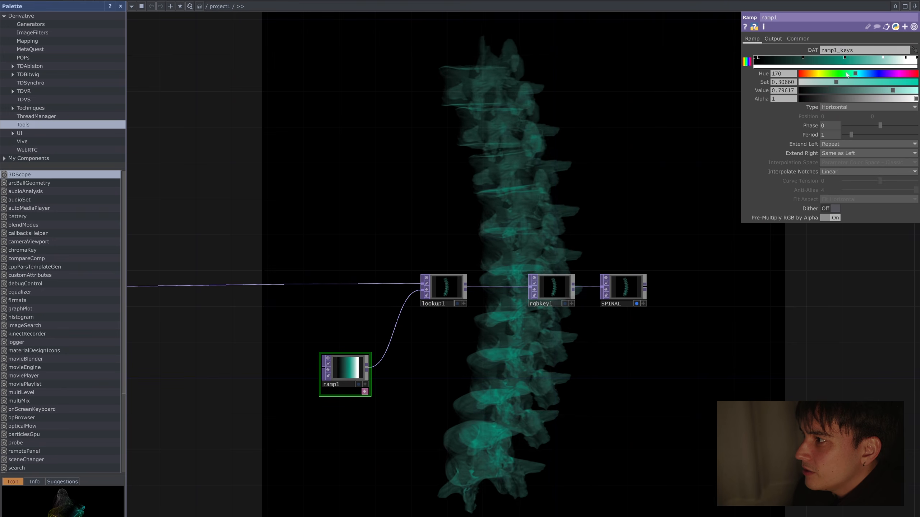
left_click_drag(837, 82, 916, 91)
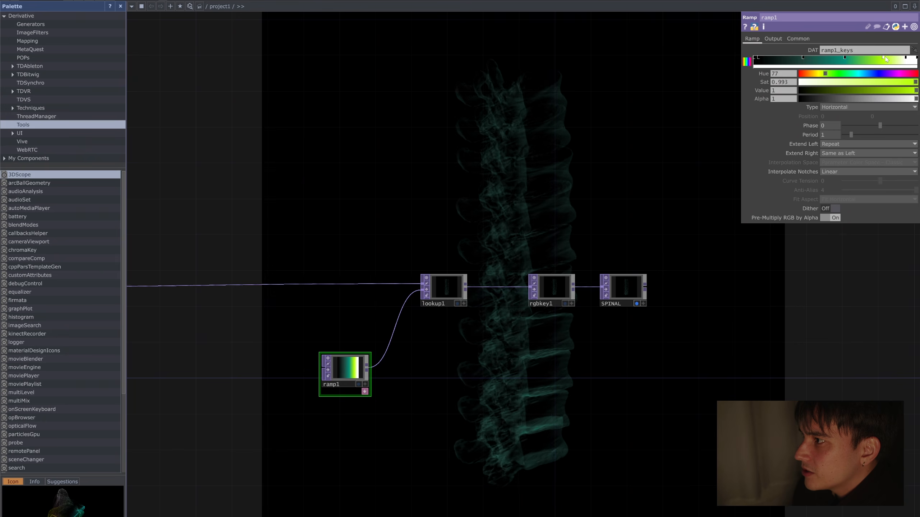
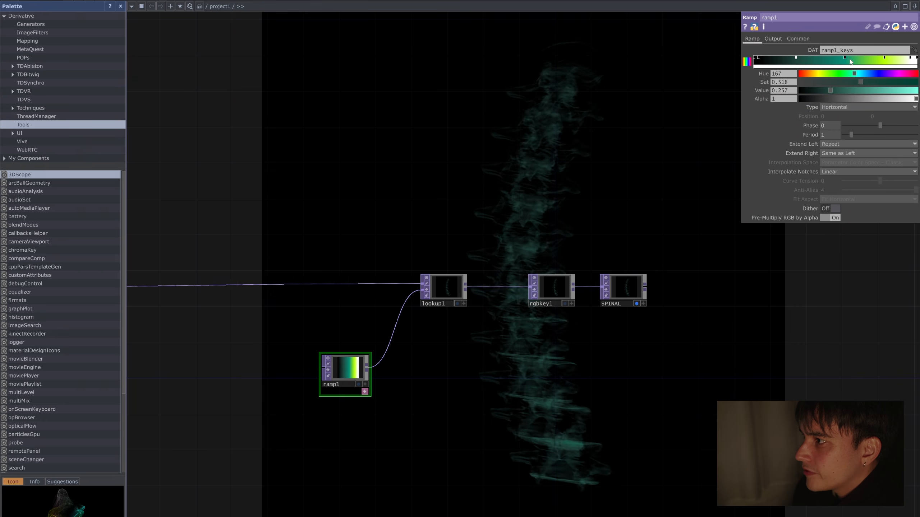
Step: Raise the Value of ramp1's middle teal key to 0.933
left_click(849, 67)
left_click_drag(865, 91, 909, 91)
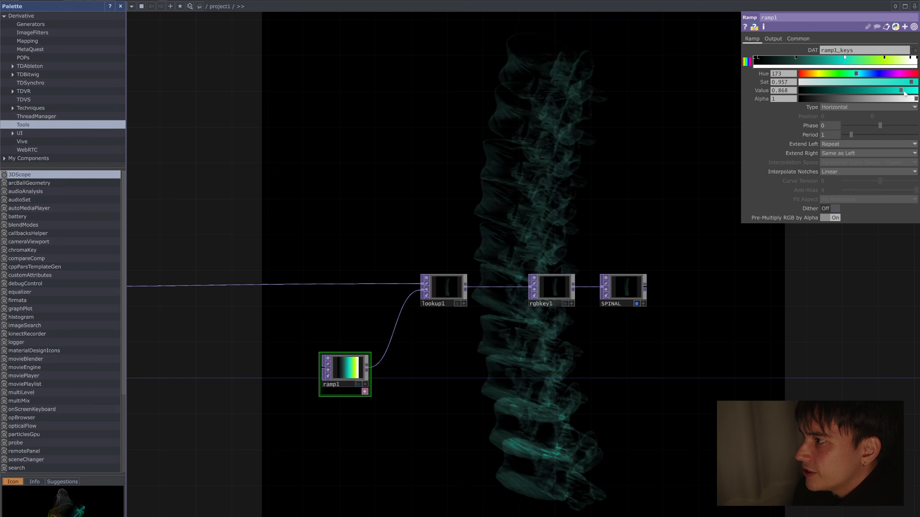
scroll(618, 196, "down", 2)
scroll(612, 209, "up", 2)
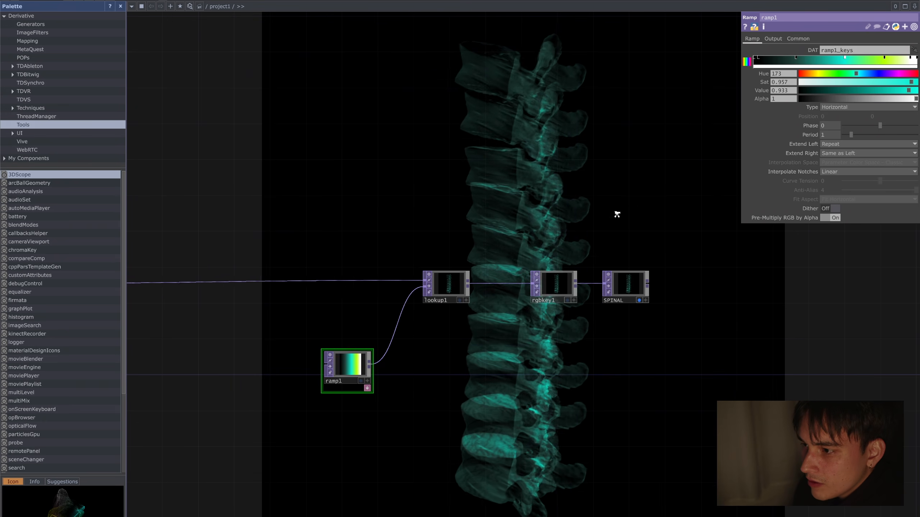
Step: Move rgbkey1 and SPINAL away from lookup1 to open a gap on the wire between lookup1 and rgbkey1
scroll(616, 214, "down", 2)
left_click(632, 258)
left_click_drag(664, 217, 628, 243)
right_click_drag(650, 270, 533, 313)
left_click_drag(540, 292, 654, 293)
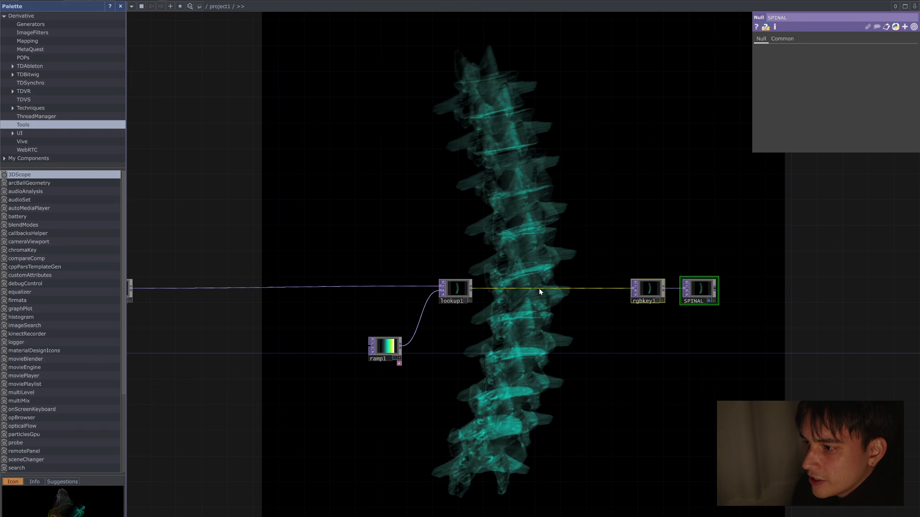
Step: Insert a Bloom TOP on the wire between lookup1 and rgbkey1 and align it with the chain
right_click(539, 288)
left_click(559, 279)
type("bloom")
key("Return")
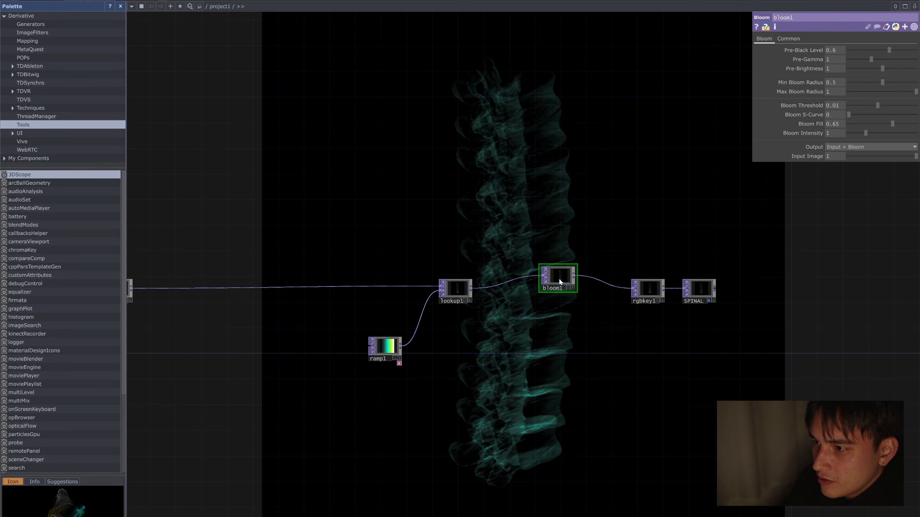
left_click_drag(560, 279, 550, 292)
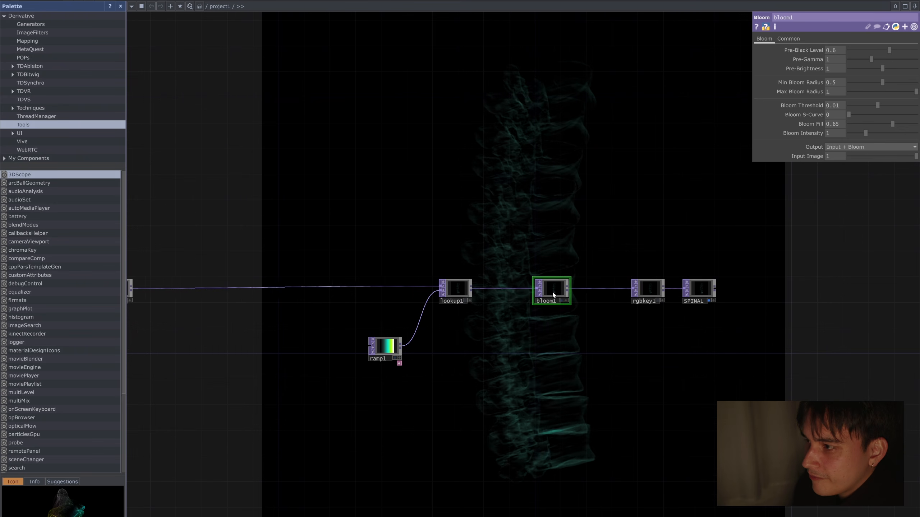
Step: Add the feedback component from the palette's ImageFilters to the network, above the wire between lookup1 and bloom1
left_click_drag(362, 236, 467, 232)
left_click_drag(299, 236, 369, 228)
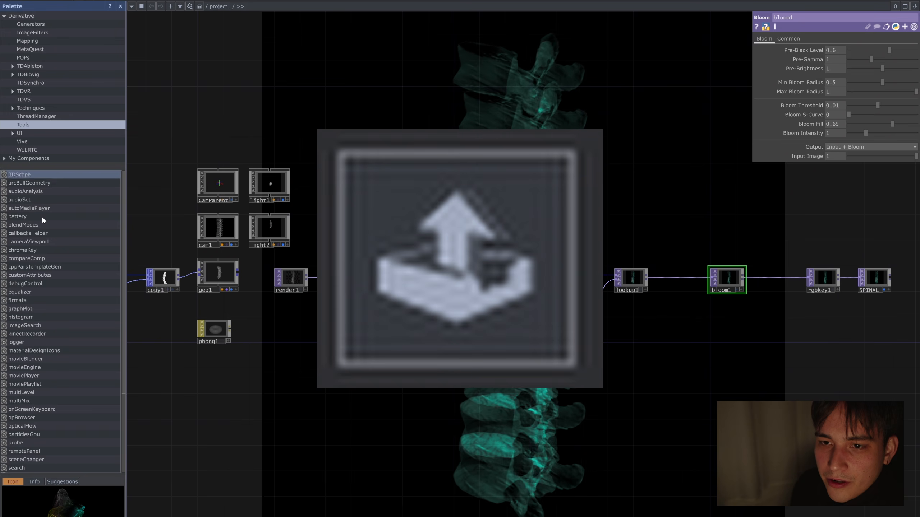
left_click(32, 32)
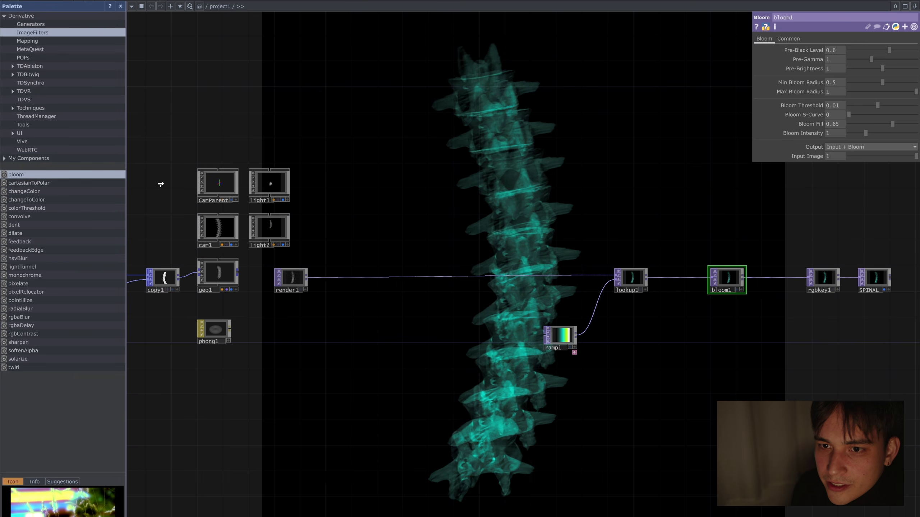
left_click(22, 241)
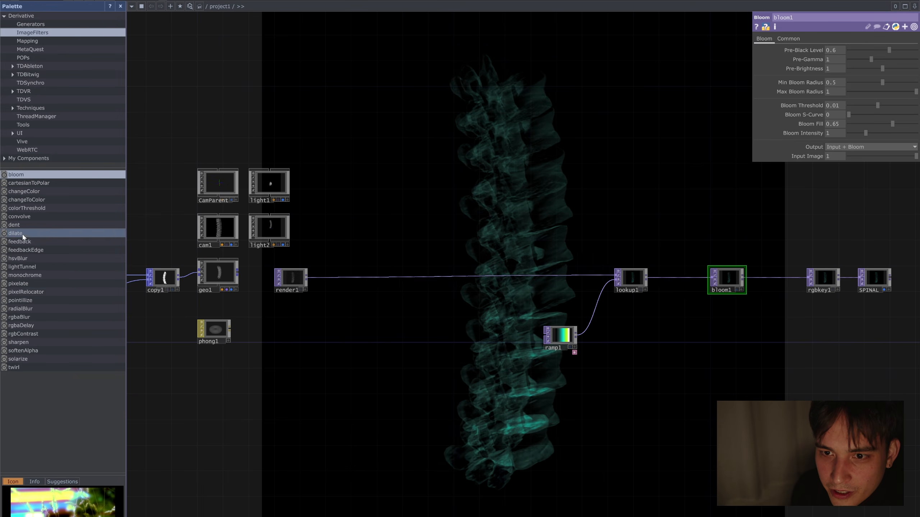
left_click(688, 248)
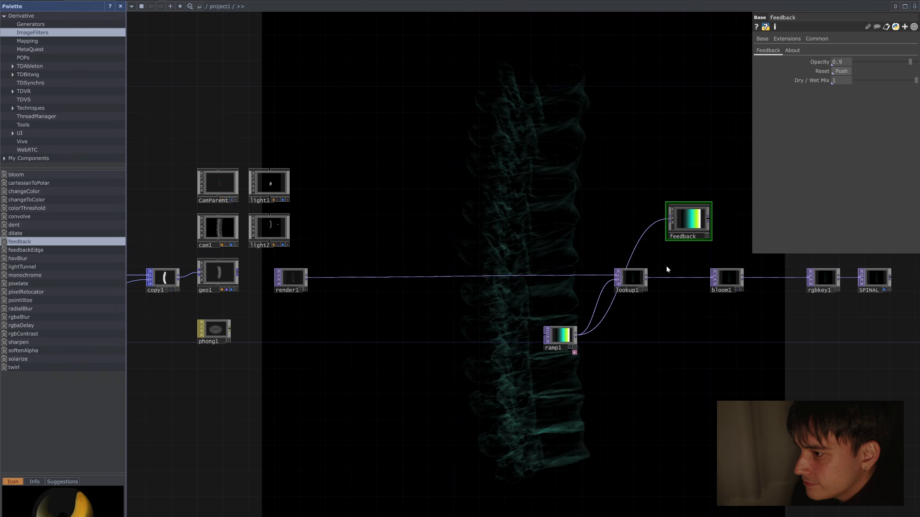
Step: Wire lookup1 through the feedback component into bloom1, shifting lookup1 and ramp1 aside and aligning feedback between them
scroll(676, 264, "up", 5)
left_click_drag(540, 260, 329, 269)
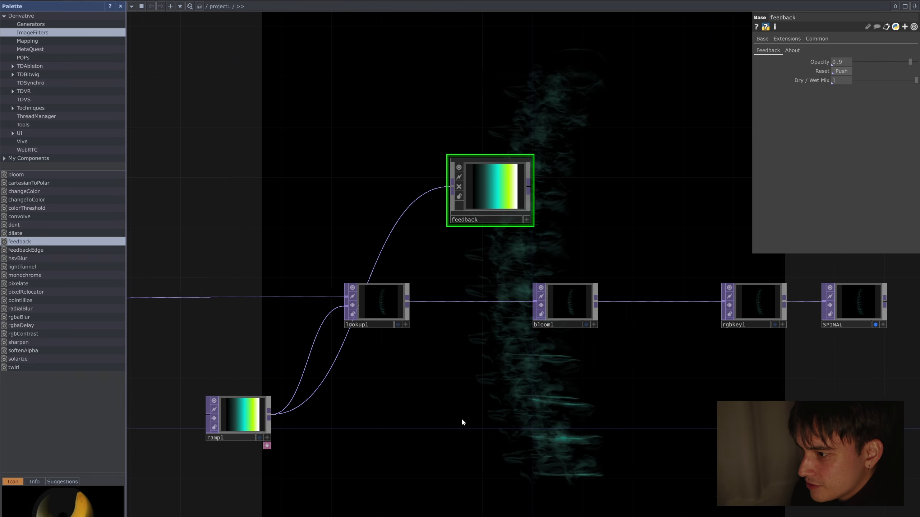
right_click_drag(205, 318, 202, 315)
left_click_drag(359, 300, 448, 187)
left_click_drag(452, 206, 397, 248)
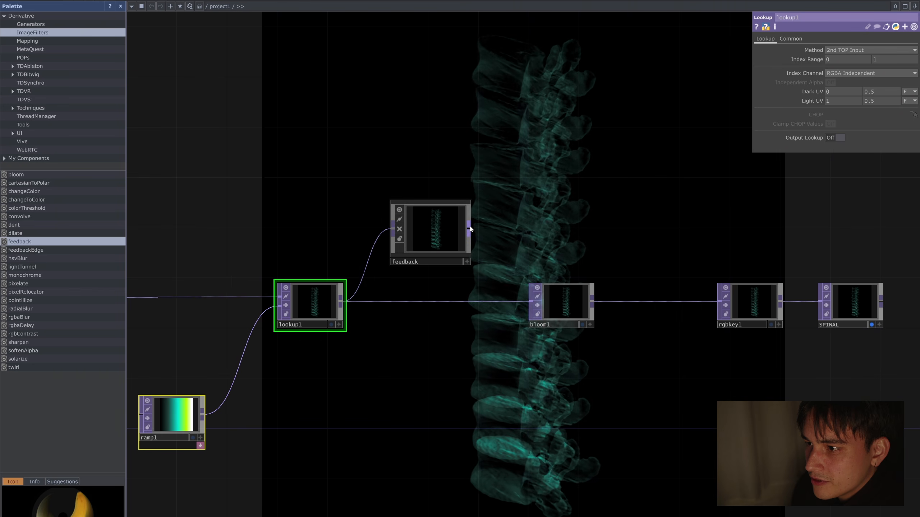
left_click_drag(470, 229, 530, 302)
left_click_drag(435, 230, 448, 306)
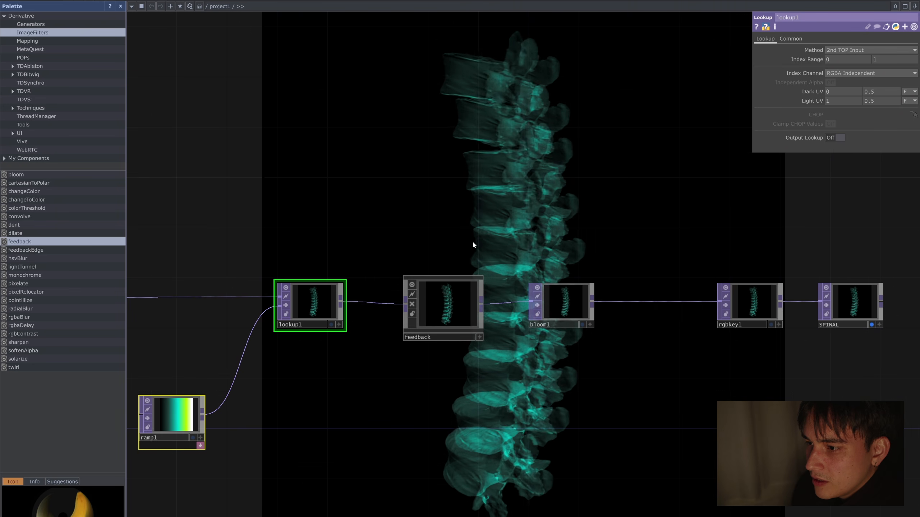
Step: Add the radialBlur component from the palette's ImageFilters to the network, next to render1
scroll(472, 241, "down", 3)
left_click_drag(529, 212, 624, 216)
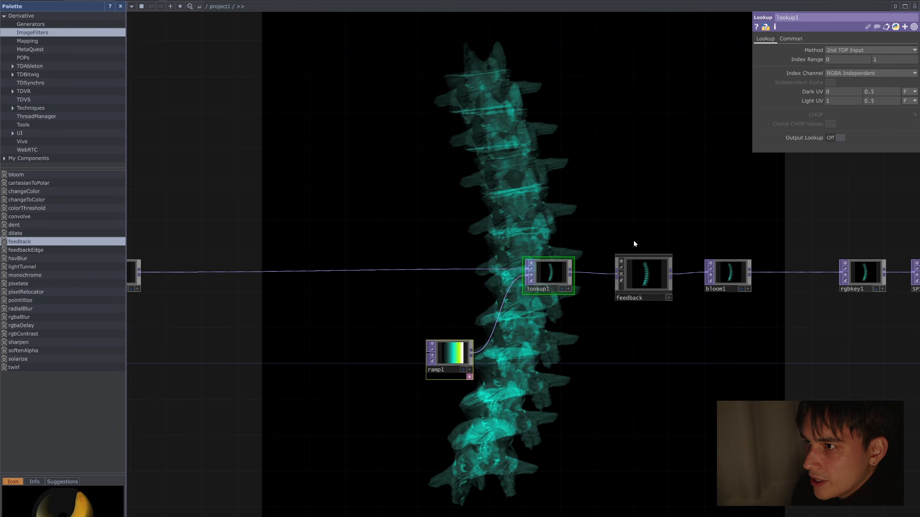
scroll(612, 339, "up", 3)
scroll(610, 341, "down", 5)
left_click_drag(613, 375, 674, 365)
scroll(674, 366, "down", 3)
scroll(547, 340, "up", 5)
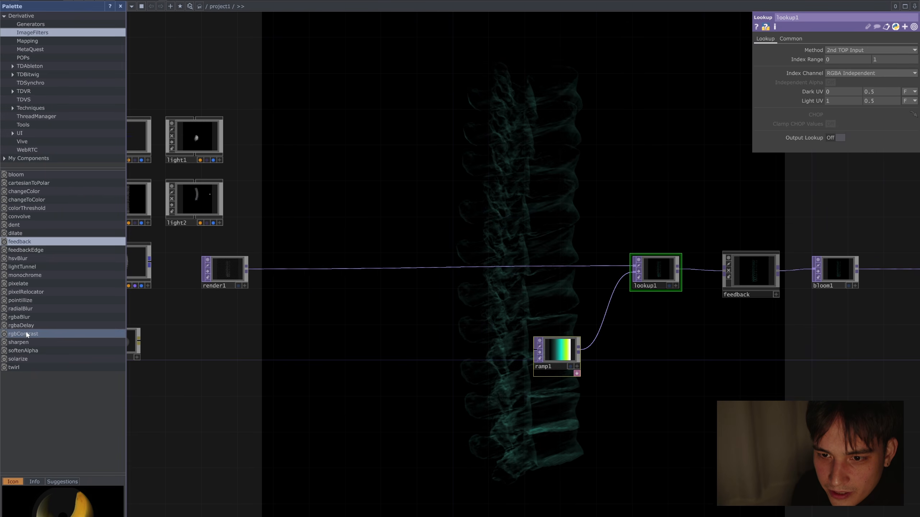
left_click_drag(27, 311, 291, 243)
scroll(291, 243, "up", 3)
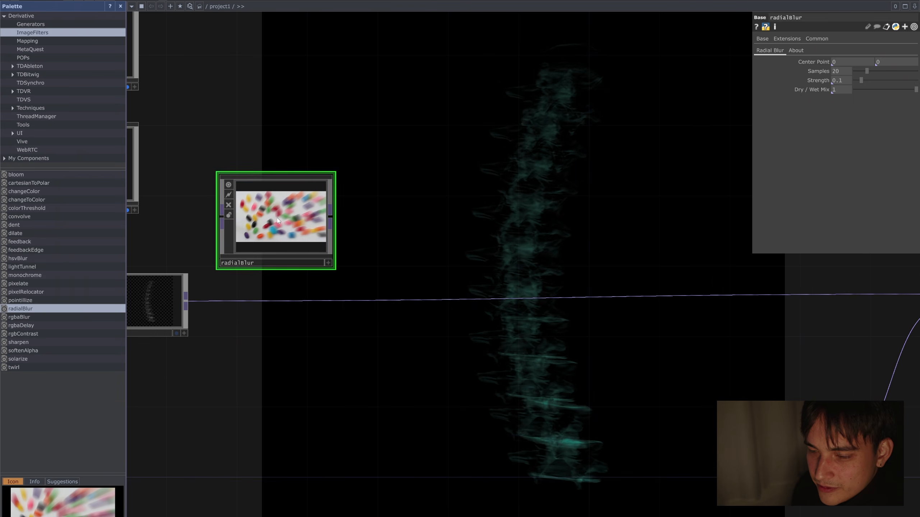
Step: Wire radialBlur into the connection between render1 and lookup1 and align it with the chain
left_click(187, 302)
left_click(256, 217)
left_click(365, 216)
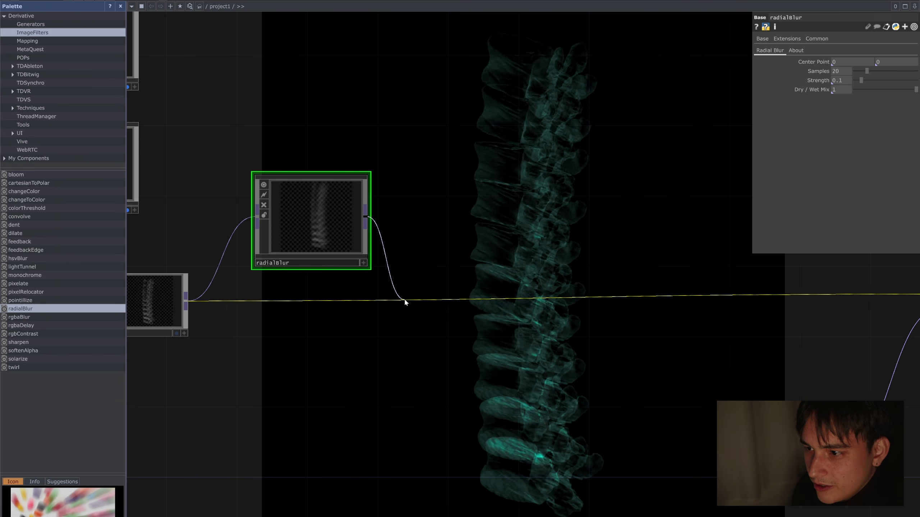
left_click(405, 302)
left_click_drag(290, 214, 306, 304)
Step: Set radialBlur's Strength to 0.456 and its Center Point to 0.5, 0.5
scroll(339, 304, "up", 2)
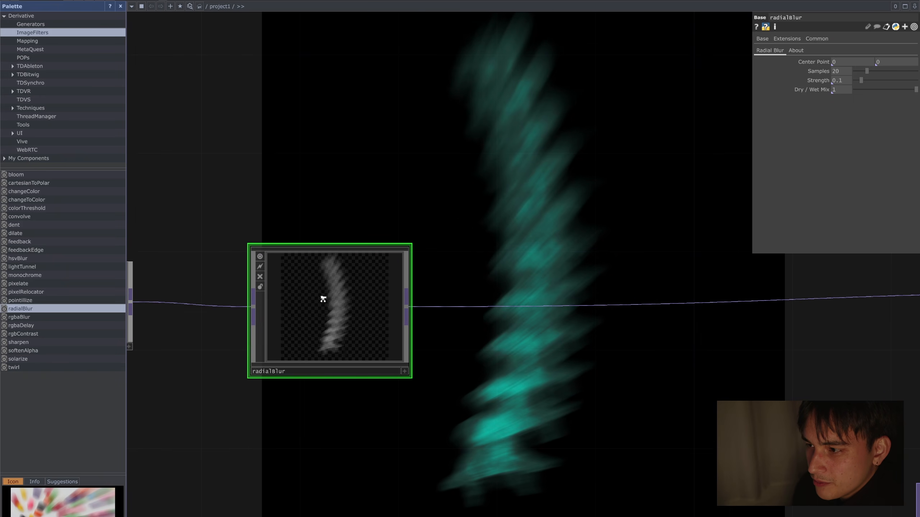
scroll(323, 299, "up", 2)
left_click_drag(859, 82, 899, 82)
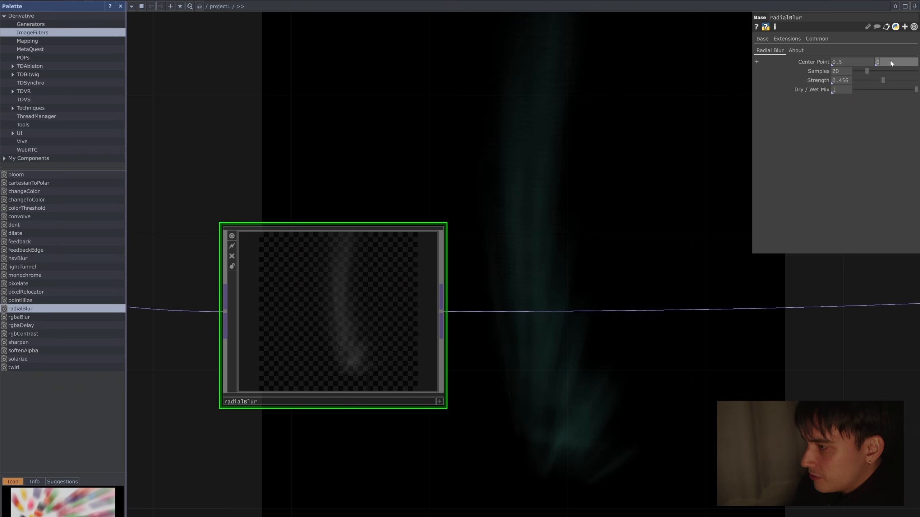
type(".5")
key("Return")
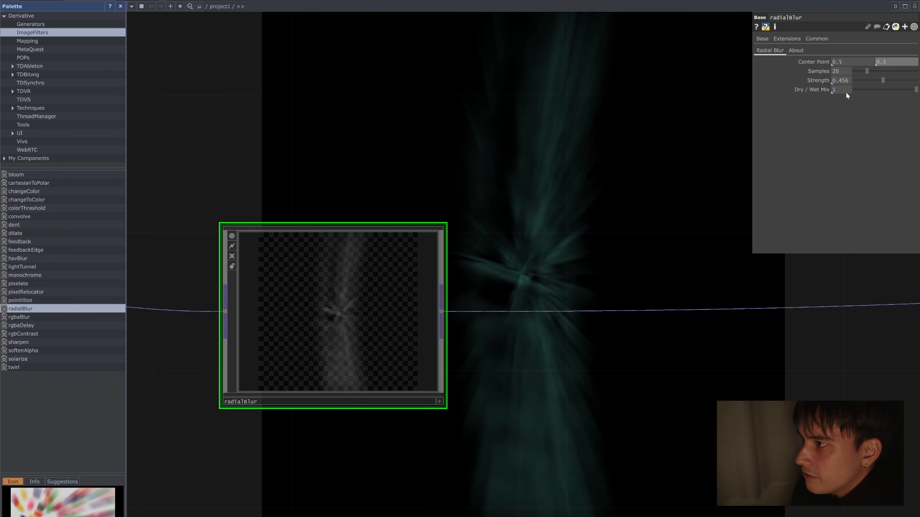
Step: Reduce radialBlur's Strength to 0.06
mouse_move(870, 81)
left_mouse_down()
mouse_move(852, 77)
mouse_move(858, 81)
left_mouse_up()
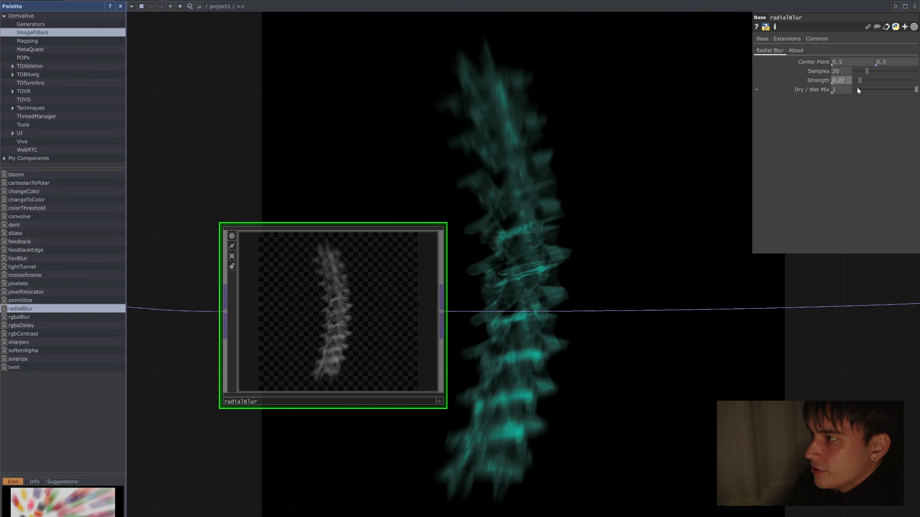
type("5")
key("Return")
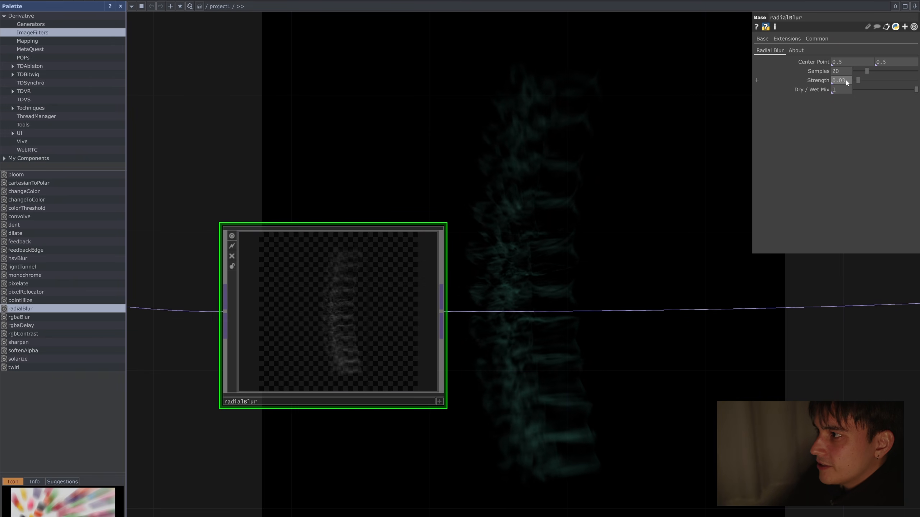
scroll(627, 207, "down", 6)
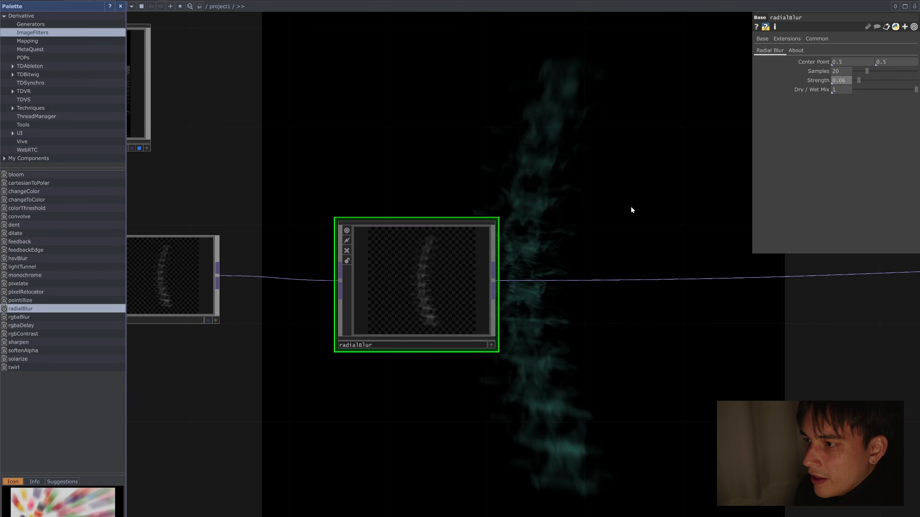
Step: Duplicate light1 and light2 and place the copies in a column beside the originals
left_click_drag(641, 183, 476, 191)
left_click_drag(561, 195, 647, 215)
key("h")
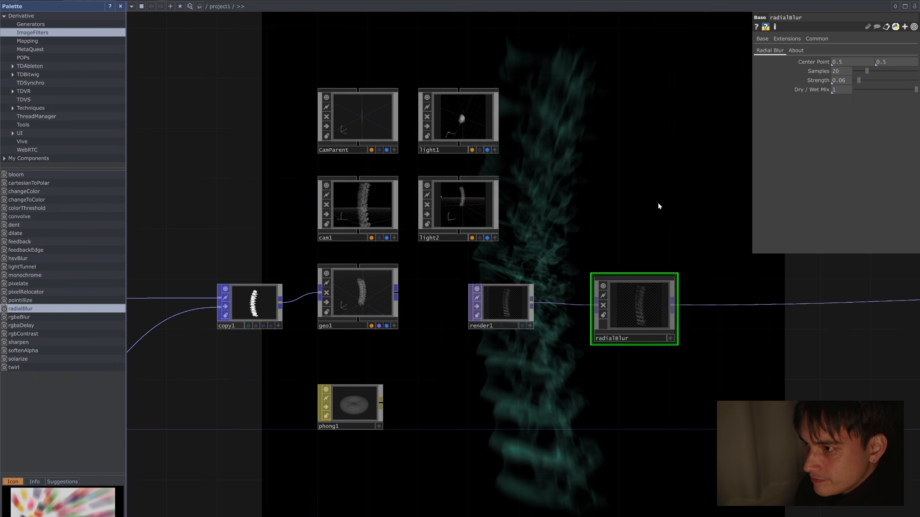
right_click_drag(490, 134, 491, 135)
left_click_drag(626, 224, 528, 253)
right_click_drag(514, 254, 421, 153)
key("ctrl+c")
key("ctrl+v")
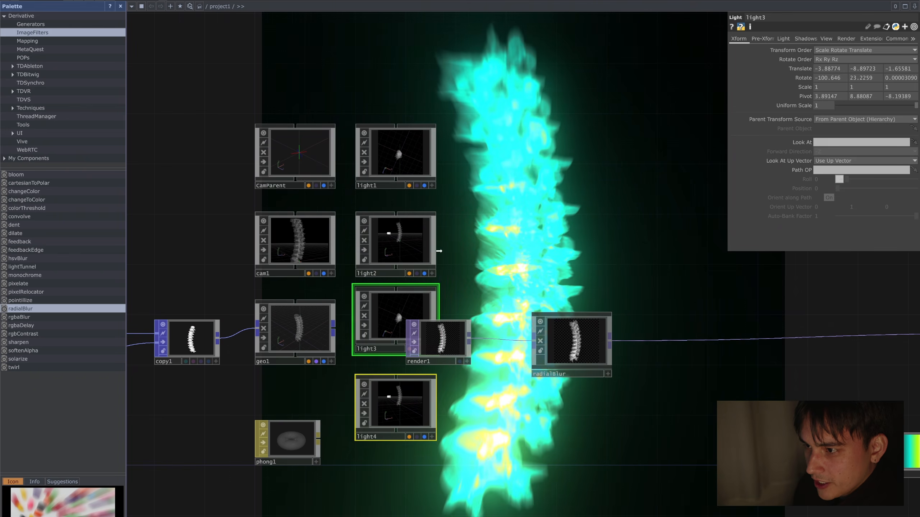
left_click_drag(432, 315, 533, 153)
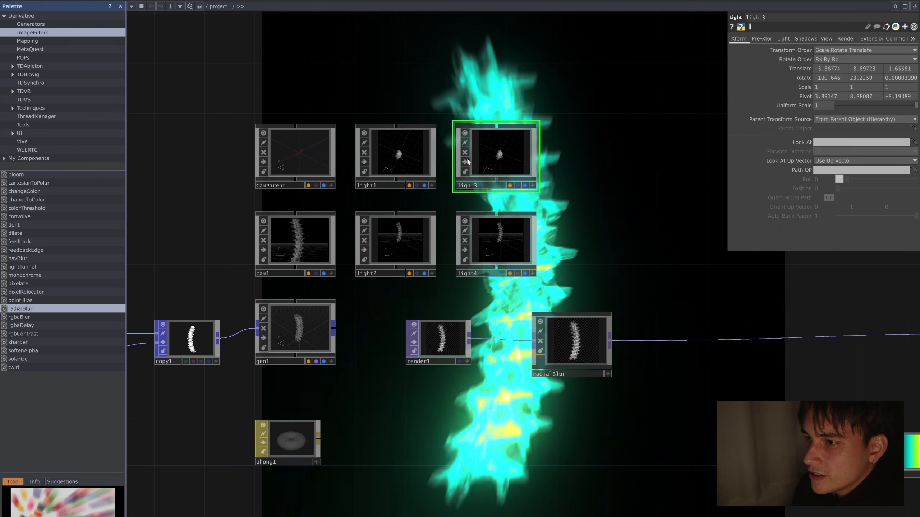
Step: Reposition light4 around the spine to about -4.75, 2.27, -4.23 and readjust light2's angle
scroll(407, 161, "up", 5)
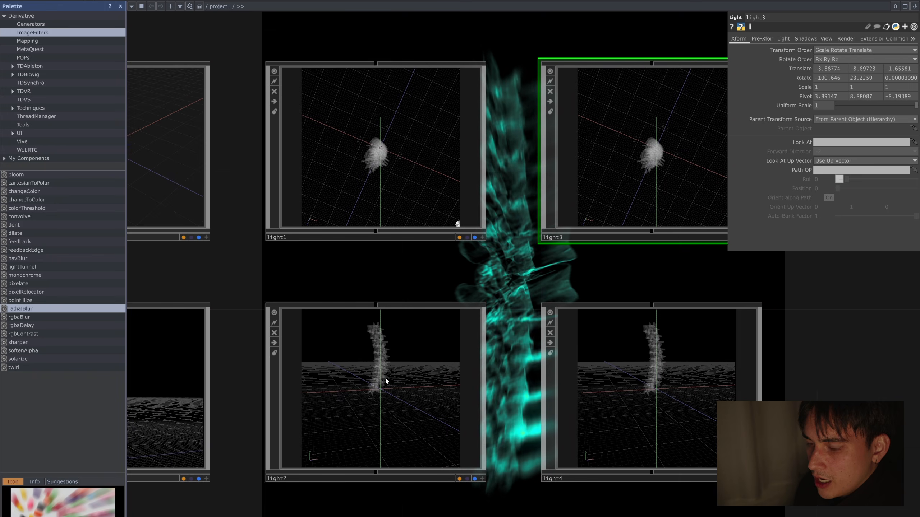
left_click_drag(788, 365, 559, 272)
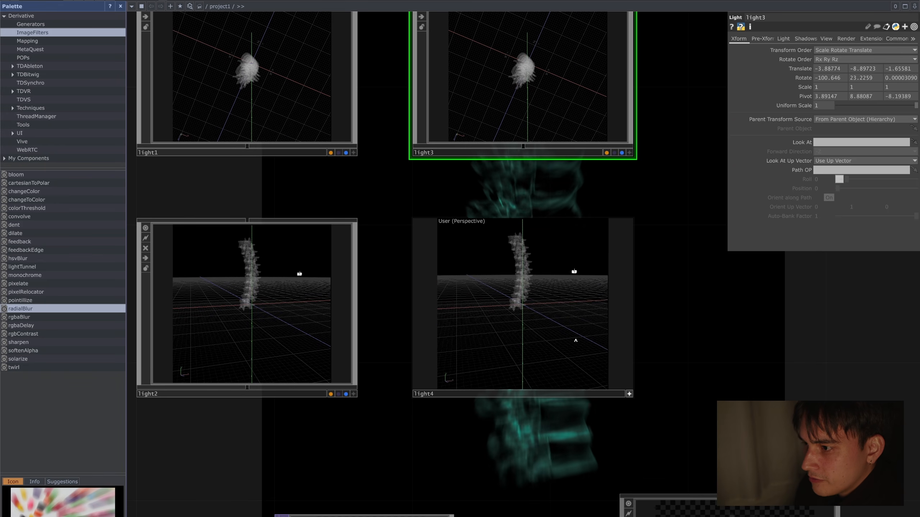
left_click_drag(487, 315, 472, 274)
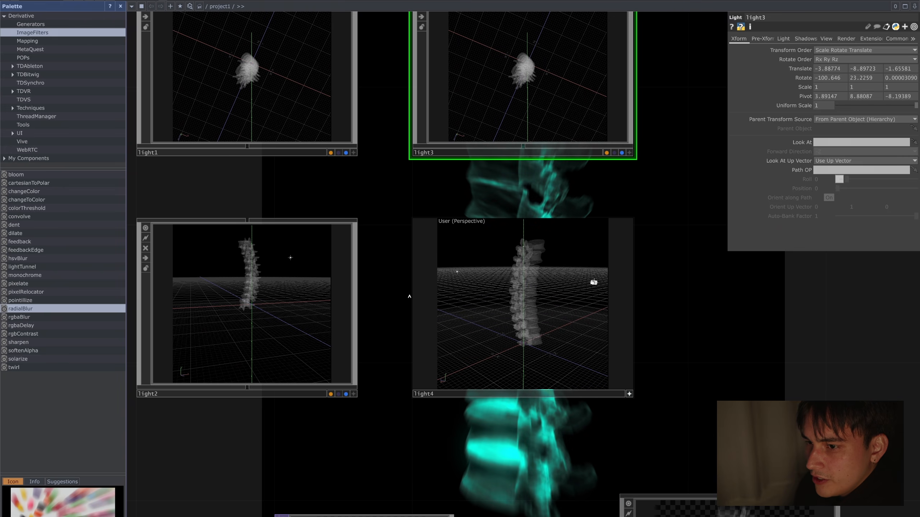
left_click(354, 394)
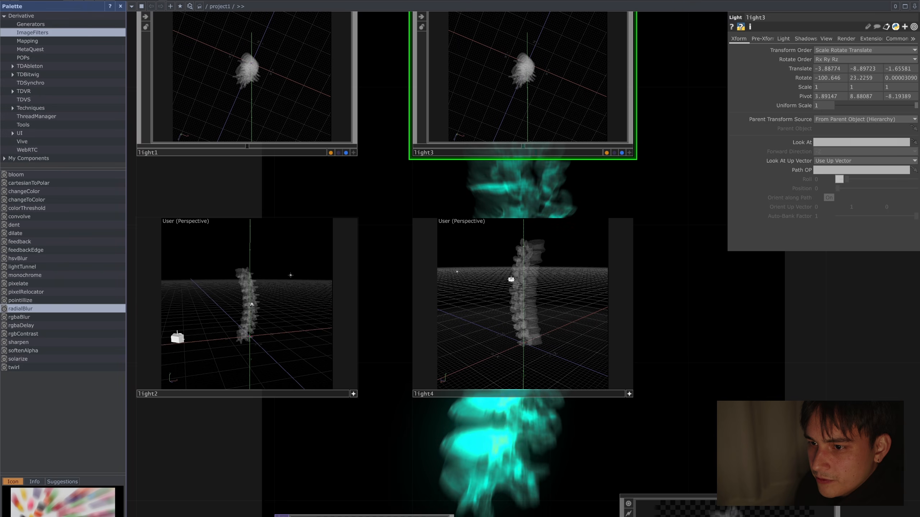
Step: Reposition light3 around the spine to about 5.24, 8.24, 1.23, with rotation about 81.6, -32.2, 0
left_click_drag(658, 193, 657, 267)
left_click(532, 157)
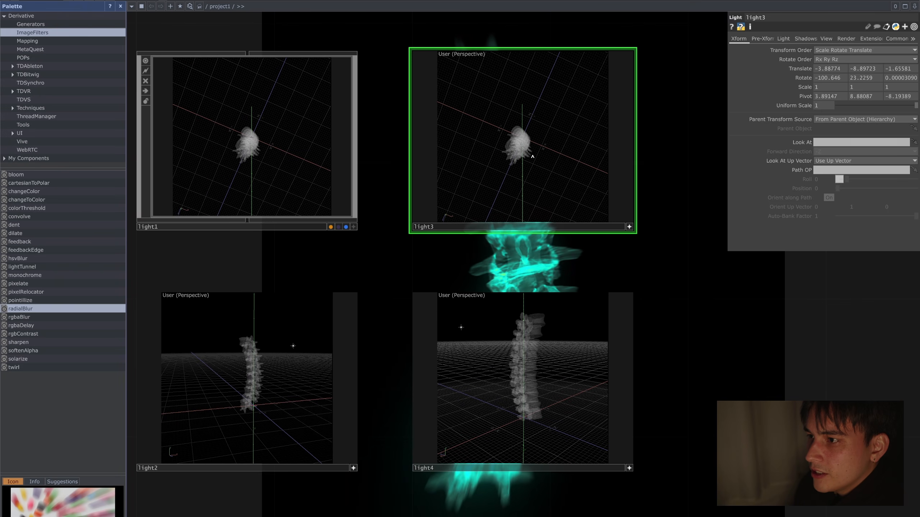
left_click_drag(516, 133, 560, 142)
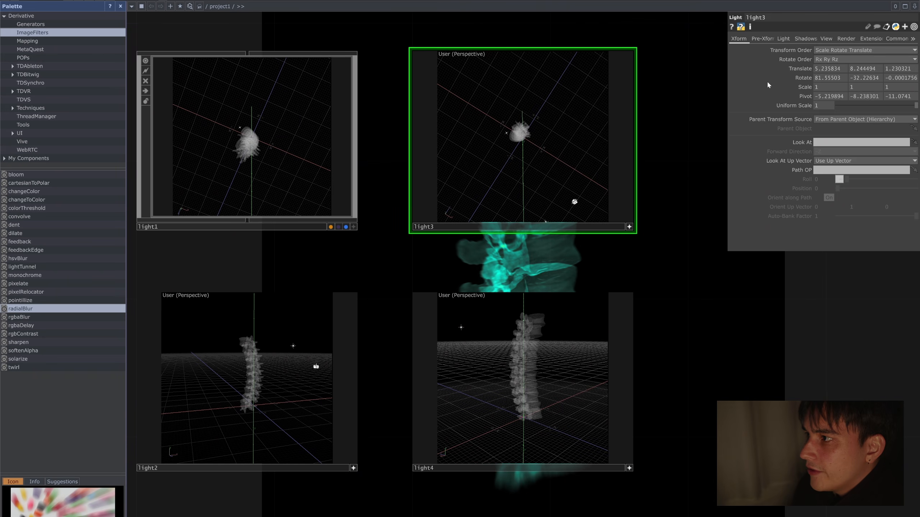
Step: Set the Dimmer to 0.697 on light3 and 0.867 on light4
left_click(782, 39)
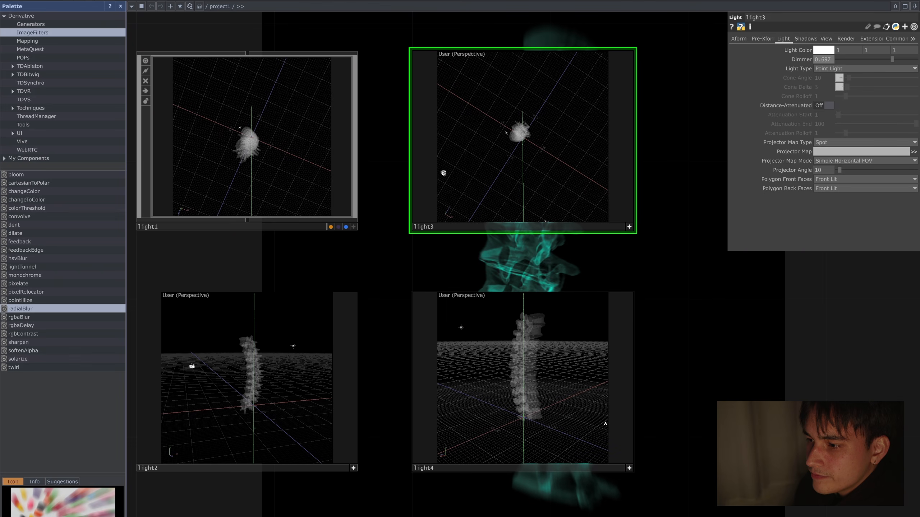
left_click(629, 468)
left_click(630, 422)
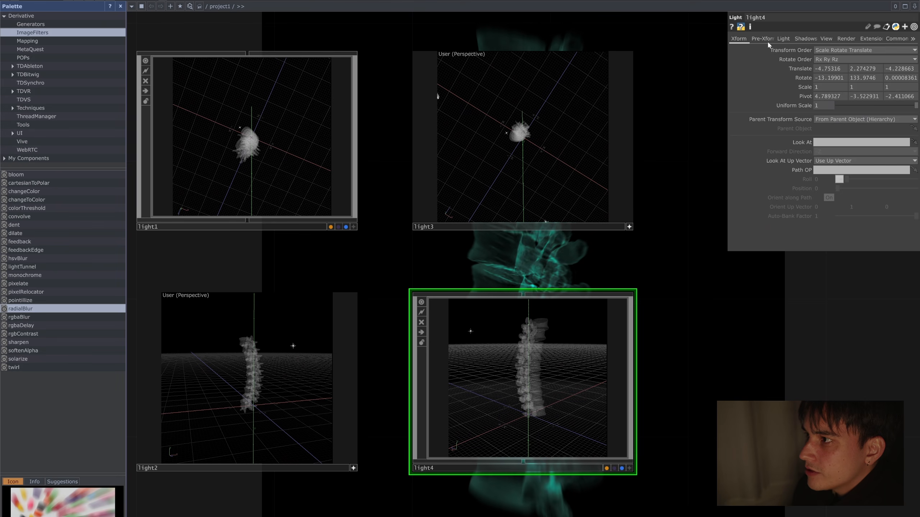
left_click(786, 41)
left_click_drag(902, 59, 905, 57)
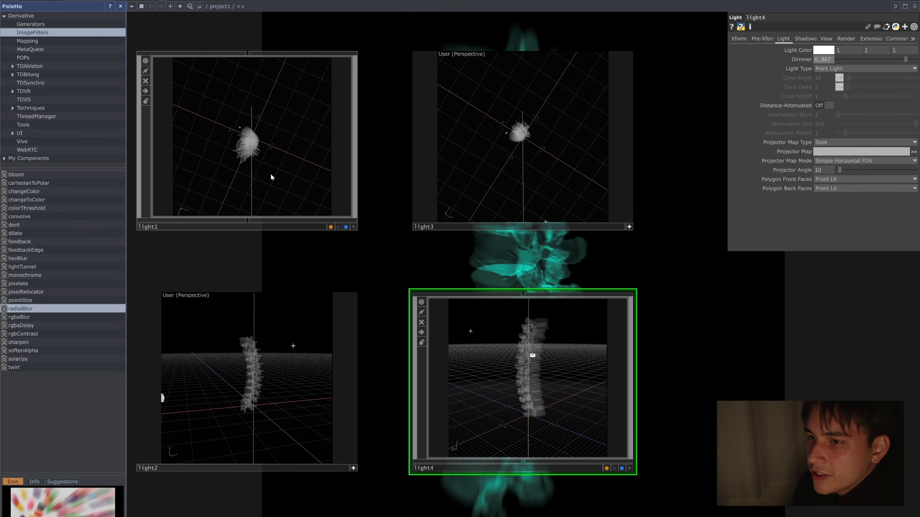
Step: Insert a Composite TOP on the wire between radialBlur and lookup1
left_click(354, 171)
scroll(475, 352, "down", 5)
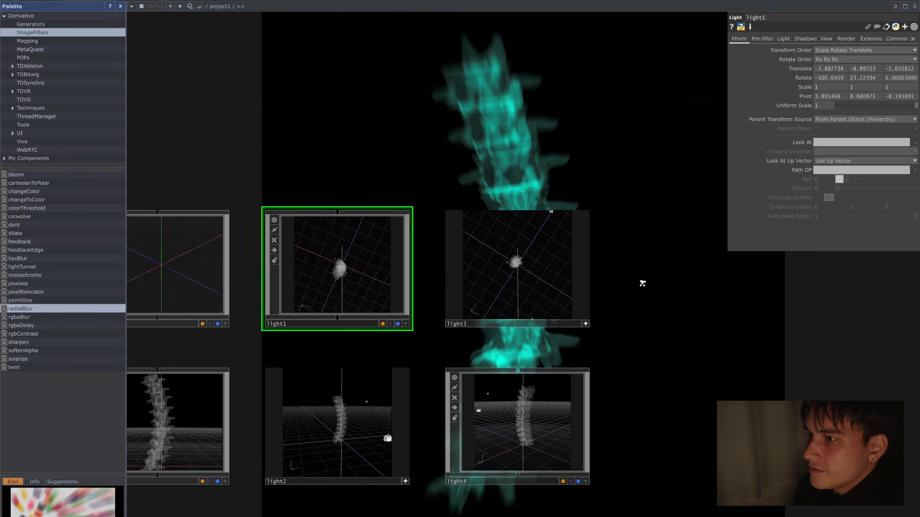
left_click_drag(487, 221, 289, 175)
left_click_drag(580, 257, 509, 136)
mouse_move(589, 189)
left_mouse_down()
mouse_move(543, 171)
mouse_move(580, 174)
left_mouse_up()
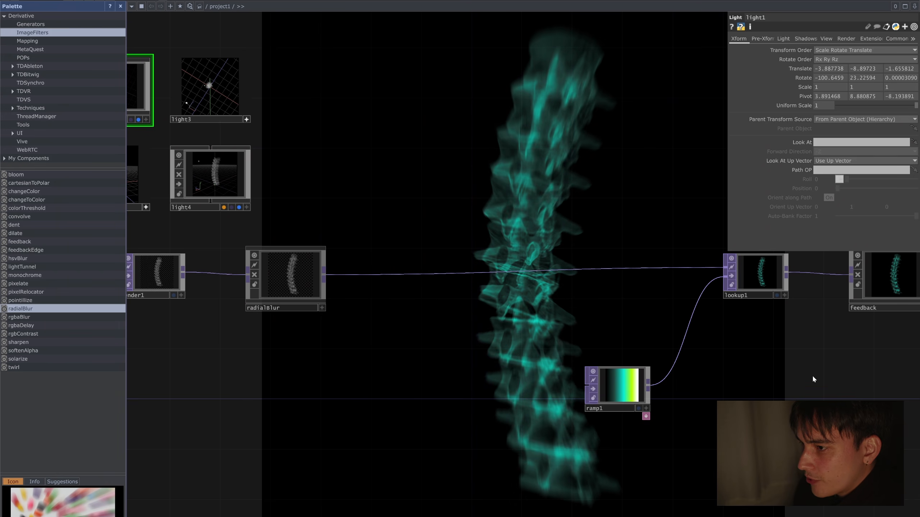
key("h")
scroll(580, 301, "up", 3)
right_click(572, 306)
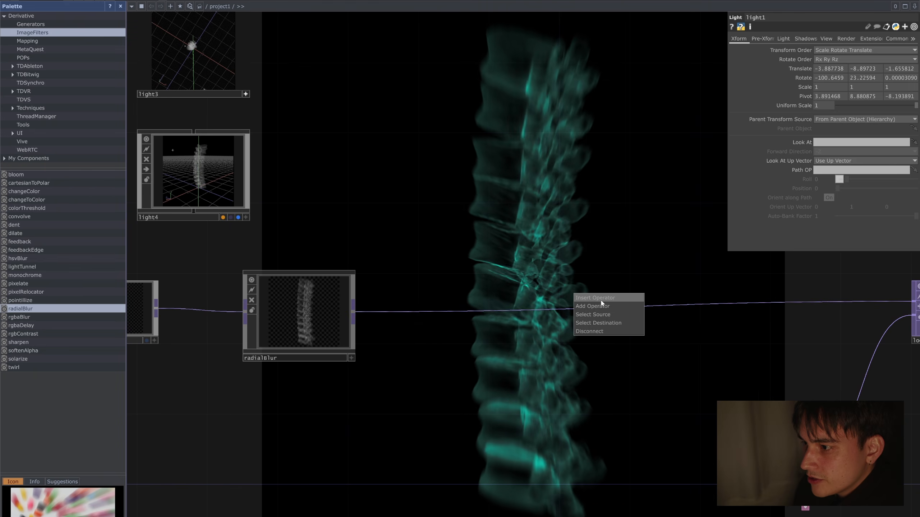
left_click(602, 299)
type("comp")
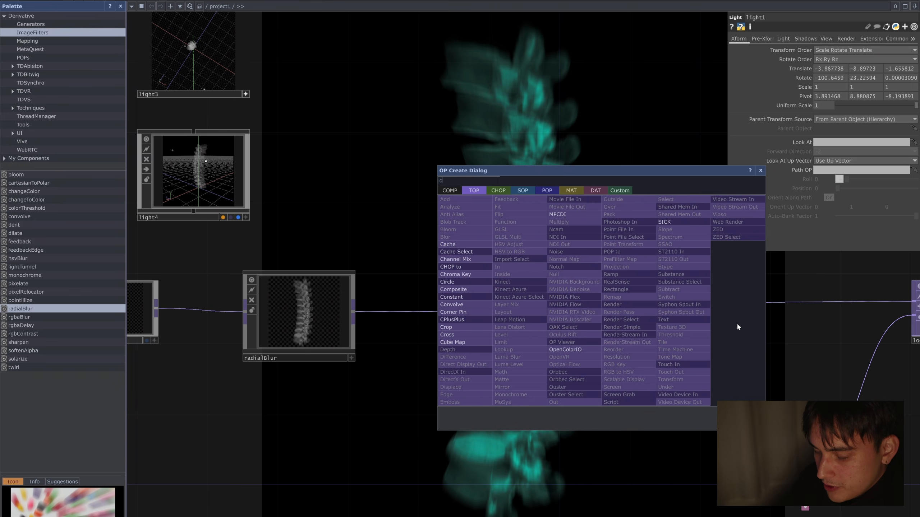
key("Return")
left_click(736, 323)
left_click_drag(736, 322, 606, 308)
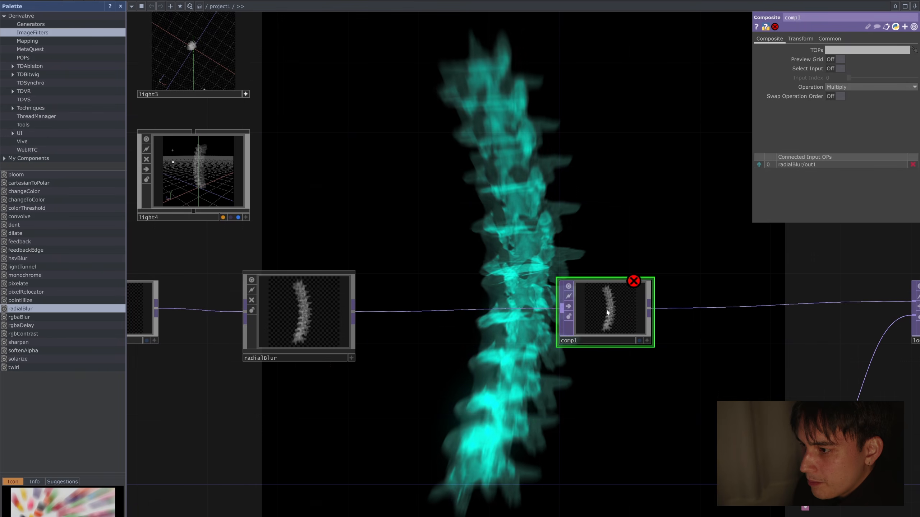
Step: Add a Noise TOP below the wire between radialBlur and comp1, and feed radialBlur's output into its first input
key("Tab")
type("noise")
key("Return")
left_click(400, 458)
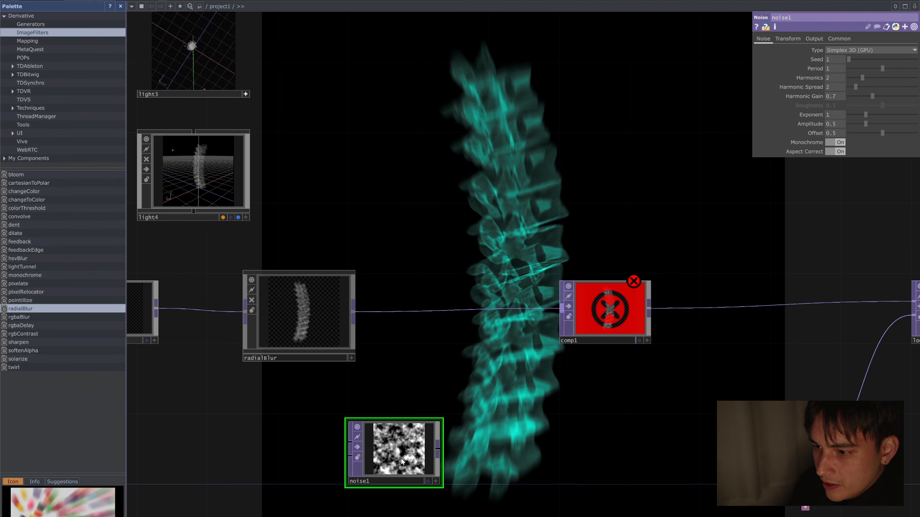
left_click_drag(425, 455, 477, 438)
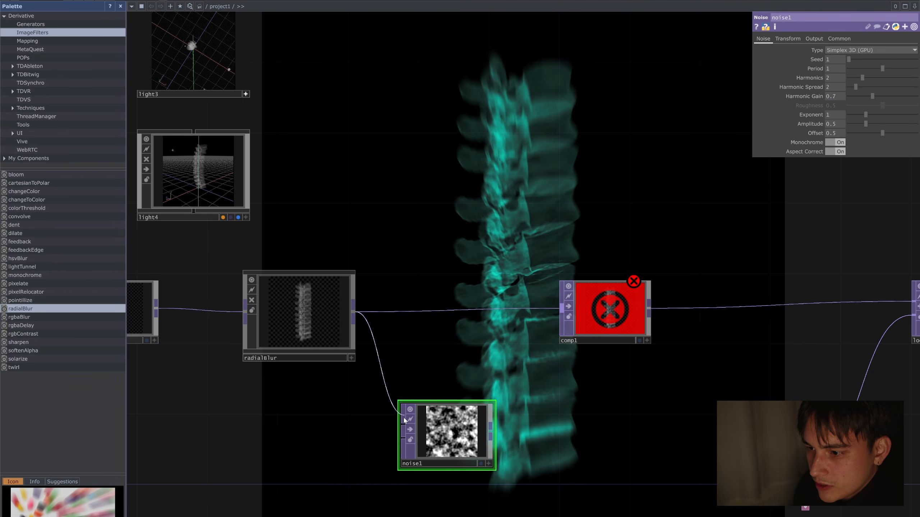
left_click_drag(352, 311, 403, 426)
Step: Connect noise1's output to comp1 as its second input and select comp1
scroll(460, 431, "up", 2)
scroll(452, 427, "down", 2)
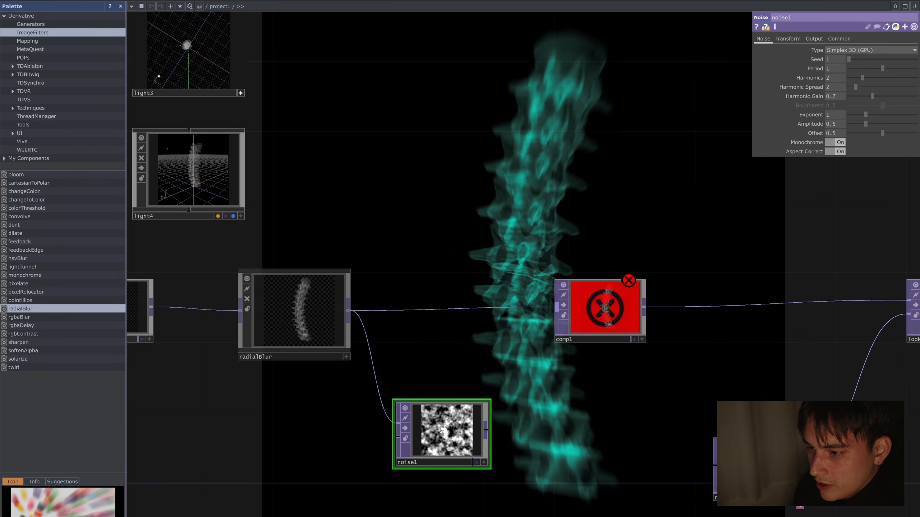
scroll(447, 426, "up", 2)
middle_click_drag(446, 426, 444, 348)
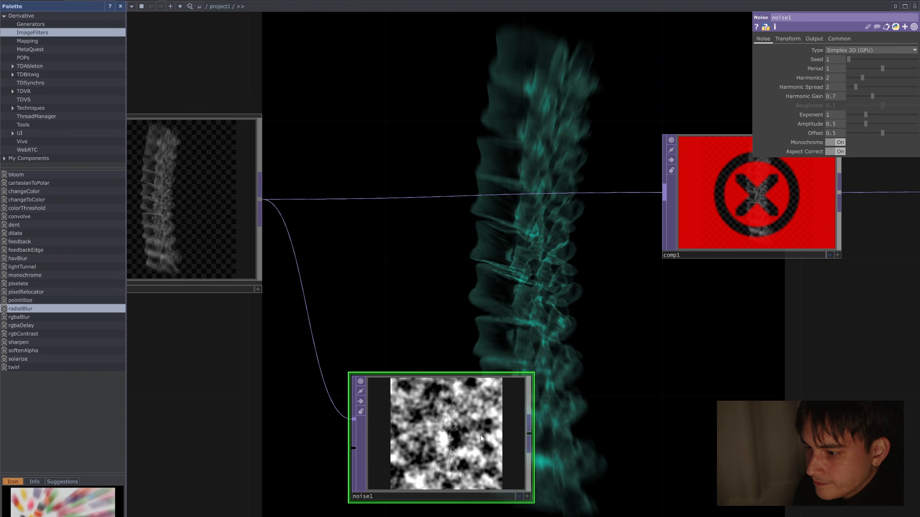
left_click_drag(530, 434, 663, 199)
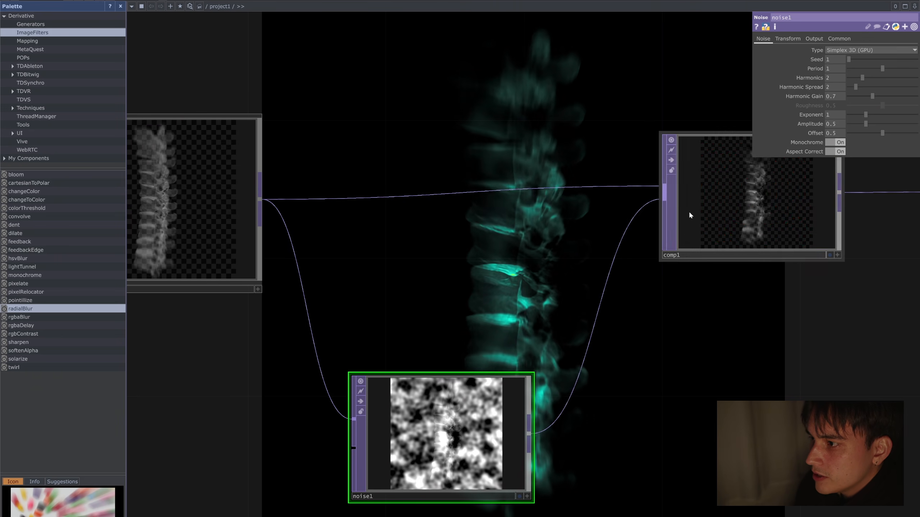
left_click(688, 211)
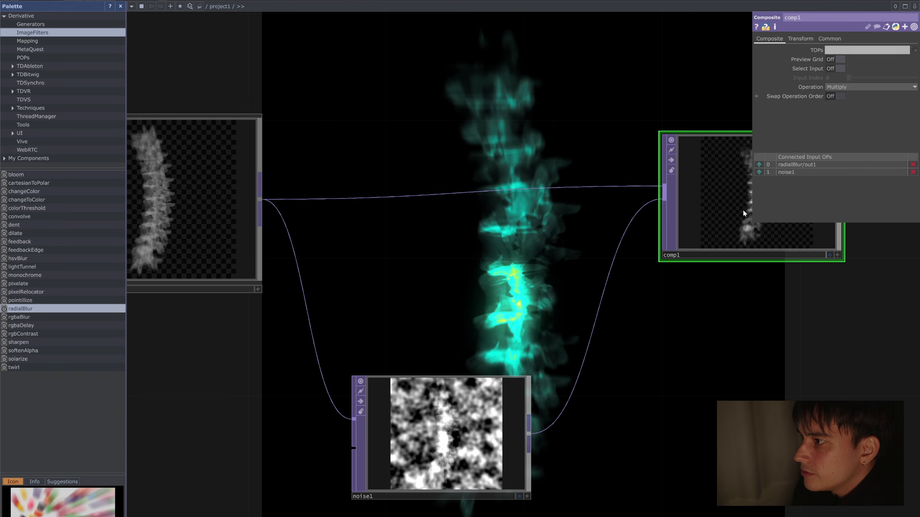
Step: Set noise1's Harmonics to 4, Harmonic Spread to 12.7 and Harmonic Gain to 1.41
left_click(461, 419)
scroll(454, 425, "up", 3)
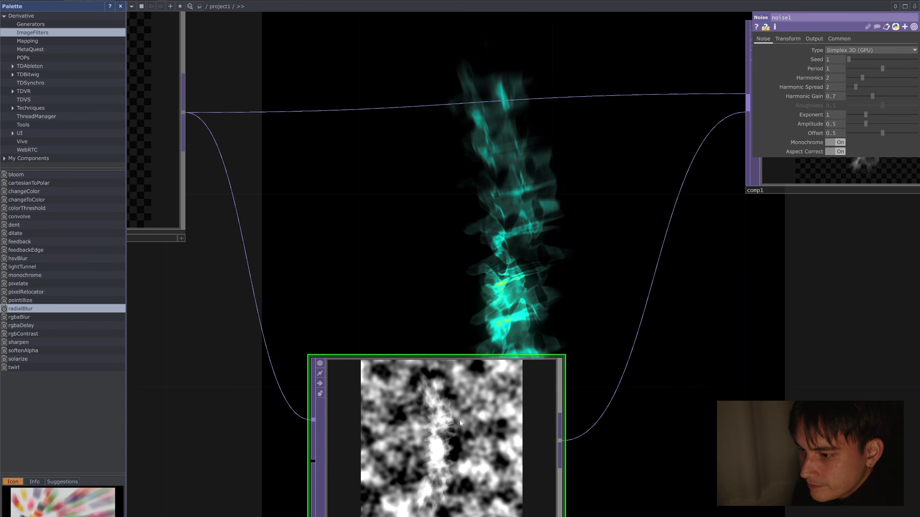
scroll(688, 246, "down", 1)
left_click_drag(704, 245, 697, 243)
scroll(737, 267, "down", 1)
scroll(508, 387, "up", 5)
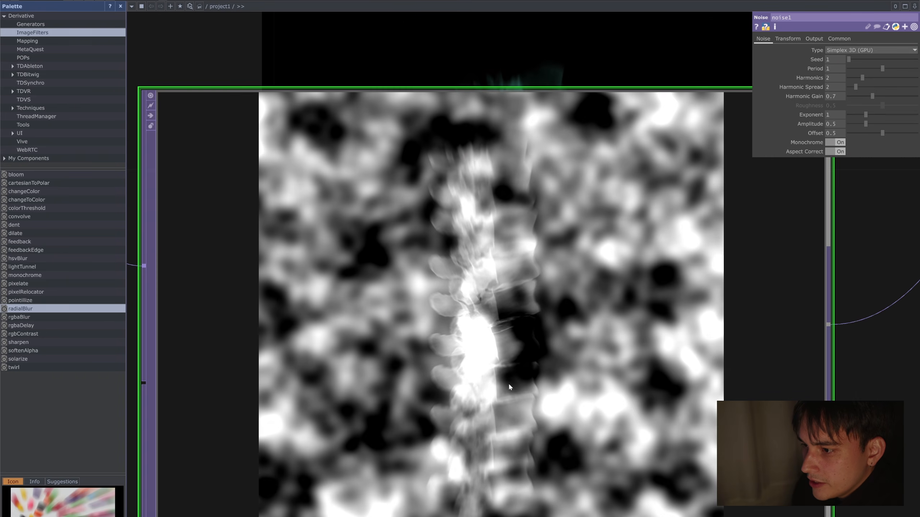
scroll(615, 300, "down", 4)
scroll(656, 254, "up", 1)
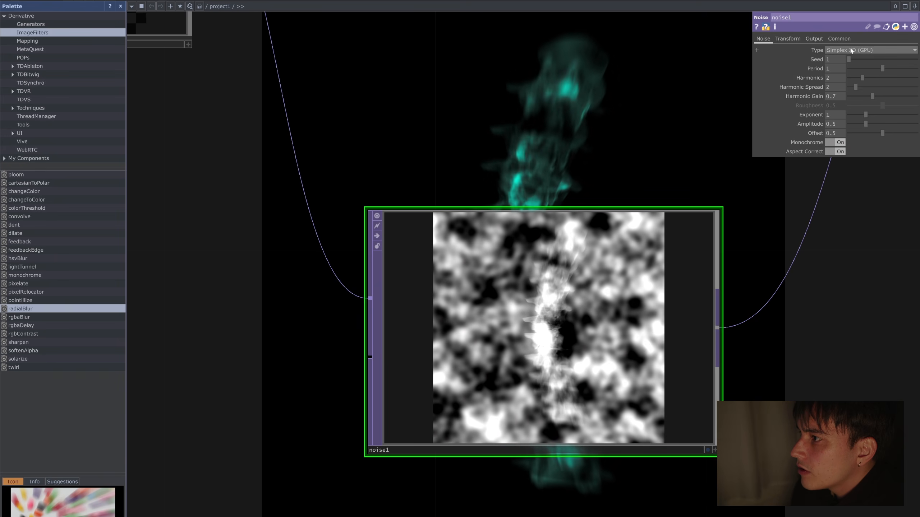
left_click_drag(863, 77, 896, 95)
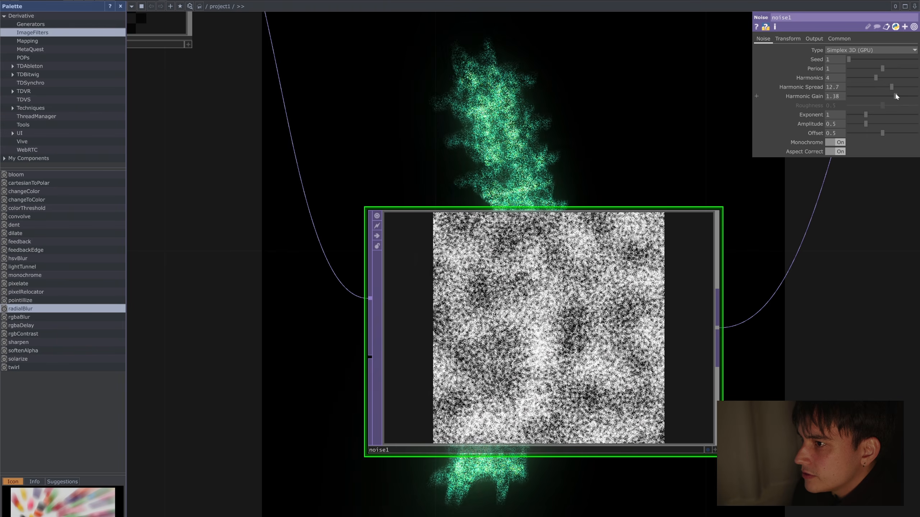
left_click_drag(535, 79, 507, 180)
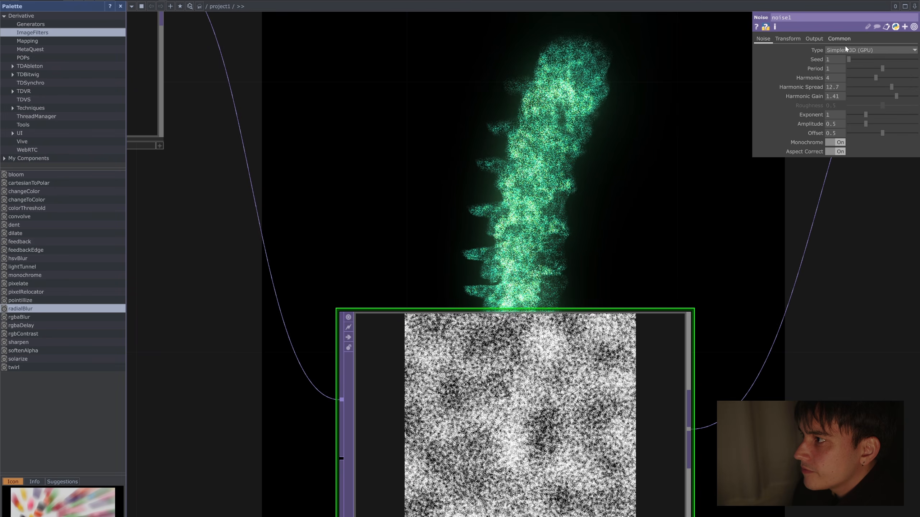
Step: Switch noise1's type to Perlin 4D (GPU) and drive its Translate 4D with the expression absTime.seconds * 10
left_click(869, 50)
left_click(868, 77)
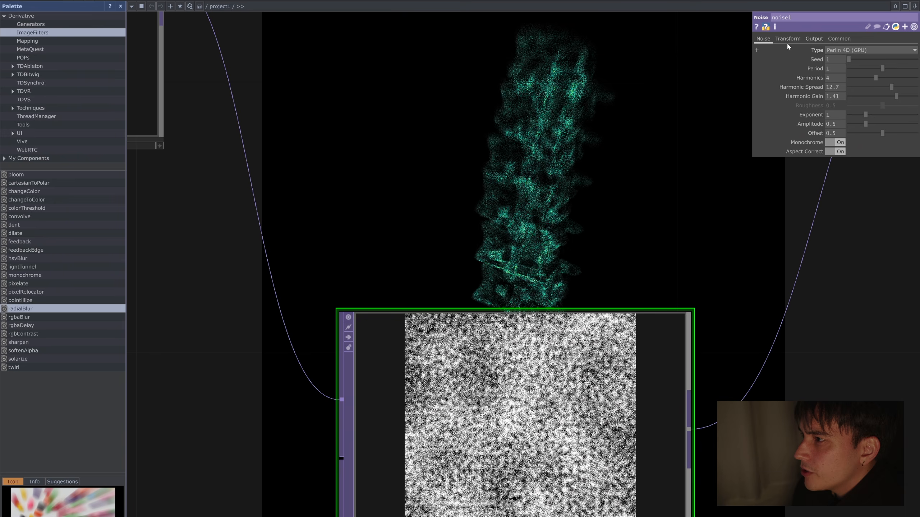
left_click(786, 40)
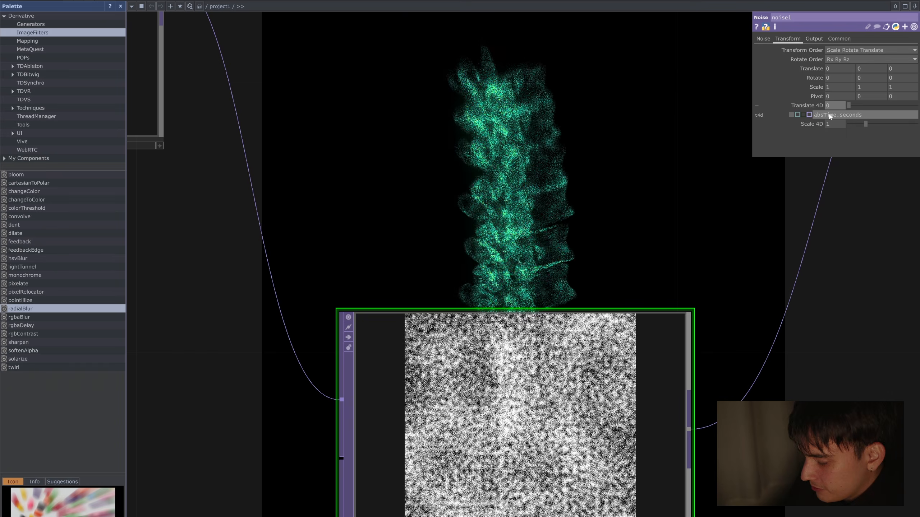
key("Return")
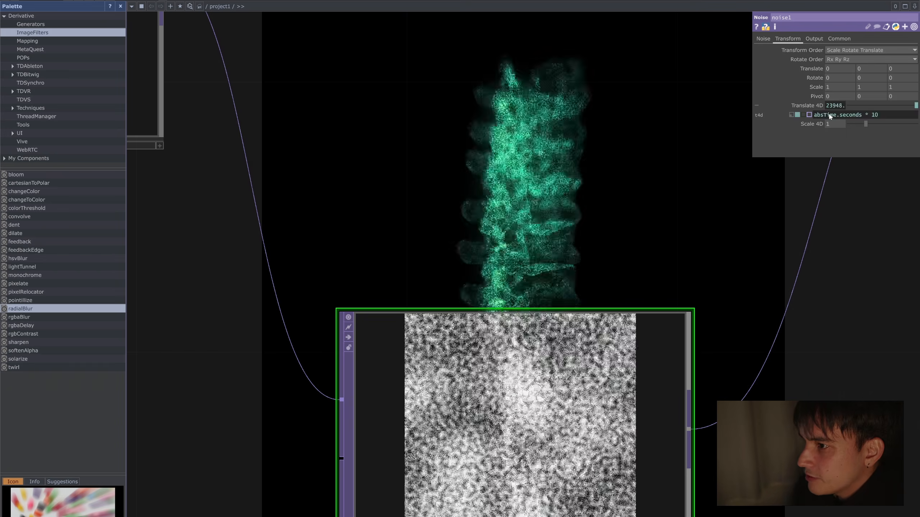
left_click(891, 113)
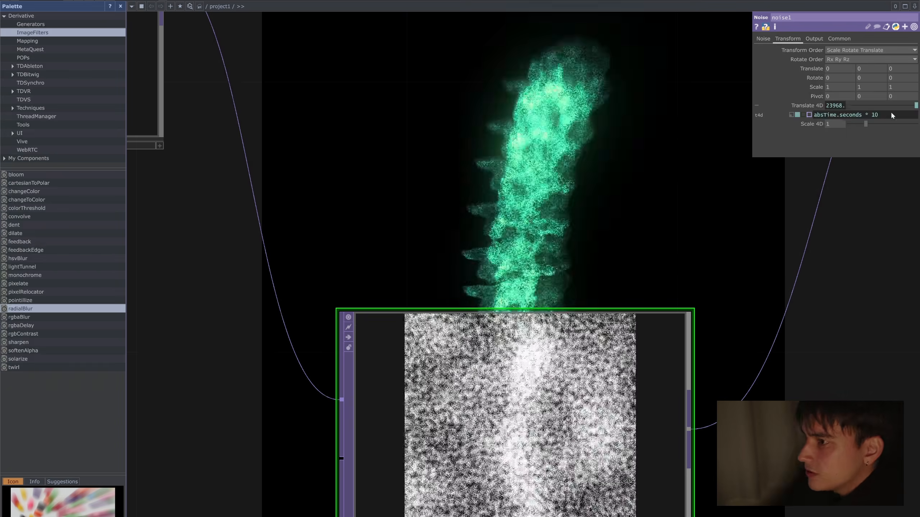
Step: Set noise1's Amplitude to 0.07, Exponent to 0.5 and Harmonic Gain to 1.84
scroll(694, 207, "down", 2)
scroll(695, 208, "down", 2)
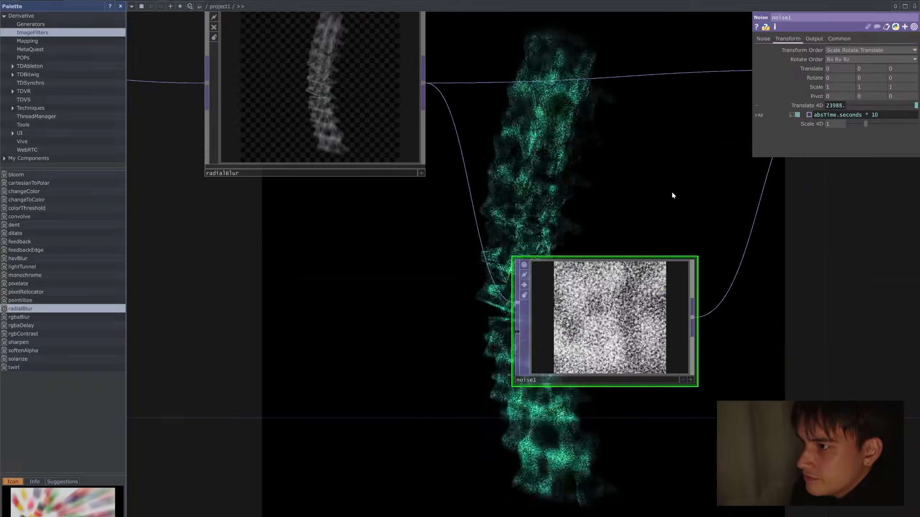
left_click_drag(671, 197, 612, 203)
left_click(761, 39)
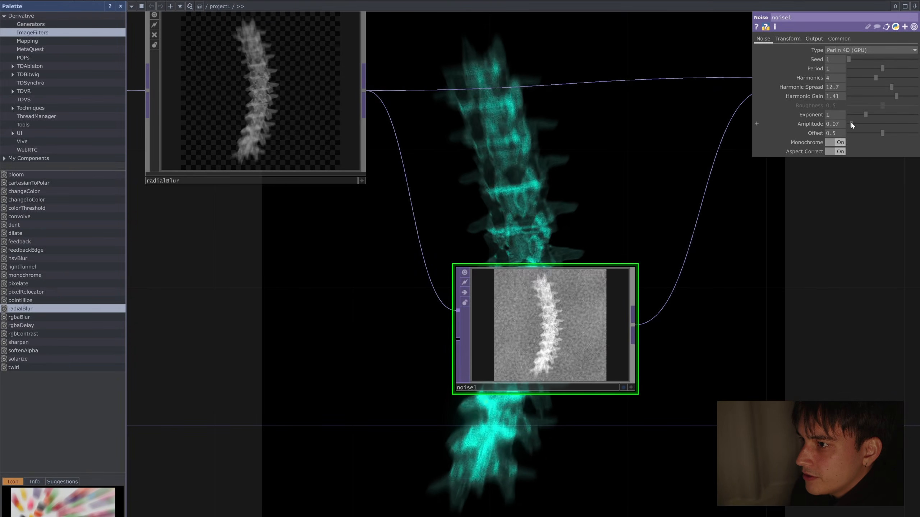
left_click_drag(868, 116, 858, 114)
left_click(871, 96)
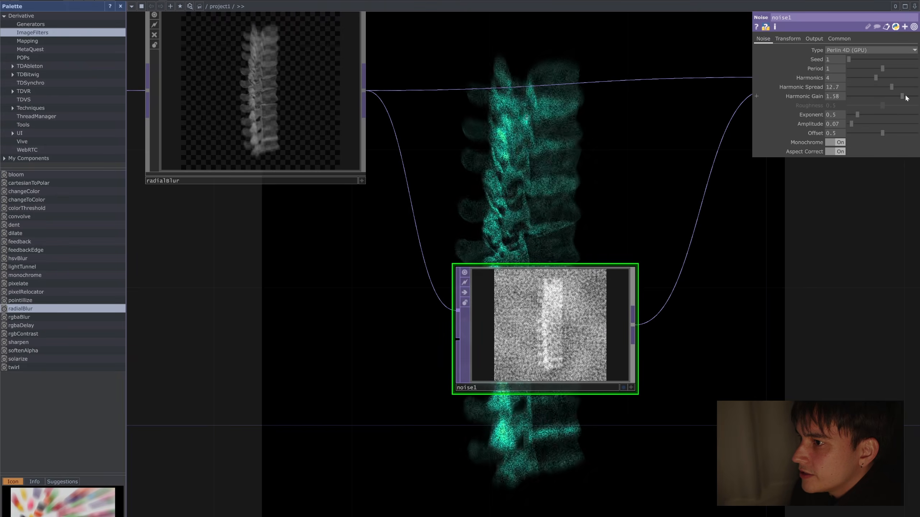
Step: Set noise1's Period to 0.31 and reduce its Amplitude to 0.01
mouse_move(863, 68)
left_mouse_down()
mouse_move(846, 70)
mouse_move(856, 71)
left_mouse_up()
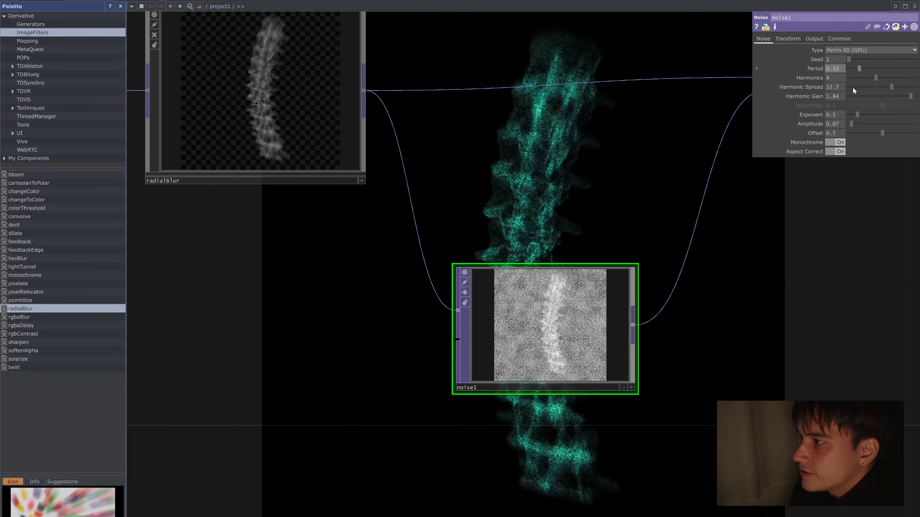
left_click_drag(854, 123, 850, 124)
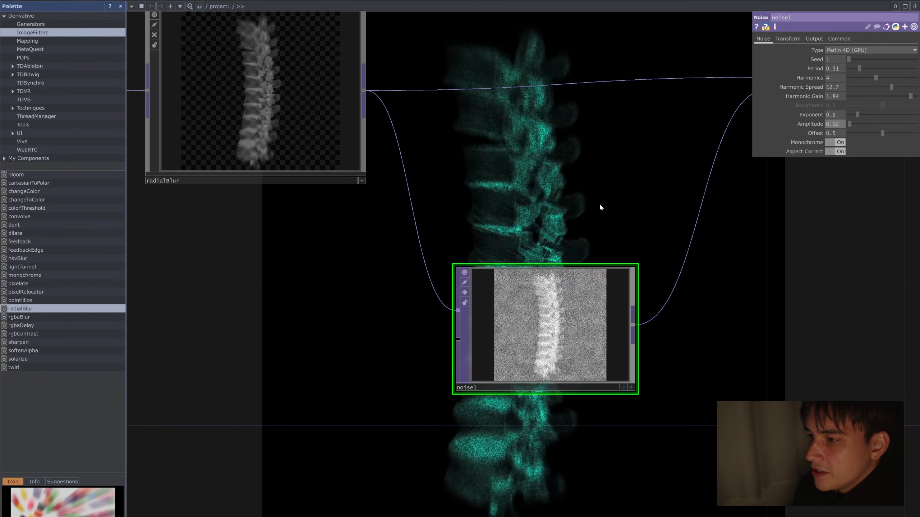
left_click_drag(566, 196, 468, 243)
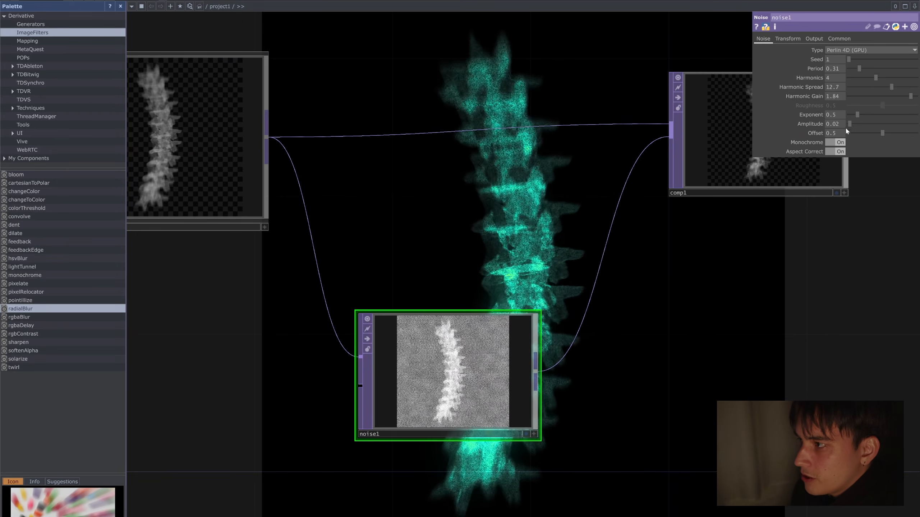
left_click_drag(850, 124, 849, 124)
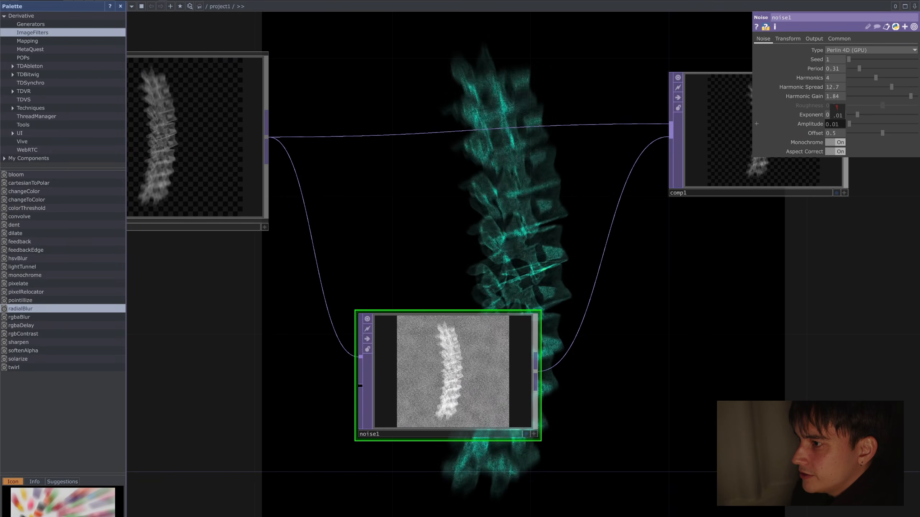
Step: Move lookup1, ramp1 and the downstream nodes farther from comp1 to make room in the chain
scroll(679, 301, "down", 5)
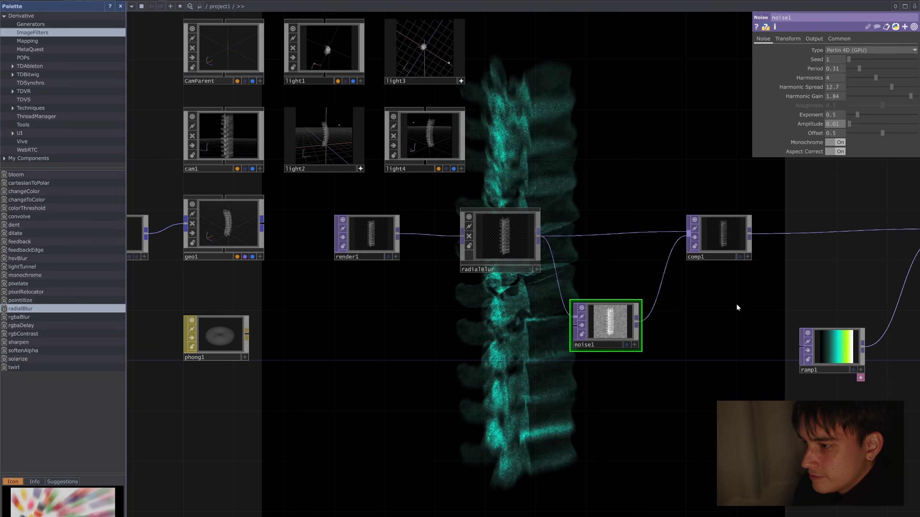
left_click_drag(643, 304, 326, 297)
scroll(640, 332, "down", 5)
left_click_drag(641, 333, 487, 336)
right_click_drag(815, 380, 411, 282)
left_click_drag(474, 293, 674, 293)
left_click_drag(399, 335, 525, 338)
scroll(590, 331, "up", 5)
scroll(589, 332, "down", 5)
left_click_drag(550, 304, 534, 241)
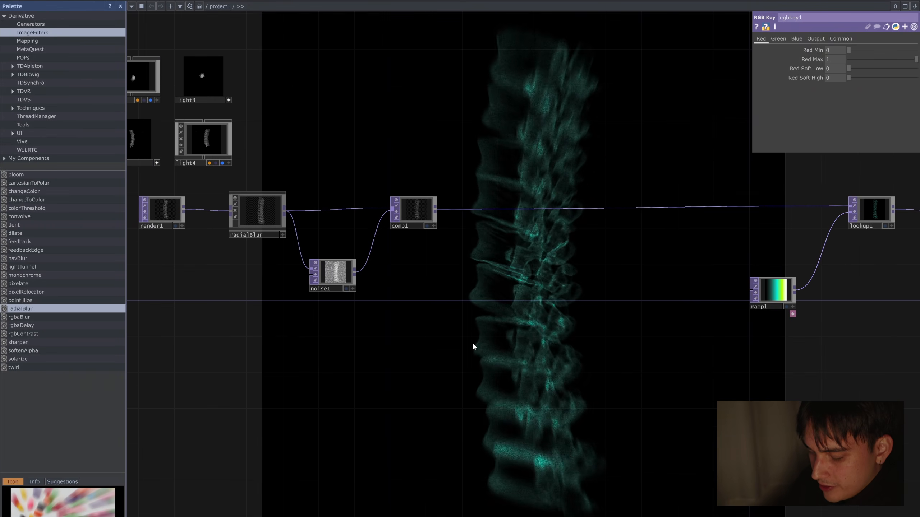
Step: Insert a second Composite TOP on the wire between comp1 and lookup1
right_click(617, 208)
left_click(640, 200)
type("comp")
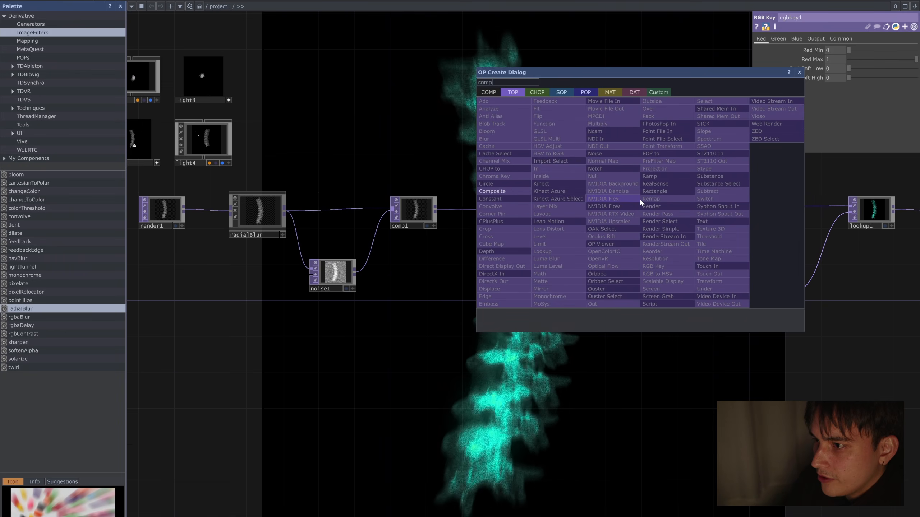
key("Return")
left_click_drag(640, 202, 584, 205)
scroll(550, 258, "up", 4)
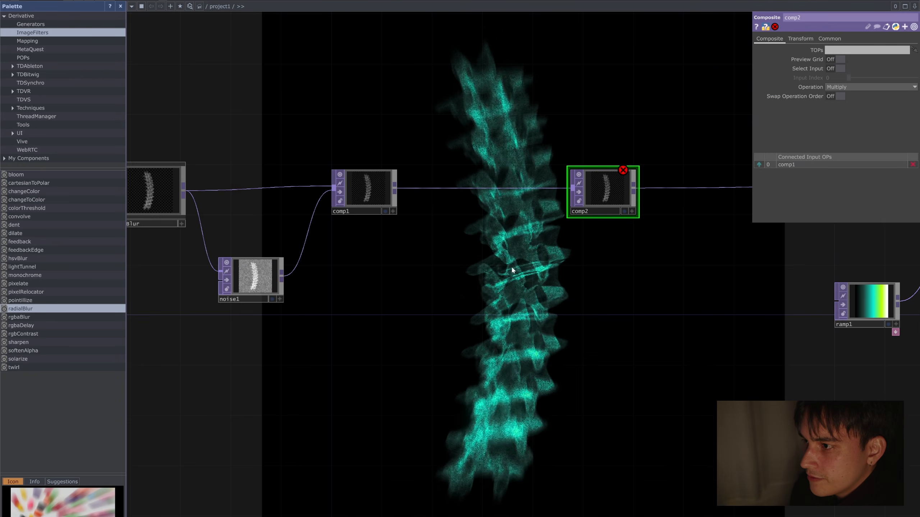
scroll(549, 258, "up", 4)
scroll(463, 314, "down", 3)
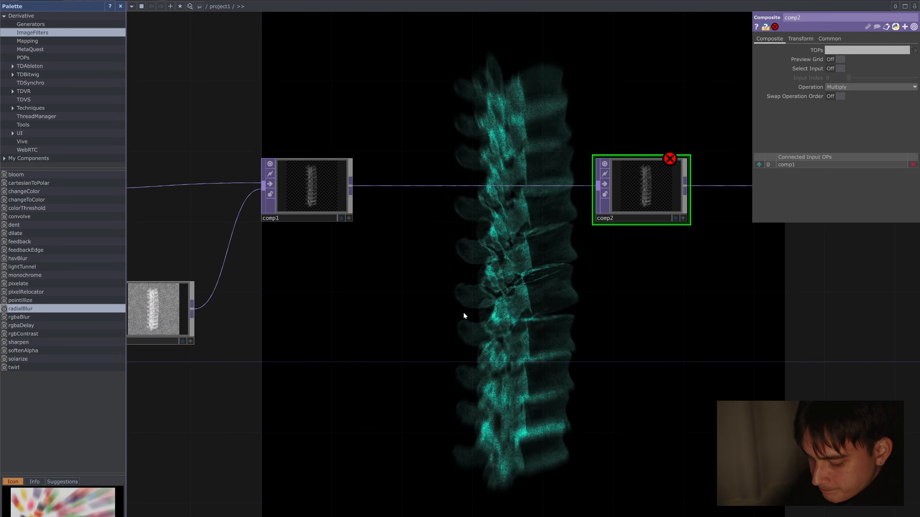
Step: Add a Pattern CHOP below the wire between comp1 and comp2
key("Tab")
type("pattern")
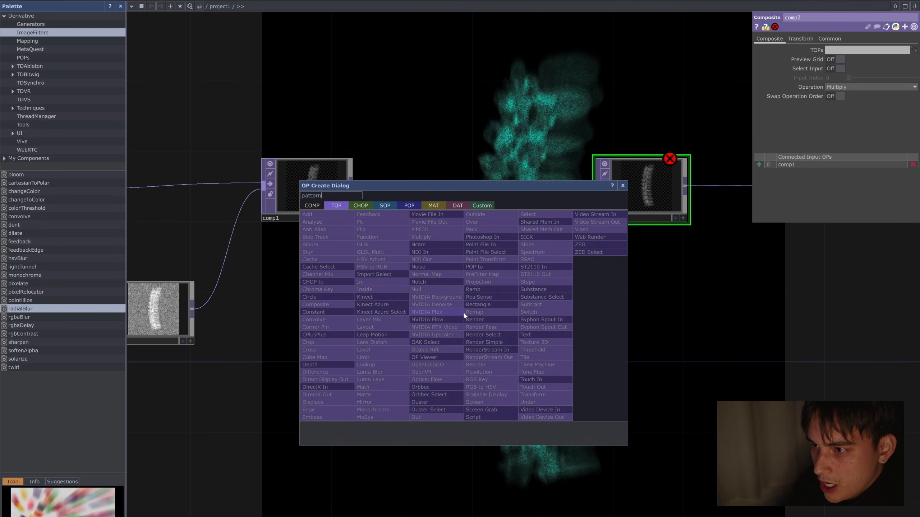
left_click(368, 207)
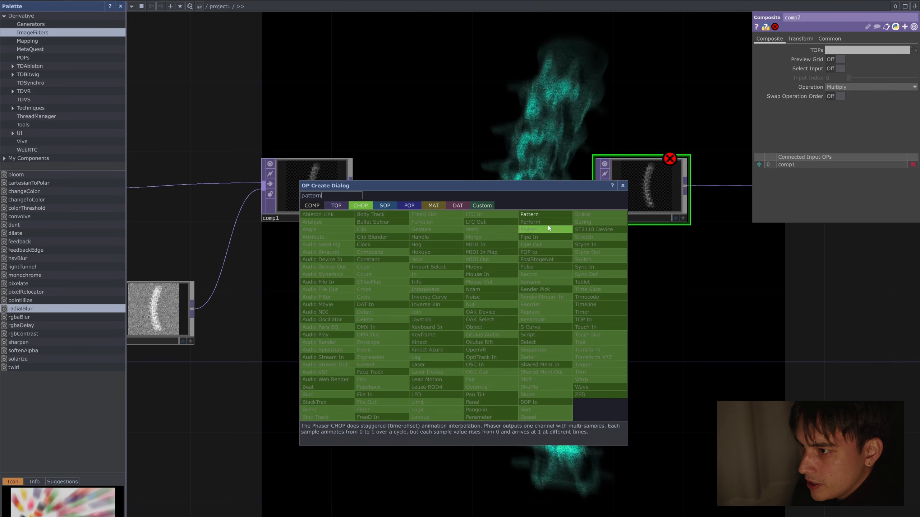
key("Return")
left_click(411, 336)
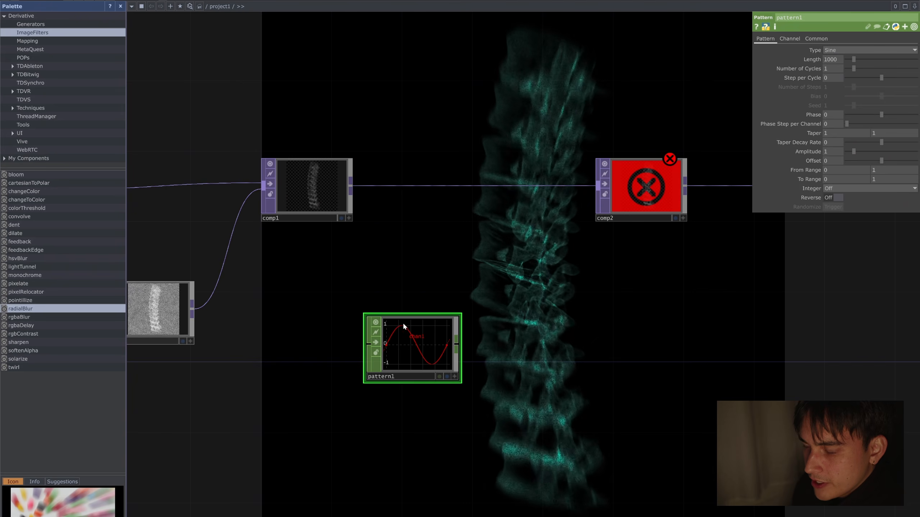
Step: Nudge the Pattern CHOP into place and convert it to an image with a CHOP to TOP placed beside it
left_click_drag(455, 349, 438, 331)
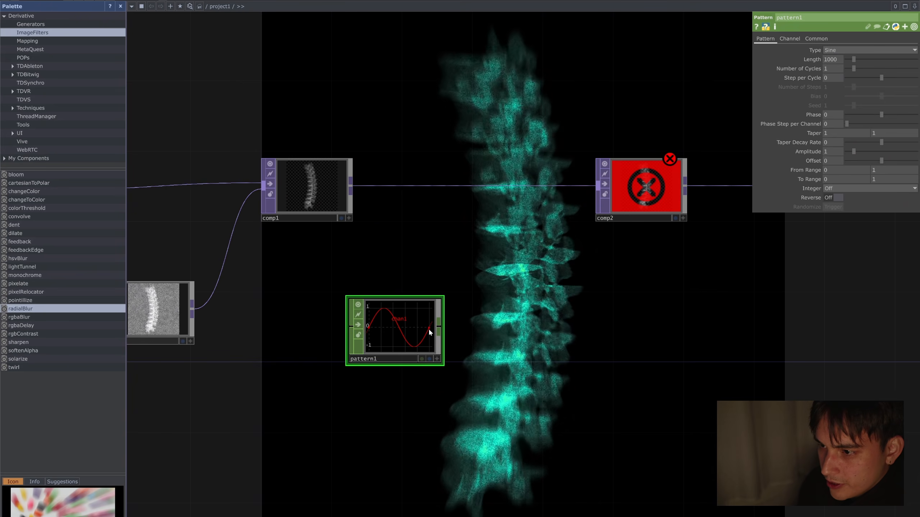
left_click(438, 325)
left_click(525, 327)
type("c")
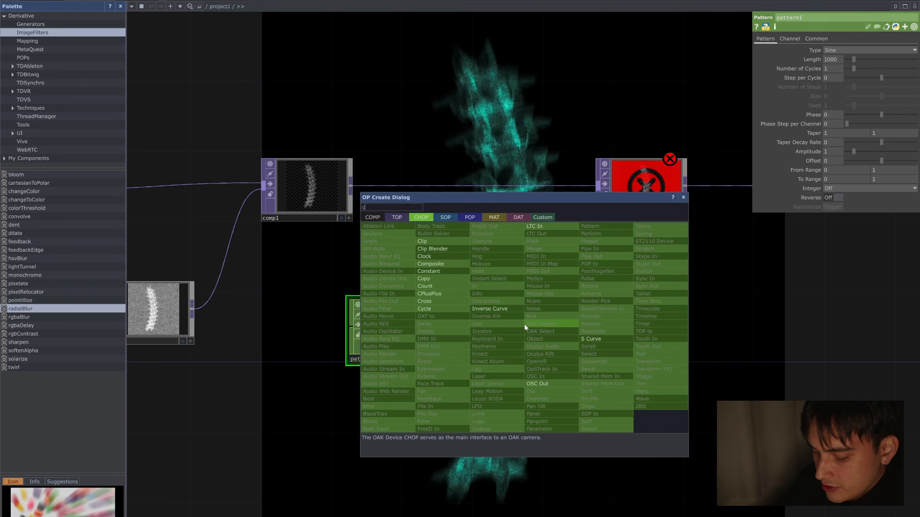
type("hopto")
key("Return")
left_click(530, 319)
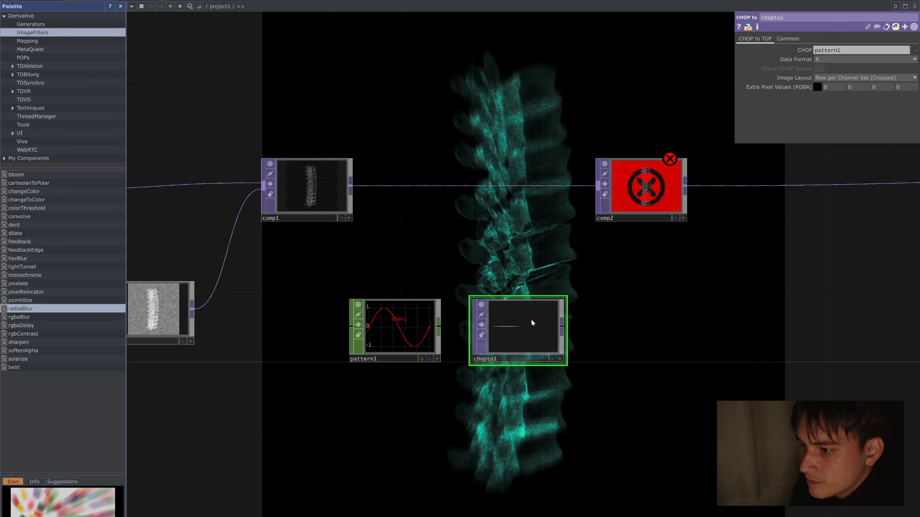
Step: Examine the node information of chopto1 and comp2 to compare their resolutions
scroll(514, 318, "up", 4)
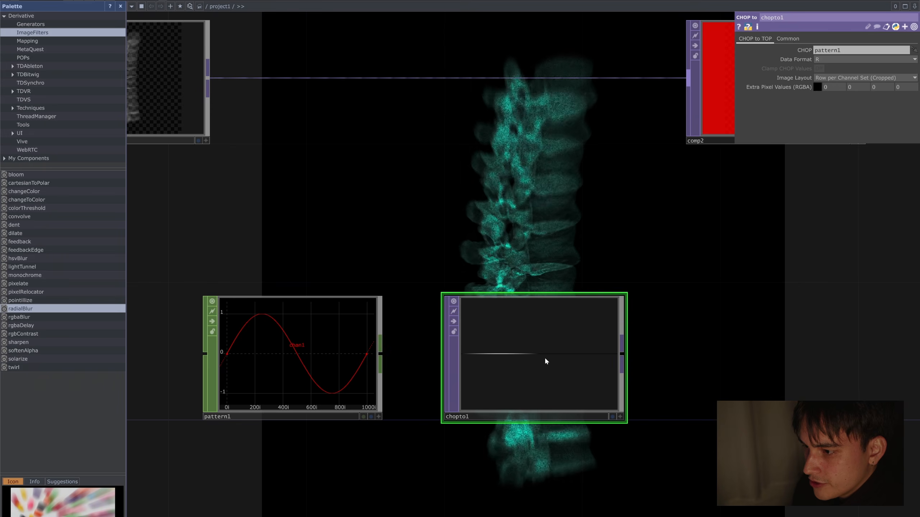
middle_click(556, 360)
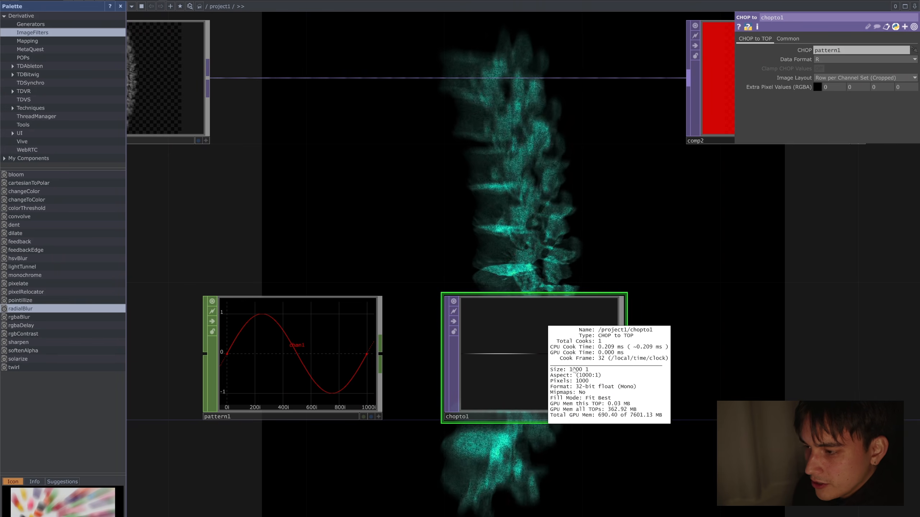
scroll(684, 326, "down", 3)
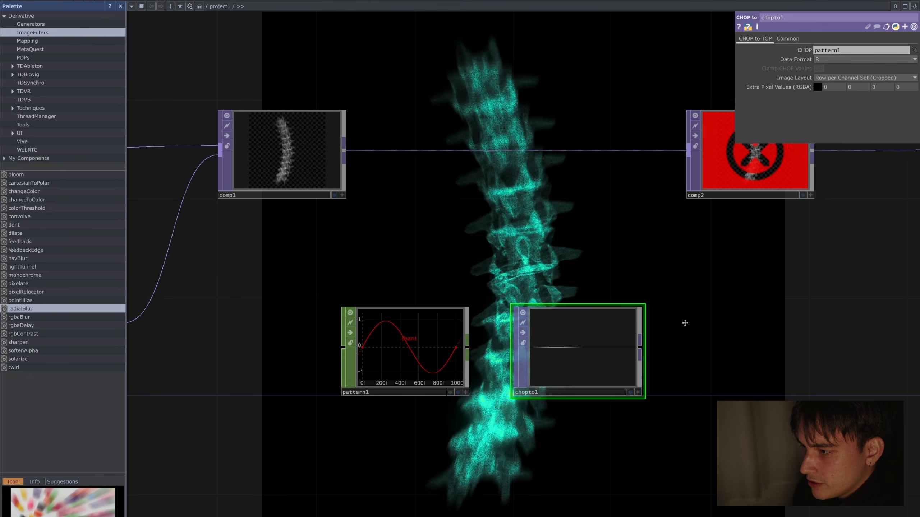
left_click_drag(683, 323, 554, 327)
left_click(630, 202)
scroll(594, 312, "down", 3)
scroll(536, 334, "up", 3)
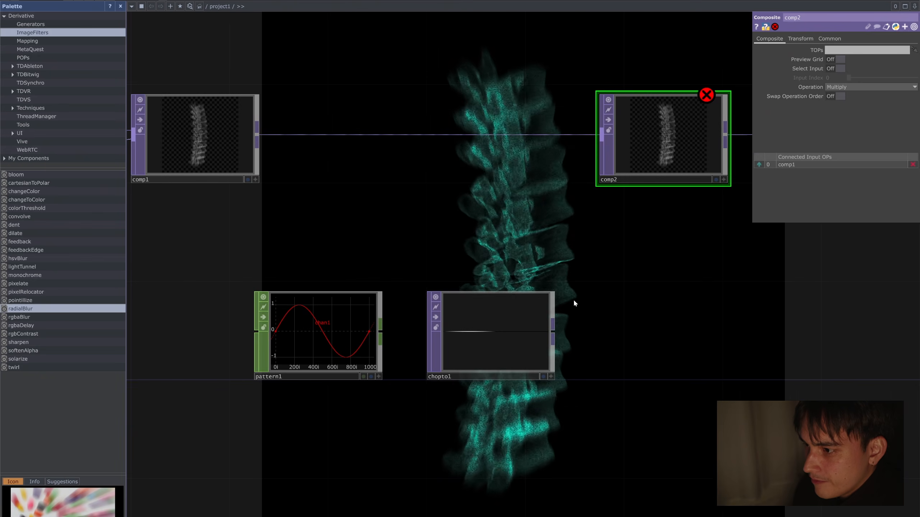
middle_click(668, 148)
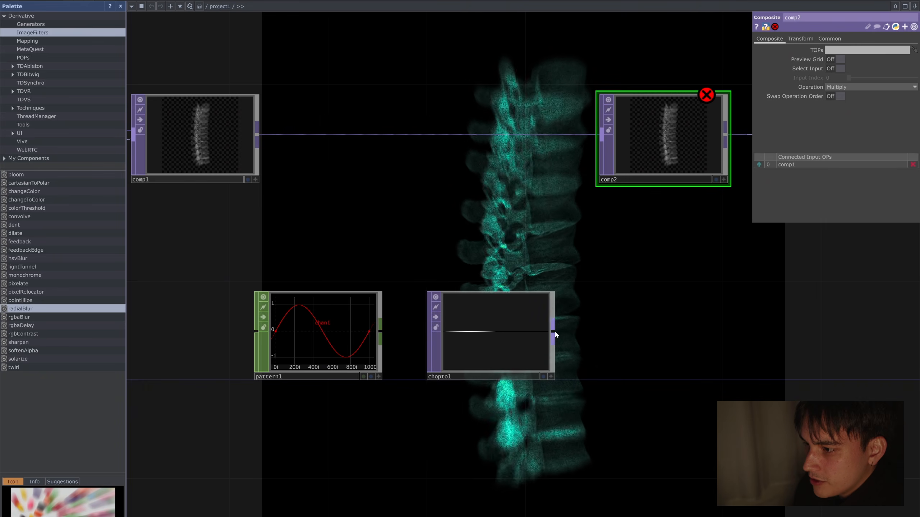
Step: Add a Fit TOP after chopto1 and space it slightly apart from that node
key("Tab")
type("fit")
key("Return")
left_click(625, 329)
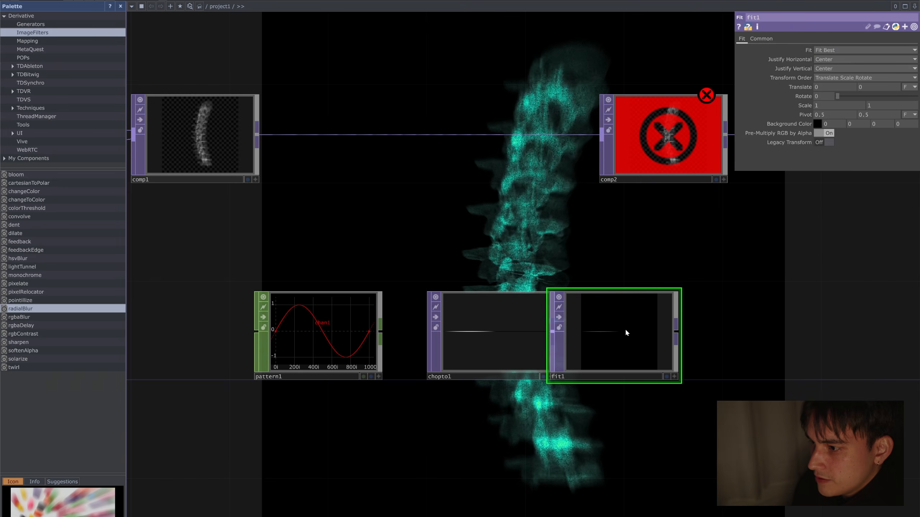
left_click_drag(625, 329, 651, 332)
Step: Set fit1's resolution to 1200 x 1200 and its Fit mode to Fill
left_click(764, 39)
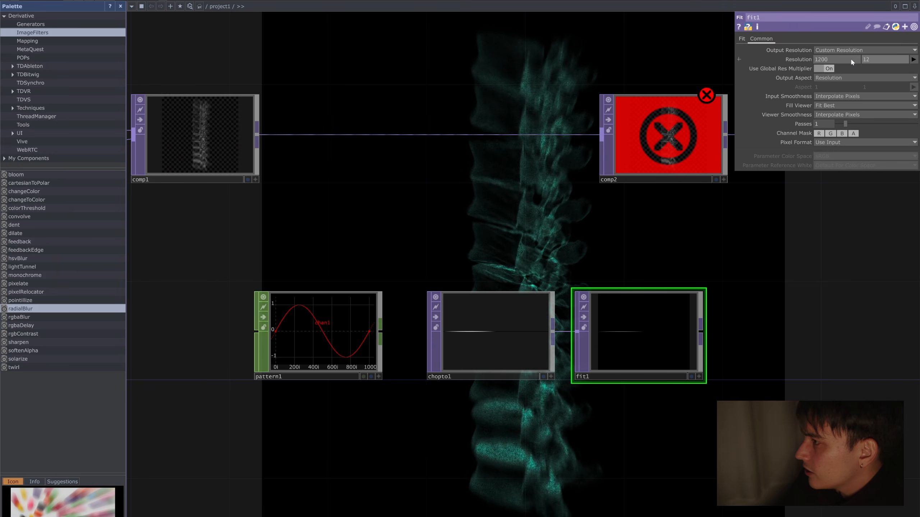
scroll(638, 335, "up", 4)
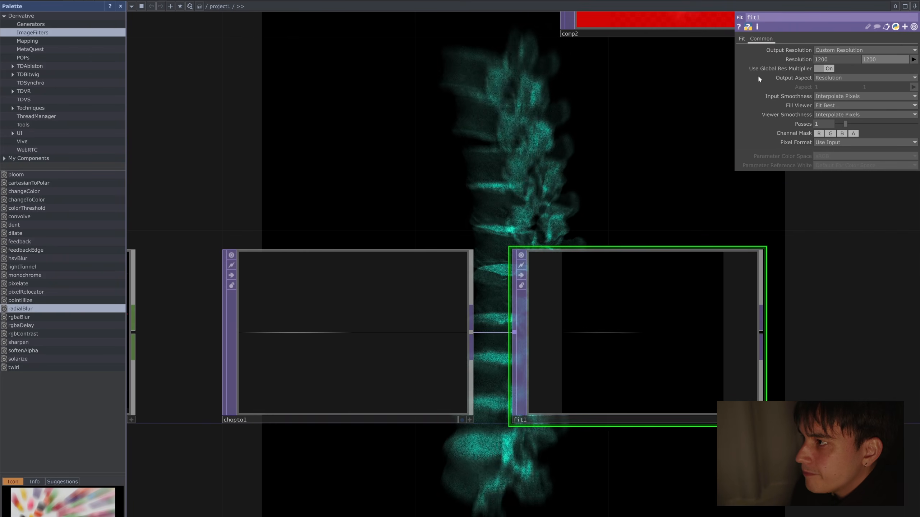
left_click(742, 39)
left_click(844, 50)
left_click(844, 56)
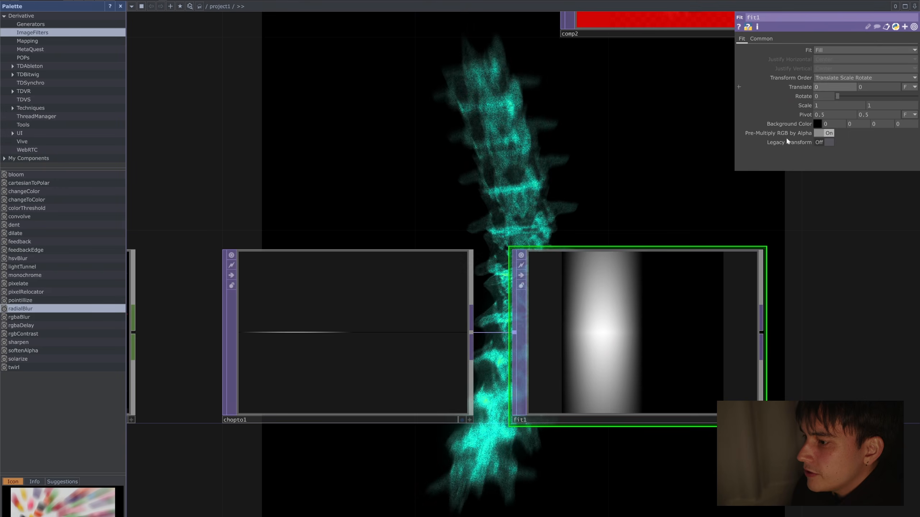
Step: Change pattern1's waveform Type to Square
scroll(599, 254, "down", 3)
scroll(580, 261, "up", 3)
left_click_drag(277, 210, 464, 210)
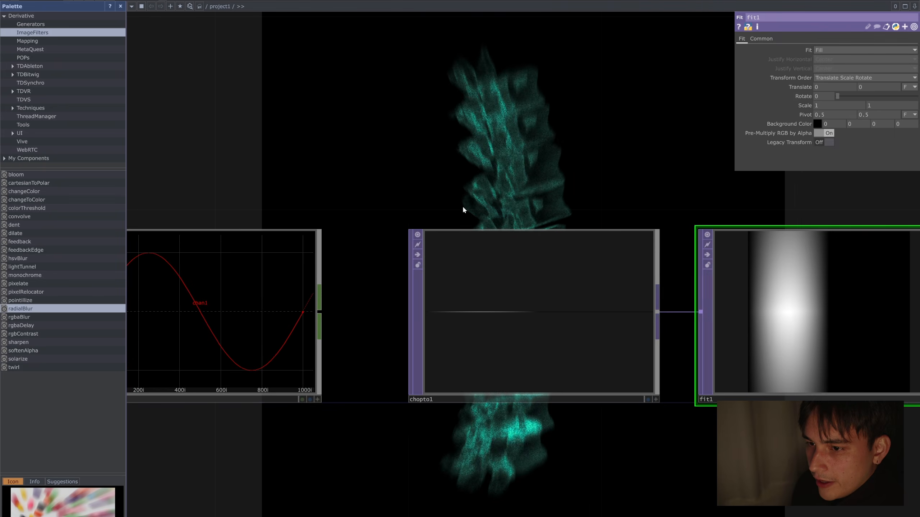
left_click(296, 256)
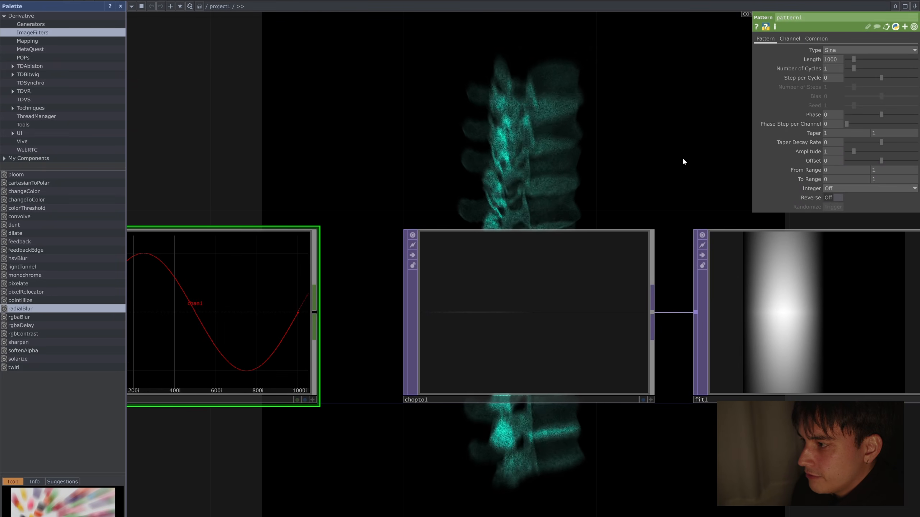
scroll(684, 160, "down", 3)
left_click_drag(693, 158, 607, 183)
scroll(390, 205, "up", 2)
scroll(390, 206, "up", 1)
scroll(622, 159, "down", 2)
right_click_drag(286, 184, 310, 287)
left_click(849, 51)
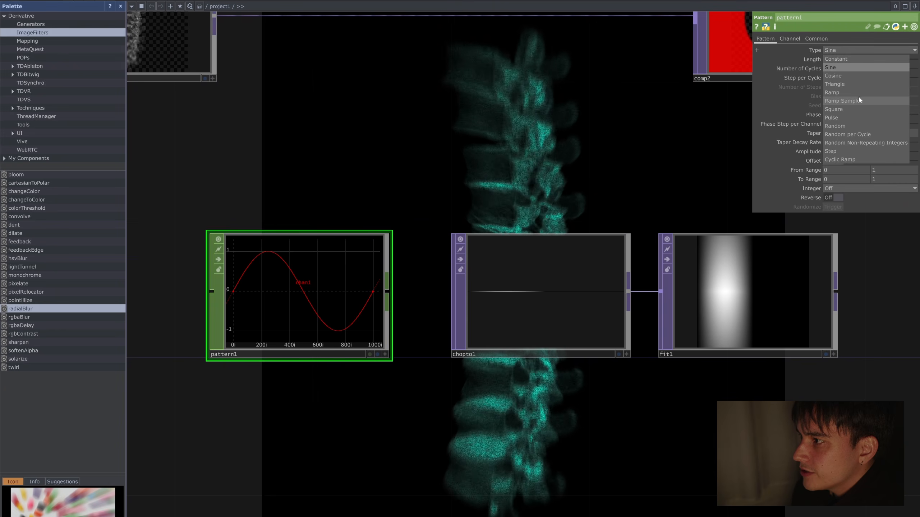
left_click(857, 109)
scroll(591, 239, "up", 5)
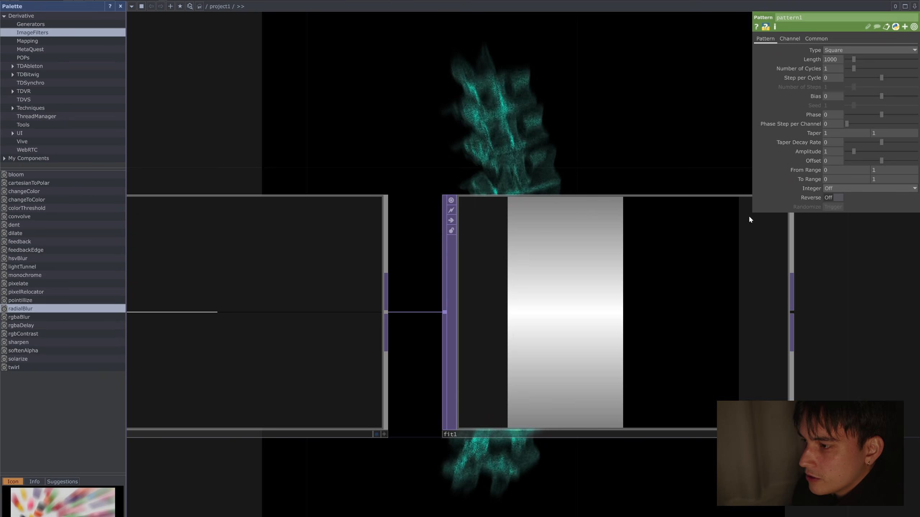
Step: Set fit1's Input Smoothness to Nearest Pixel
left_click(611, 272)
scroll(657, 159, "down", 2)
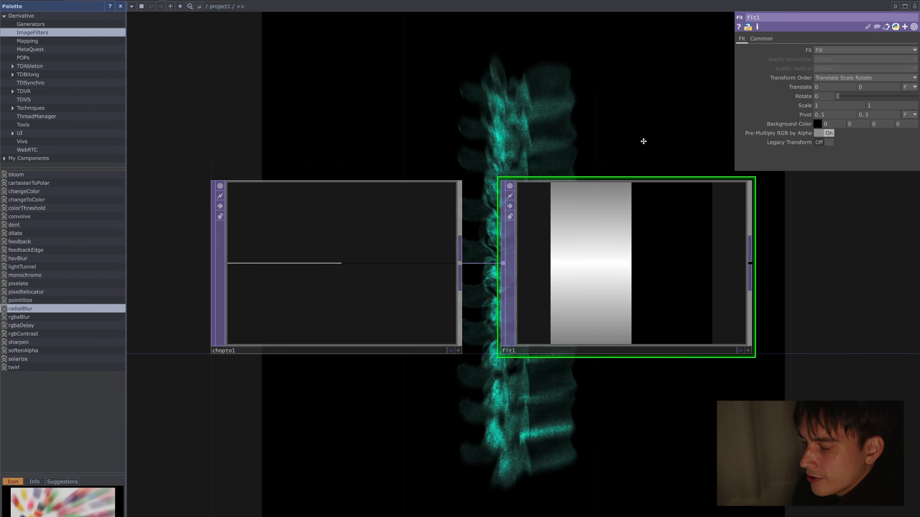
left_click_drag(644, 141, 633, 181)
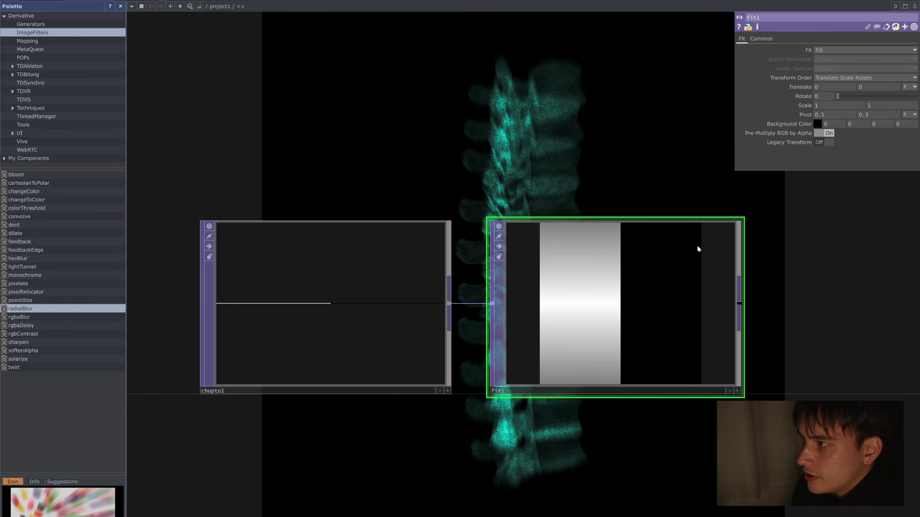
left_click(764, 38)
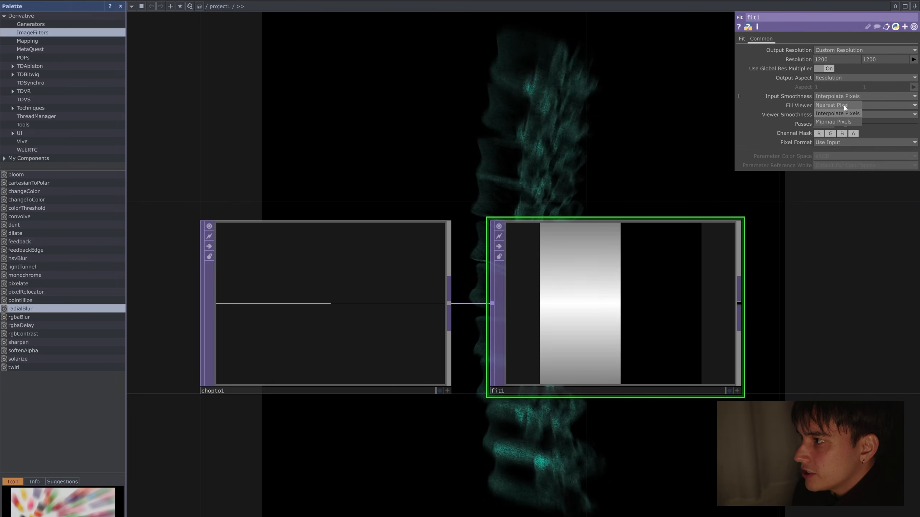
left_click(839, 105)
Step: Set pattern1's Number of Cycles to 10
scroll(562, 177, "down", 3)
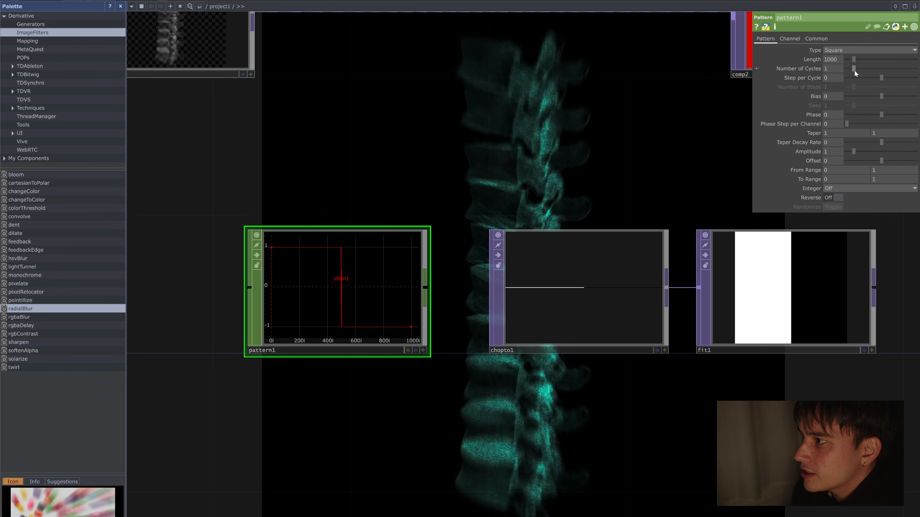
left_click_drag(854, 69, 916, 68)
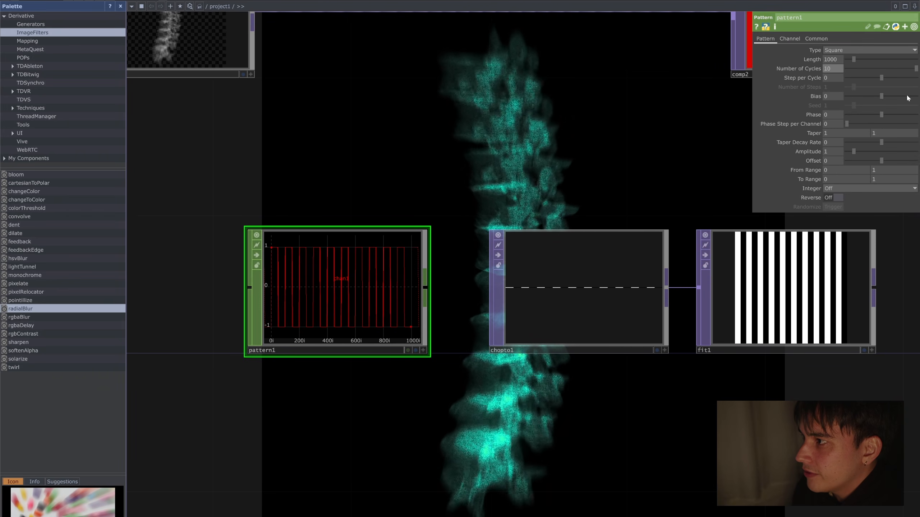
scroll(551, 183, "down", 3)
Step: Move pattern1, chopto1 and fit1 away from comp2 and connect fit1 to comp2 as its second input
left_click_drag(552, 182, 483, 213)
right_click_drag(702, 291, 378, 254)
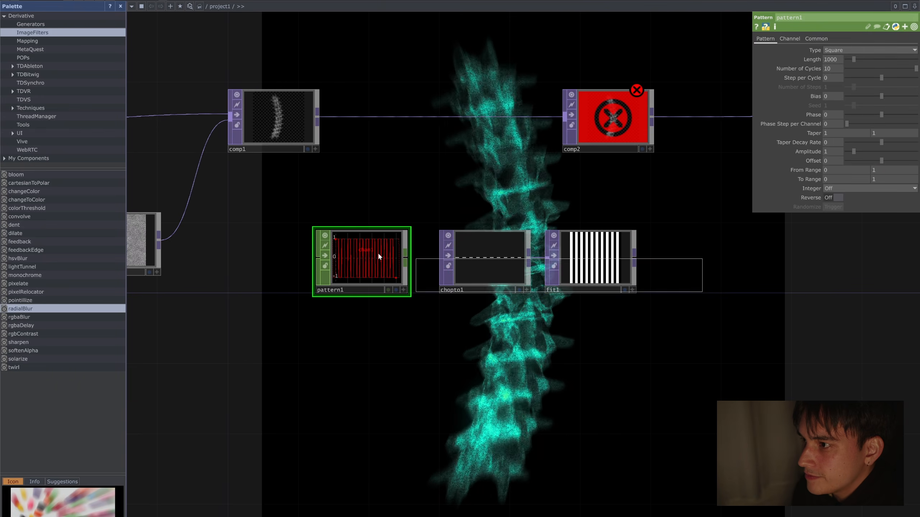
left_click_drag(378, 253, 255, 254)
left_click(521, 252)
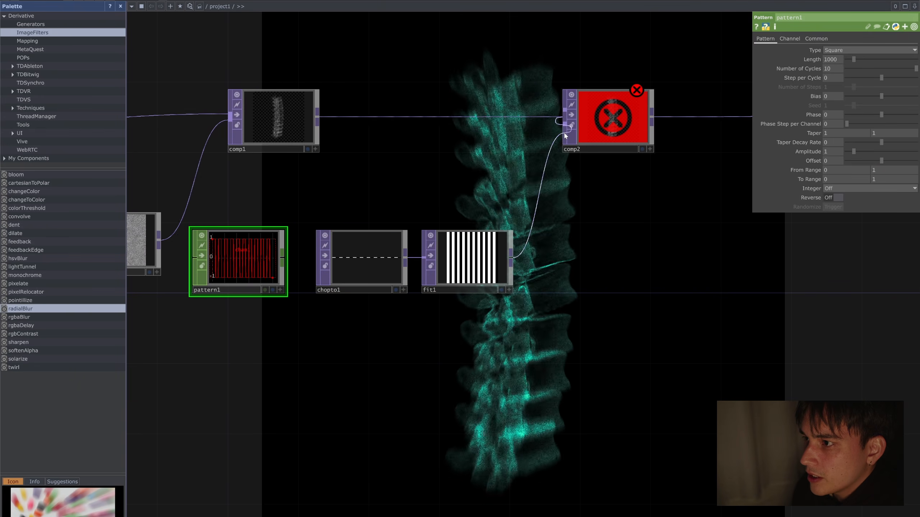
left_click_drag(564, 133, 565, 132)
Step: Move the pattern nodes below noise1 and rewire comp2 between render1 and radialBlur
left_click_drag(622, 230, 680, 266)
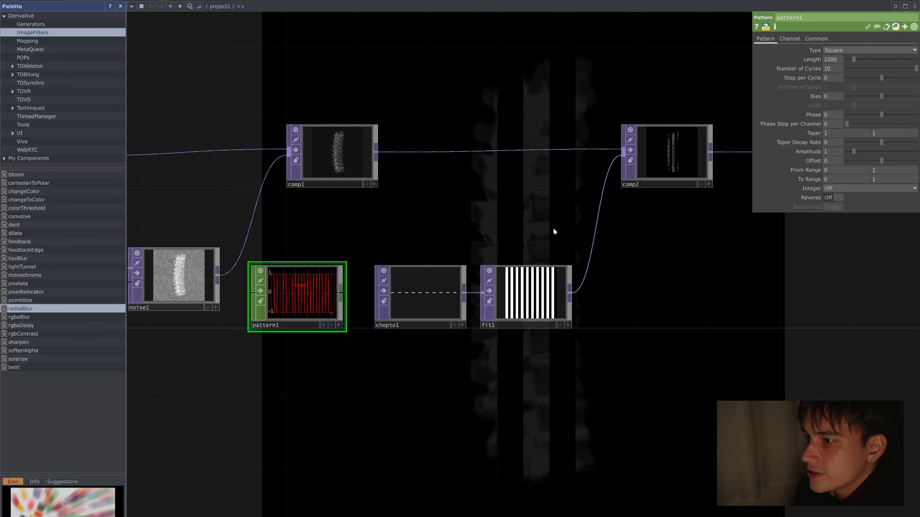
scroll(559, 217, "down", 2)
scroll(559, 217, "down", 3)
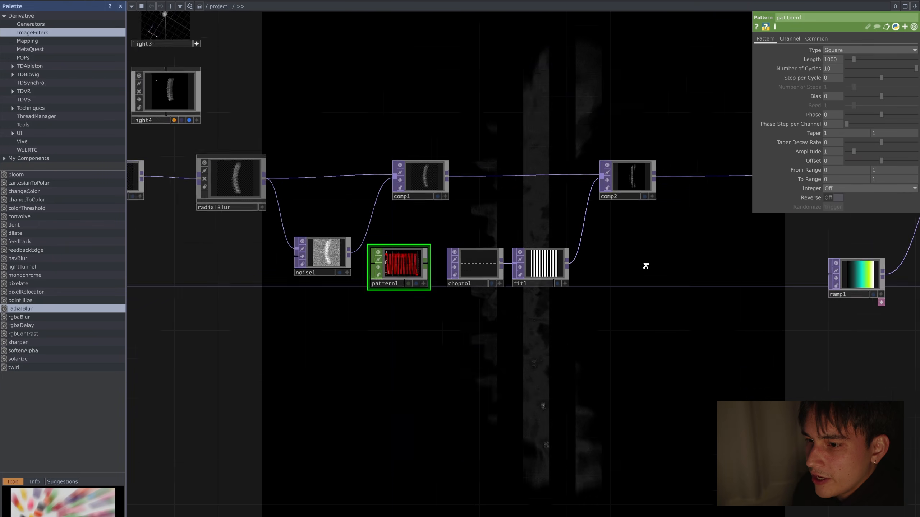
left_click_drag(431, 262, 325, 333)
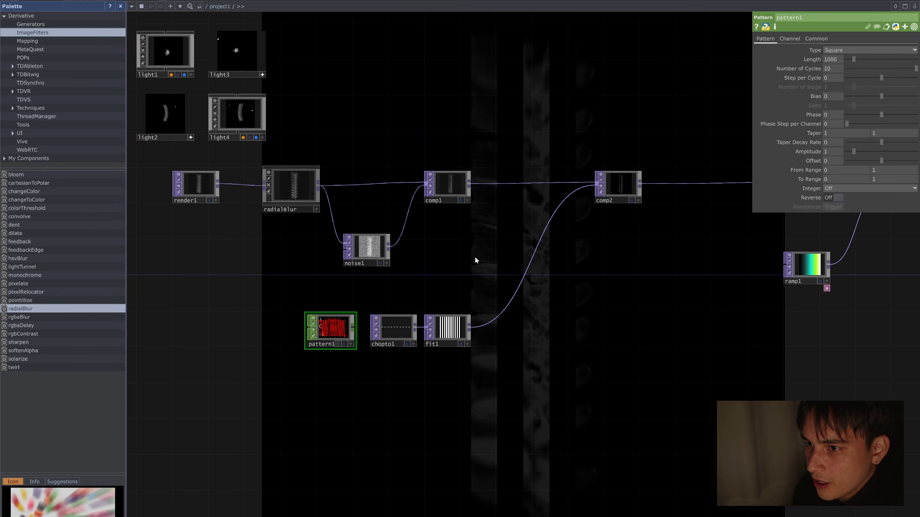
right_click_drag(475, 258, 308, 185)
left_click_drag(308, 185, 399, 184)
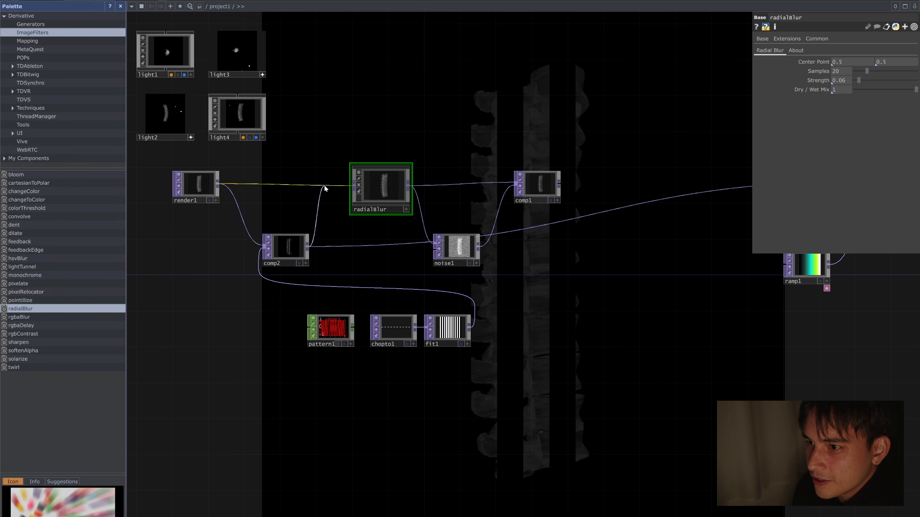
Step: Spread out the network by moving comp2, radialBlur and the downstream nodes away from render1, with the pattern nodes kept below
right_click_drag(523, 347, 339, 322)
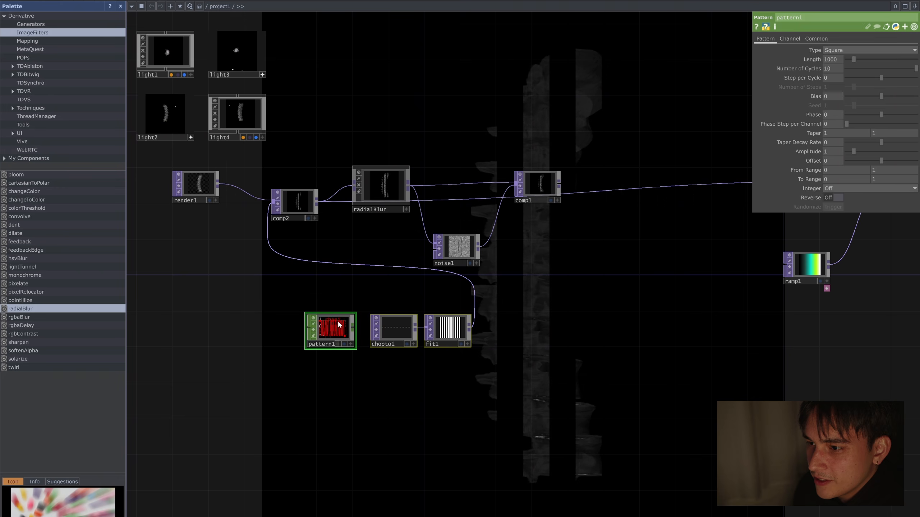
left_click_drag(339, 322, 258, 349)
left_click_drag(409, 187, 642, 188)
right_click_drag(598, 268, 394, 174)
left_click_drag(394, 174, 628, 174)
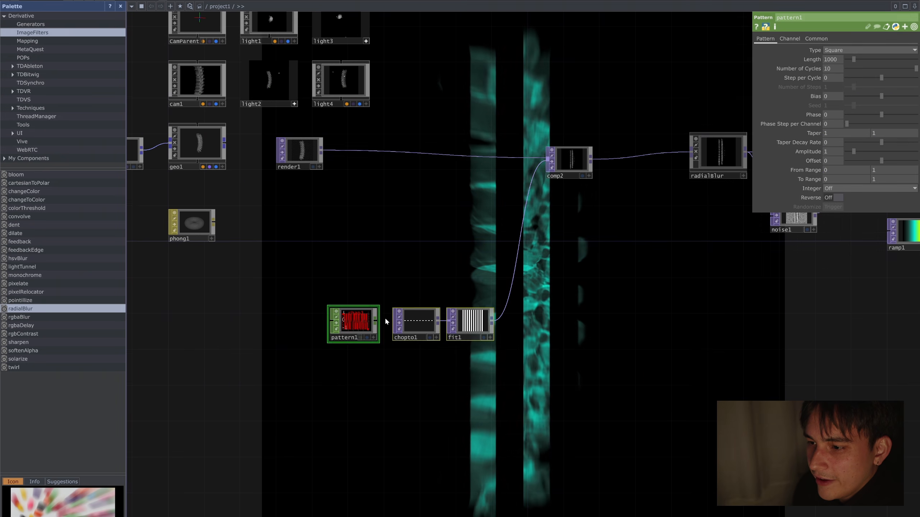
left_click_drag(496, 322, 496, 240)
Step: Animate pattern1's Phase with the expression absTime.seconds * 10
scroll(496, 239, "up", 2)
scroll(466, 243, "up", 2)
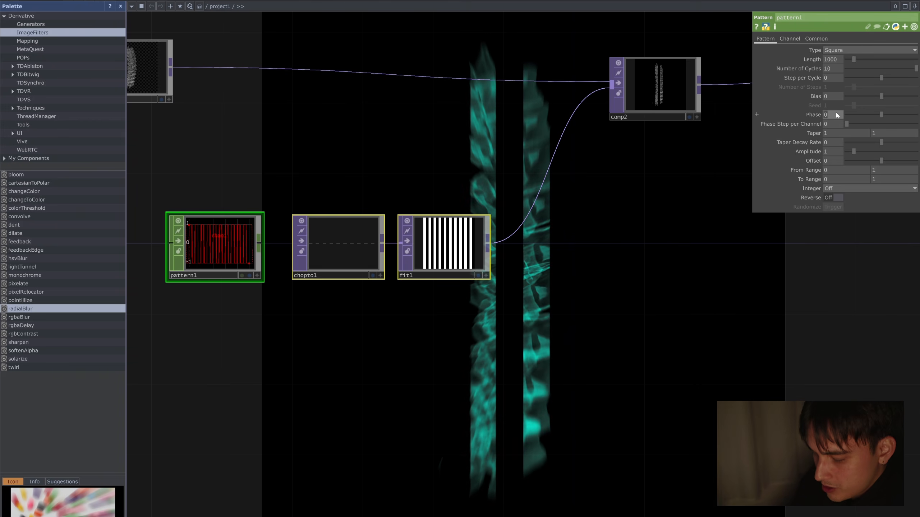
key("Return")
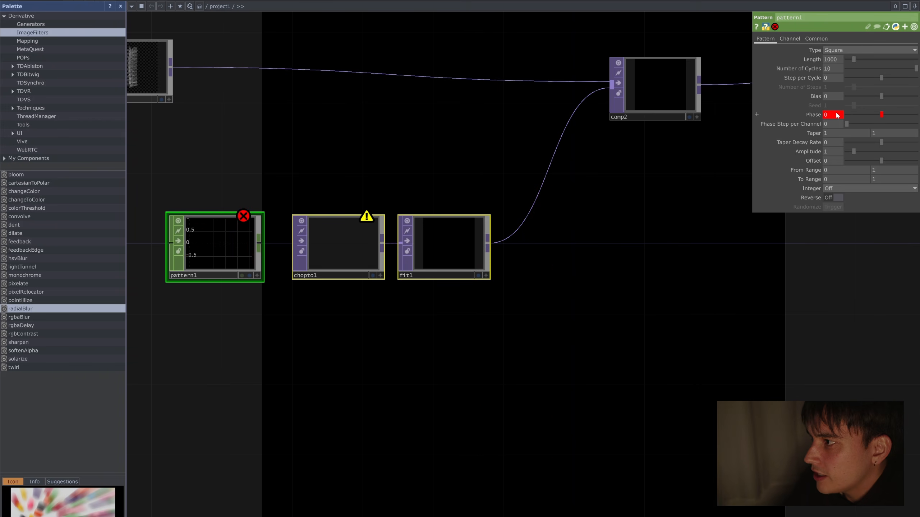
left_click(814, 114)
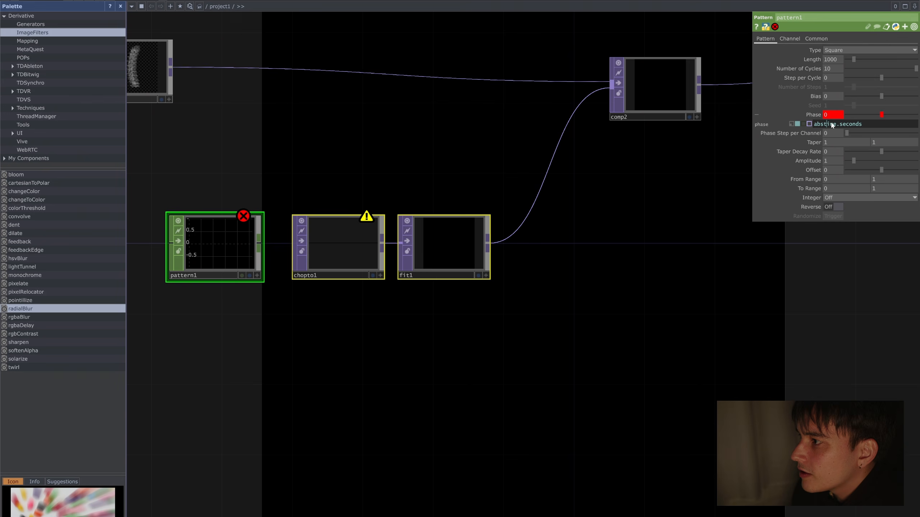
key("Delete")
type("T")
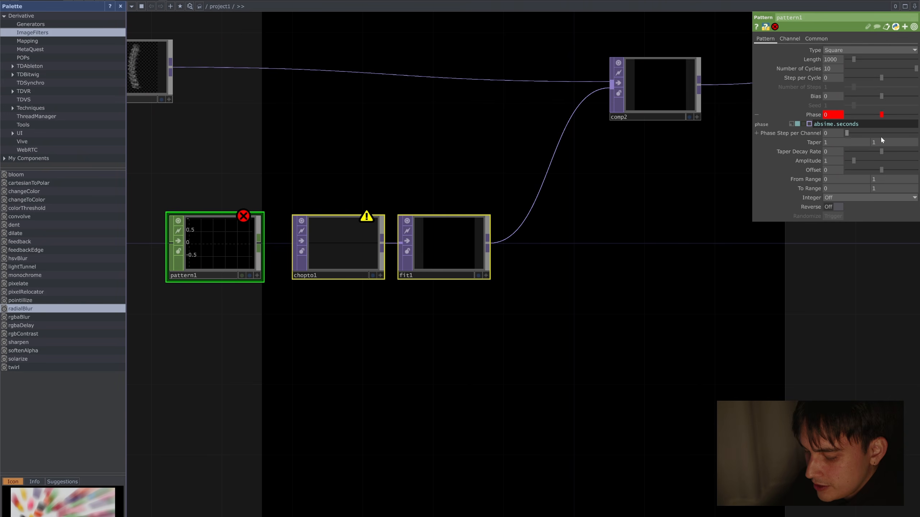
key("Return")
scroll(467, 165, "down", 3)
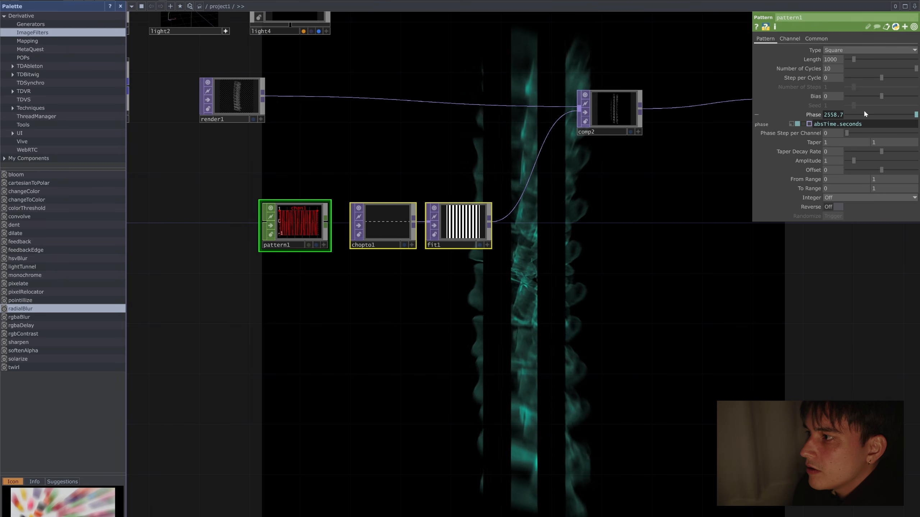
type("* 10")
key("Return")
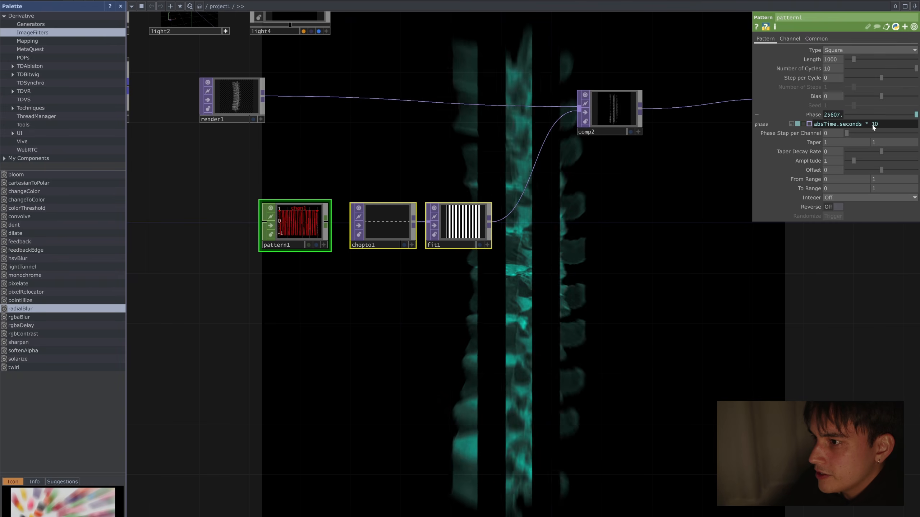
Step: Set pattern1's To Range minimum to 0.95 with Phase switched to its constant value, and restore the Phase expression
left_click_drag(396, 164, 372, 216)
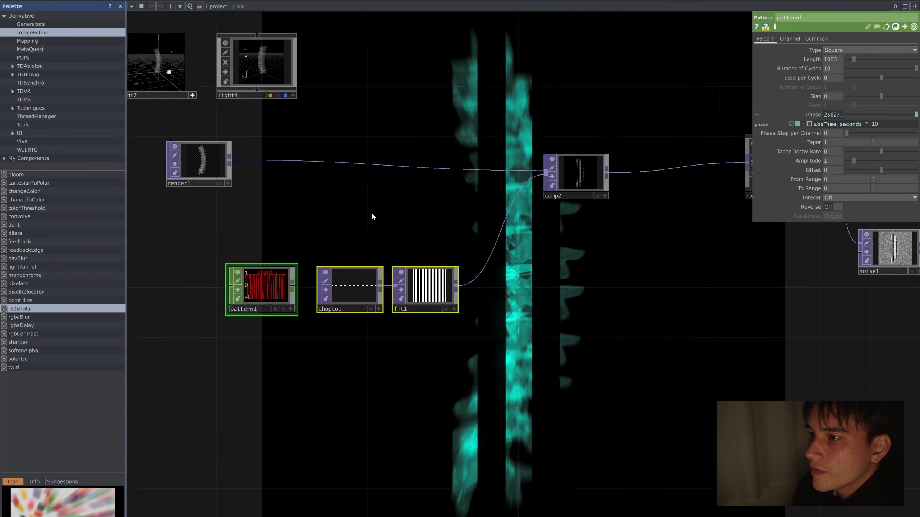
scroll(407, 225, "up", 2)
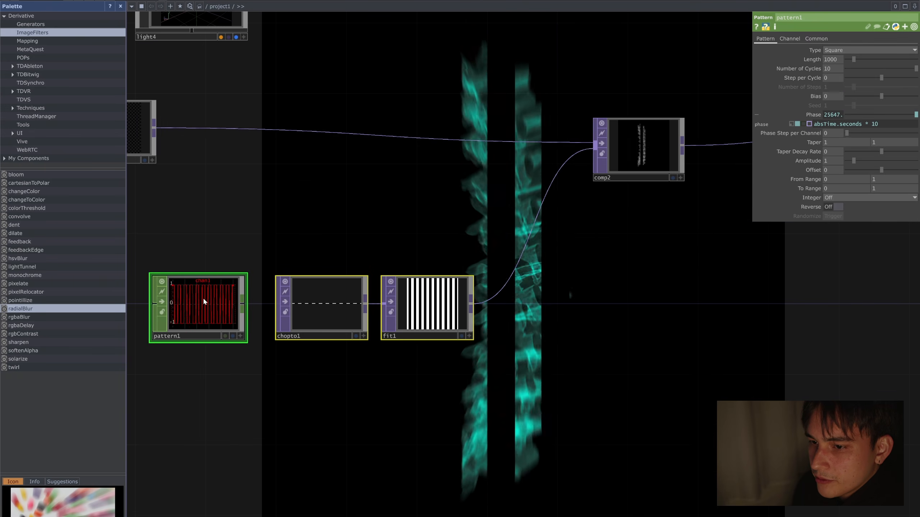
left_click(204, 297)
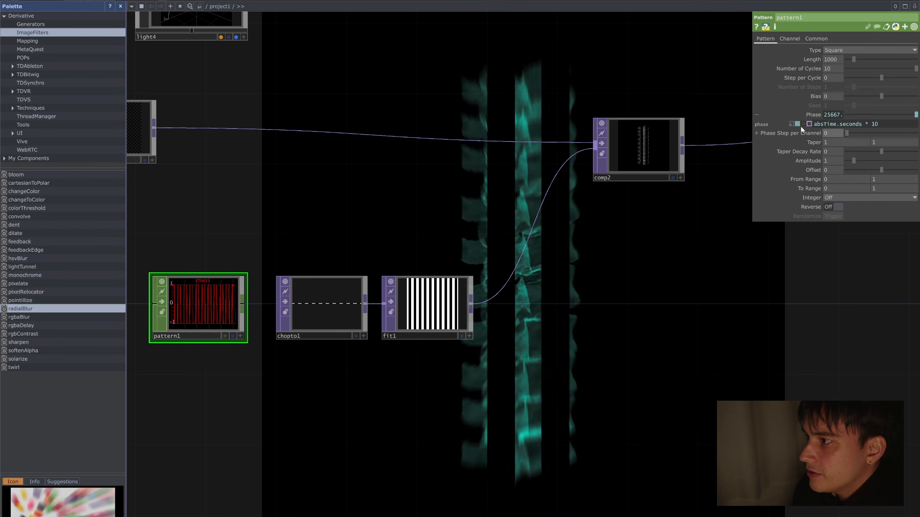
left_click(791, 124)
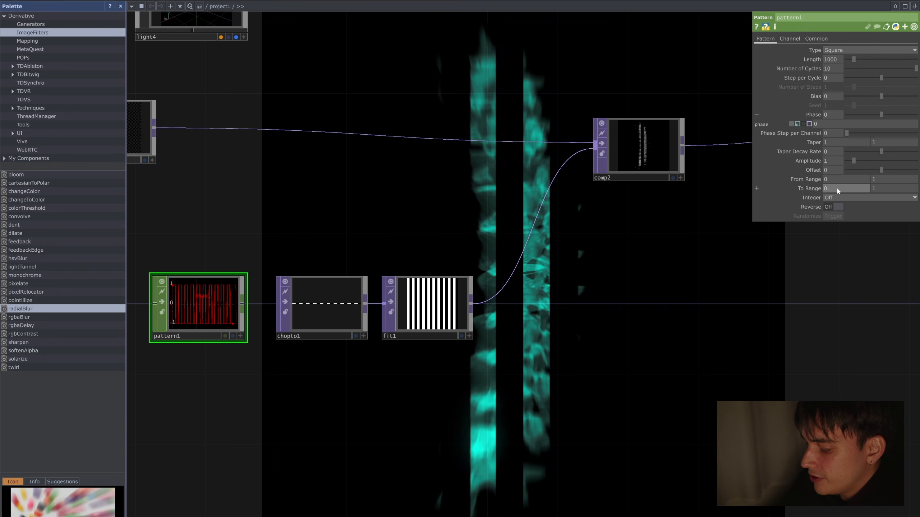
key("Return")
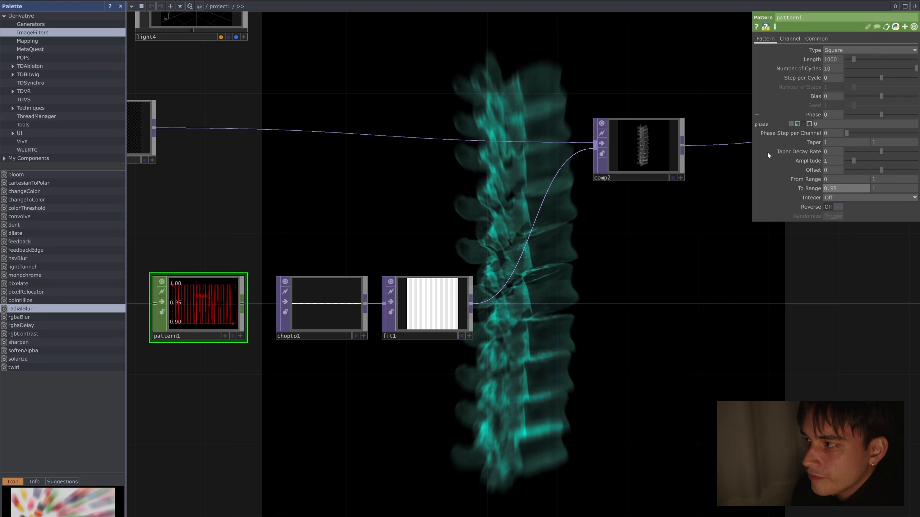
left_click(797, 124)
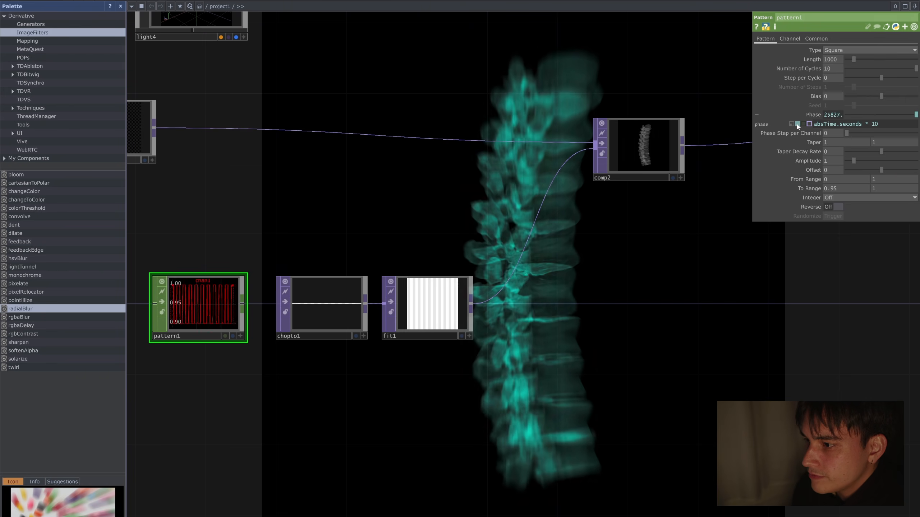
Step: Set pattern1's Number of Cycles to 5
left_click_drag(912, 68, 875, 70)
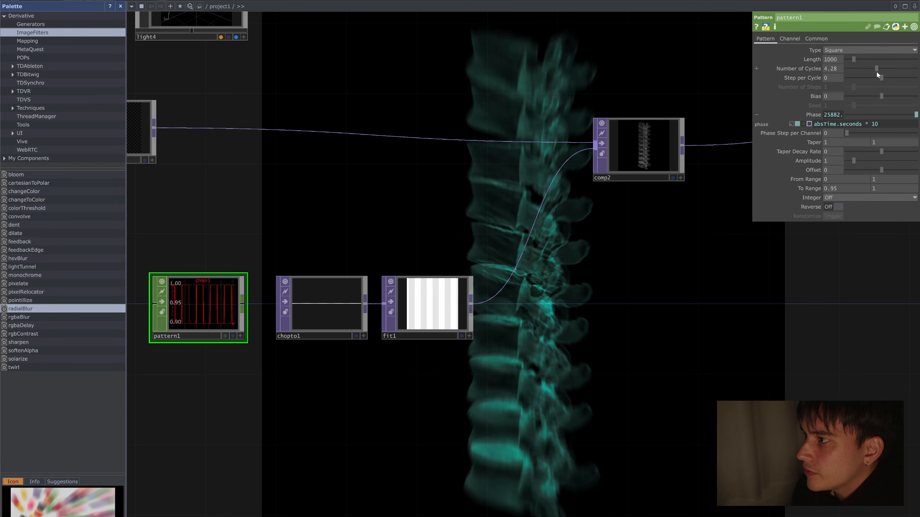
left_click(836, 69)
type("5")
key("Return")
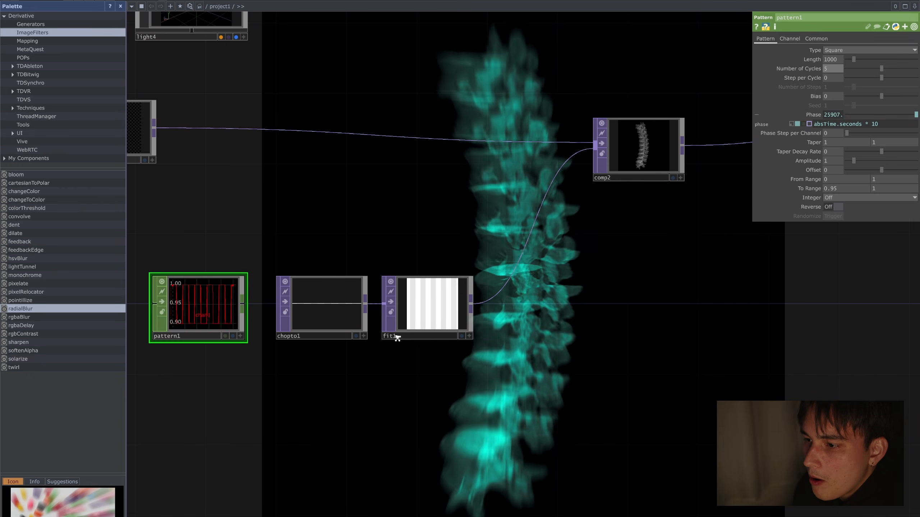
Step: Insert a Blur TOP between fit1 and comp2 and line it up with the pattern nodes
scroll(581, 277, "up", 3)
scroll(581, 277, "down", 3)
key("Tab")
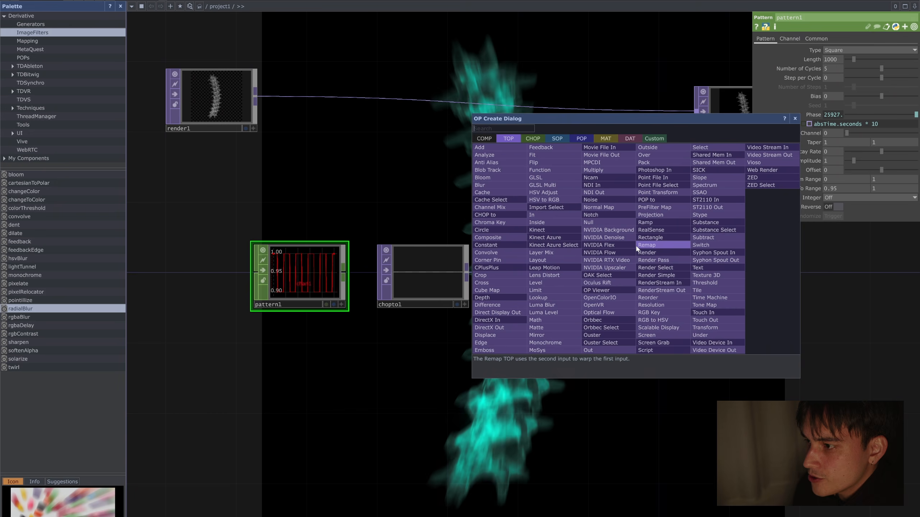
type("blur")
key("Return")
left_click(636, 249)
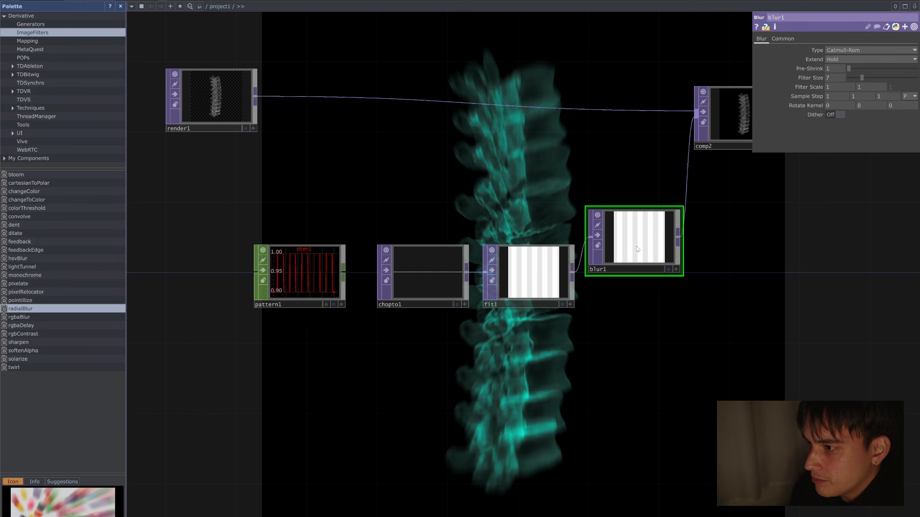
left_click_drag(637, 249, 640, 288)
Step: Set blur1's Pre-Shrink to 4 and its Filter Size to 25
left_click(879, 69)
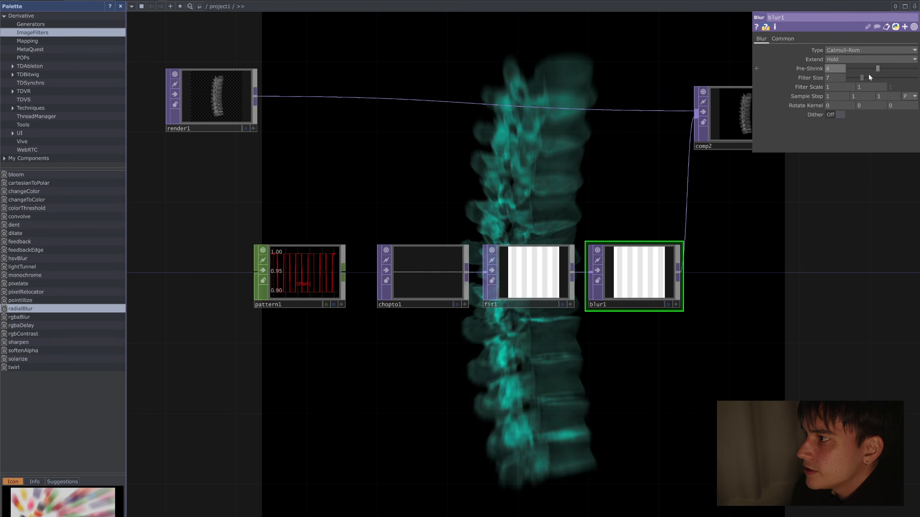
left_click(903, 78)
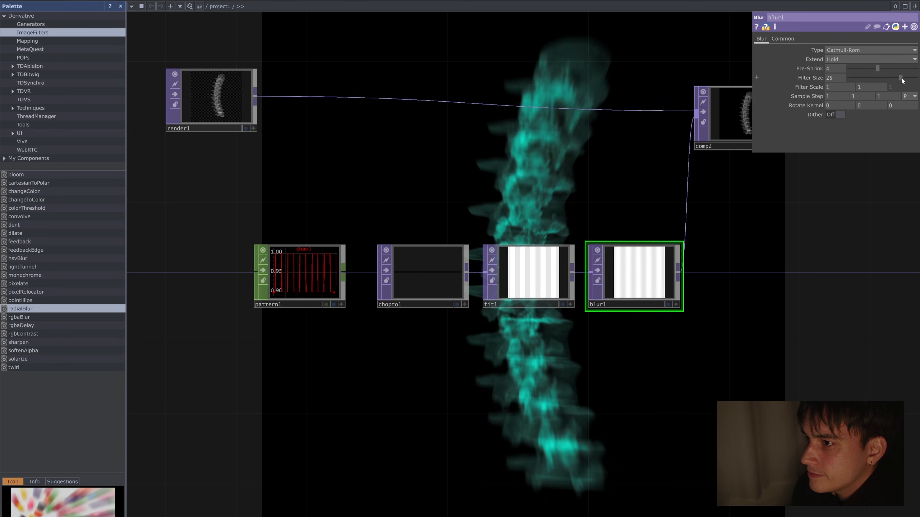
left_click(901, 77)
Step: Look over the downstream network and ramp1's settings, and bring the camera and light nodes into view
scroll(829, 217, "down", 3)
left_click_drag(808, 231, 502, 269)
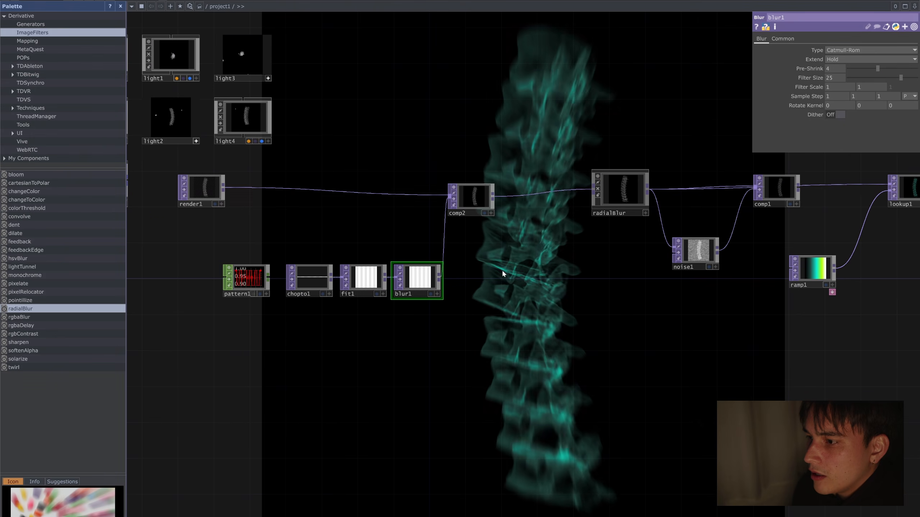
scroll(511, 270, "down", 1)
scroll(511, 269, "down", 1)
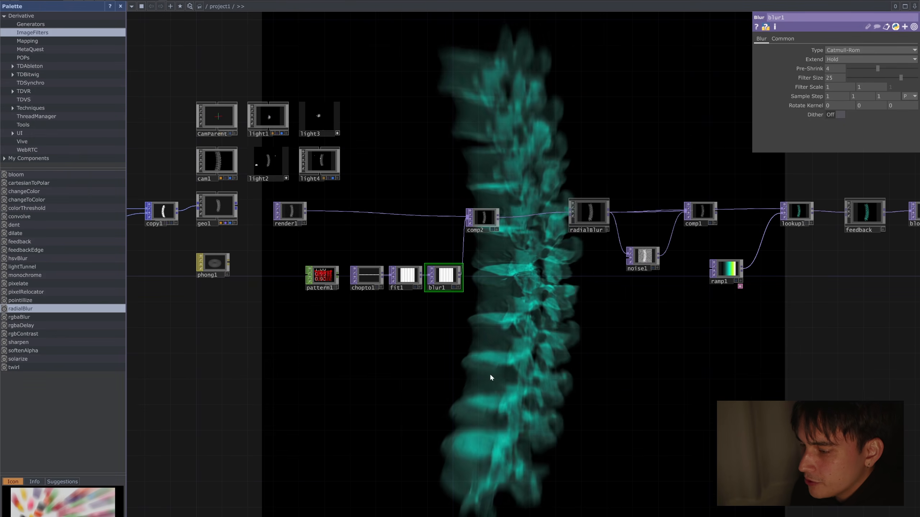
scroll(564, 303, "down", 1)
scroll(552, 305, "up", 2)
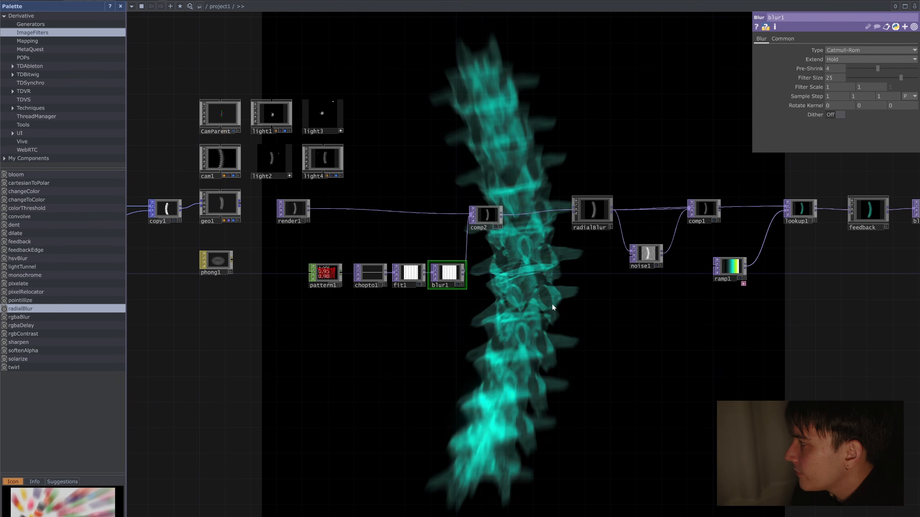
left_click(729, 267)
left_click_drag(430, 134, 541, 214)
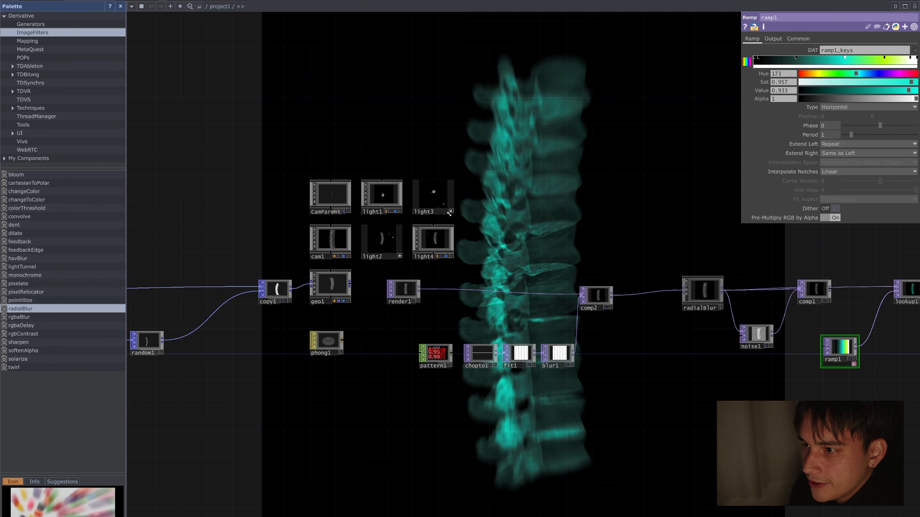
scroll(475, 215, "up", 3)
left_click_drag(500, 229, 538, 250)
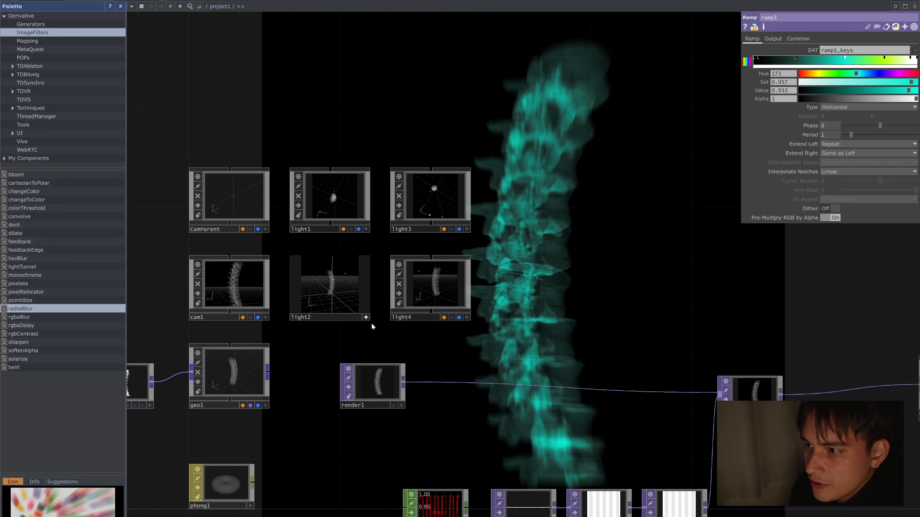
Step: Adjust light1's Dimmer, check light3 and light4, and set light2's Dimmer to 0.7
left_click(344, 188)
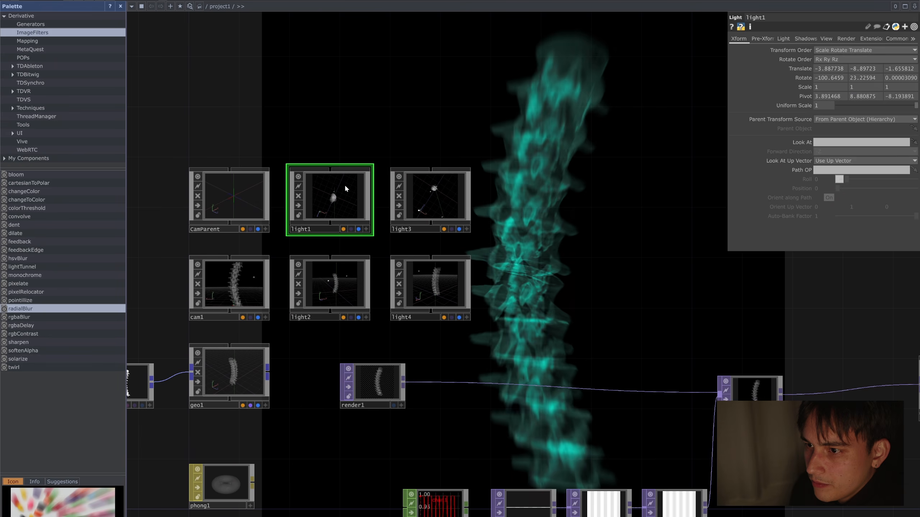
left_click(783, 38)
left_click_drag(827, 64, 824, 43)
left_click(465, 175)
left_click(466, 273)
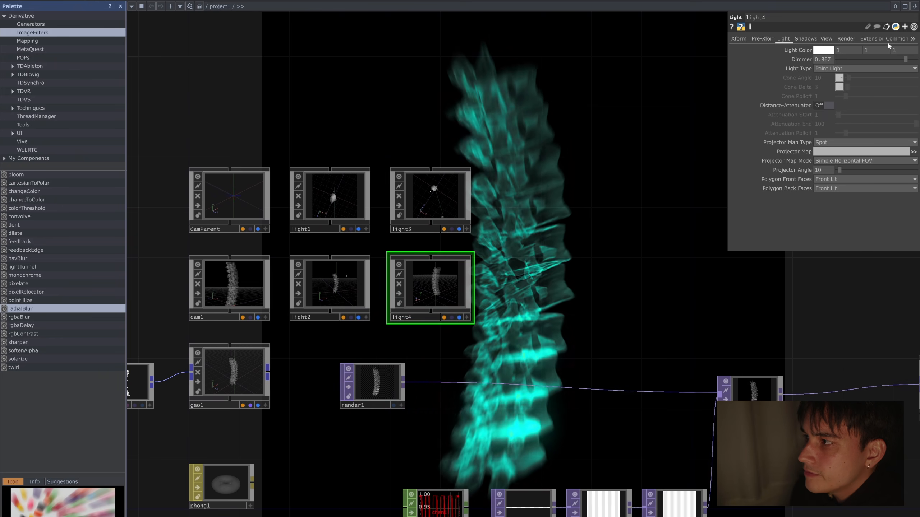
left_click(329, 287)
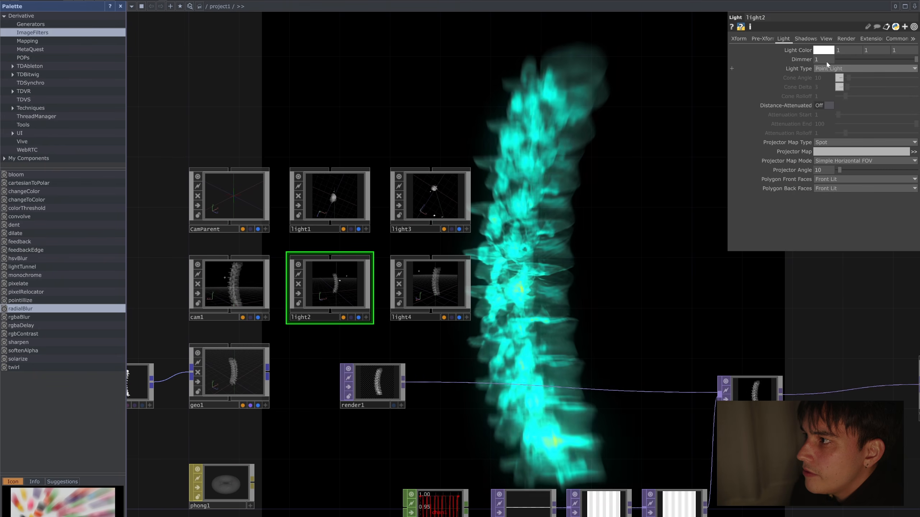
left_click_drag(827, 61, 826, 43)
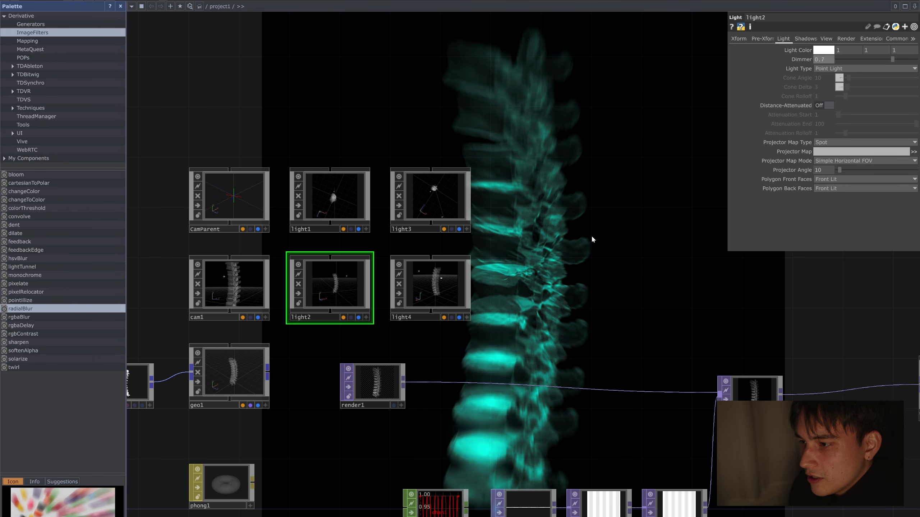
Step: Review the node chain from filein1 through the render and effects nodes to the SPINAL output
scroll(595, 235, "down", 5)
scroll(587, 247, "up", 3)
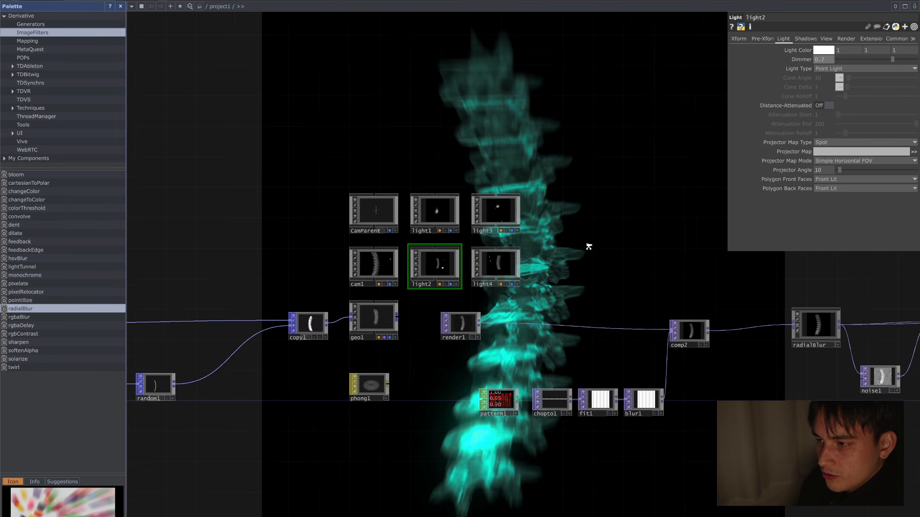
scroll(608, 245, "down", 3)
left_click_drag(168, 262, 402, 249)
left_click(356, 296)
left_click_drag(569, 183, 397, 180)
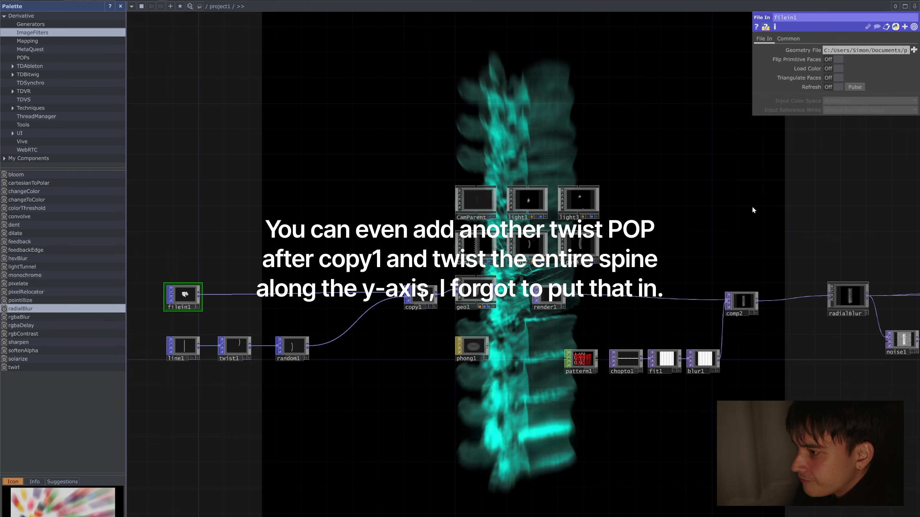
left_click_drag(771, 208, 435, 204)
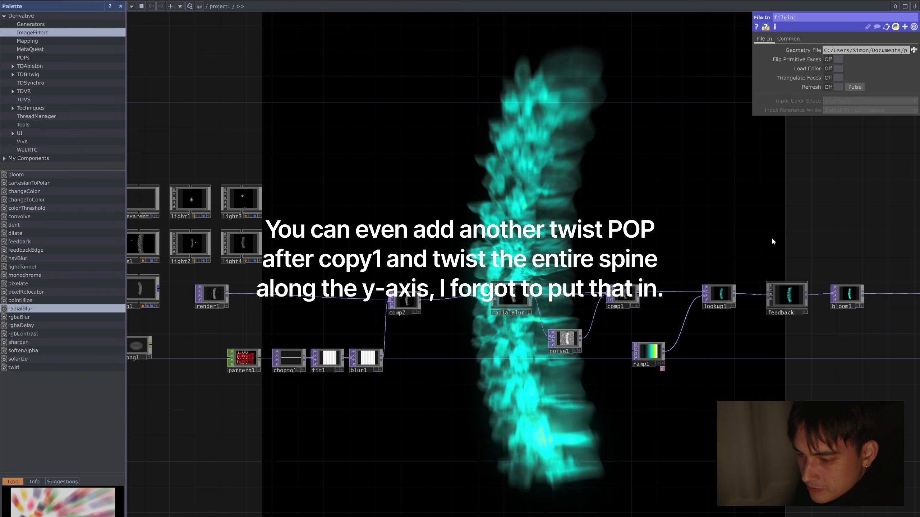
left_click_drag(465, 401, 312, 376)
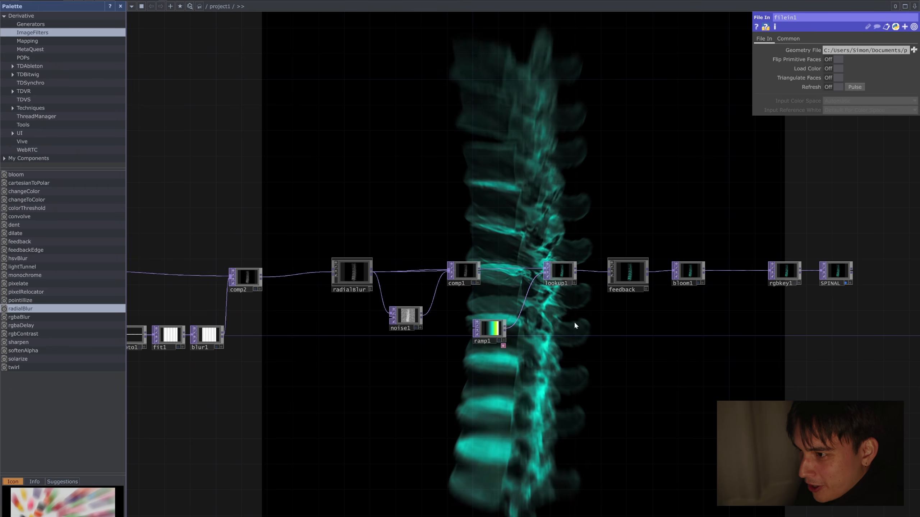
left_click_drag(522, 320, 512, 320)
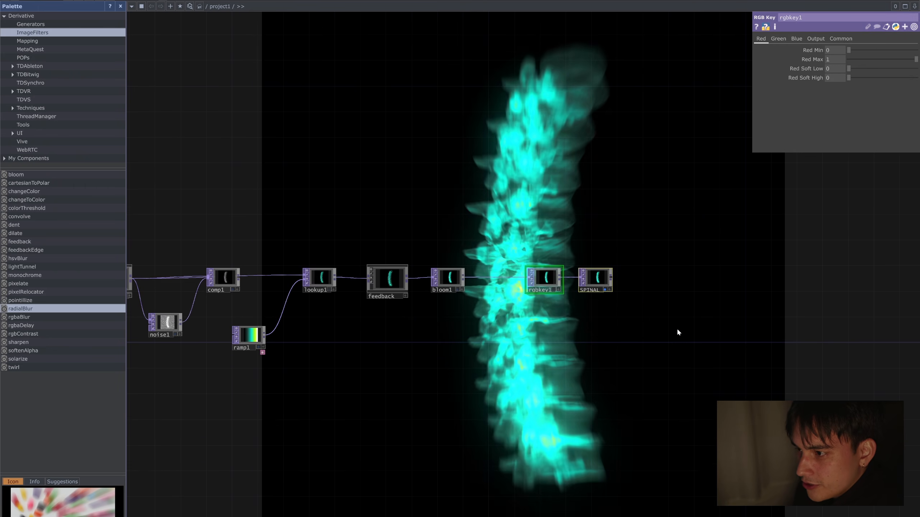
right_click_drag(684, 359, 602, 230)
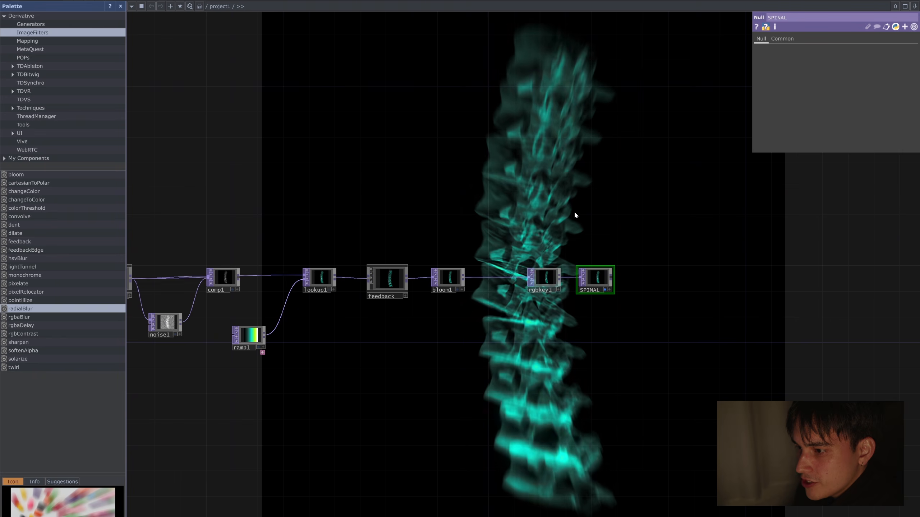
Step: Examine the complete network as an overview against the animated spine in the background
left_click_drag(374, 223, 442, 213)
left_click_drag(721, 198, 489, 185)
left_click_drag(460, 358, 689, 345)
scroll(639, 351, "down", 5)
left_click_drag(430, 385, 546, 388)
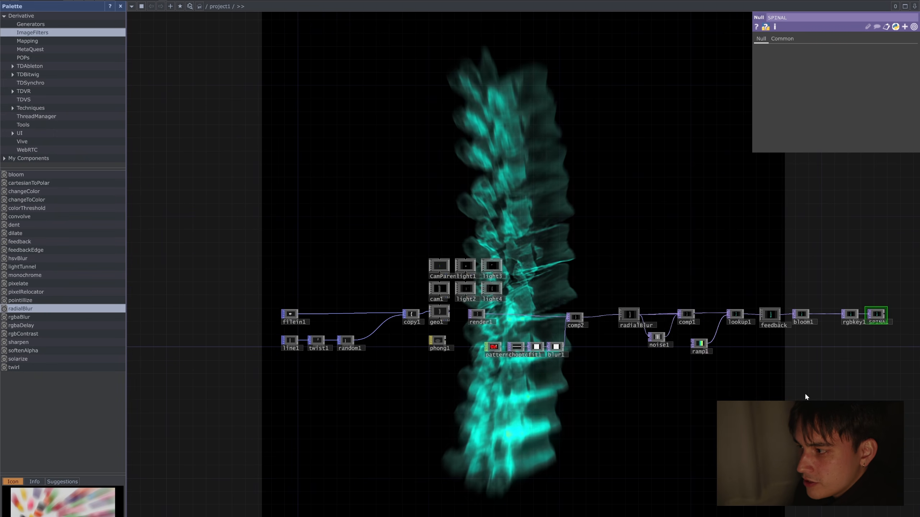
left_click_drag(845, 384, 691, 367)
right_click_drag(455, 243, 775, 336)
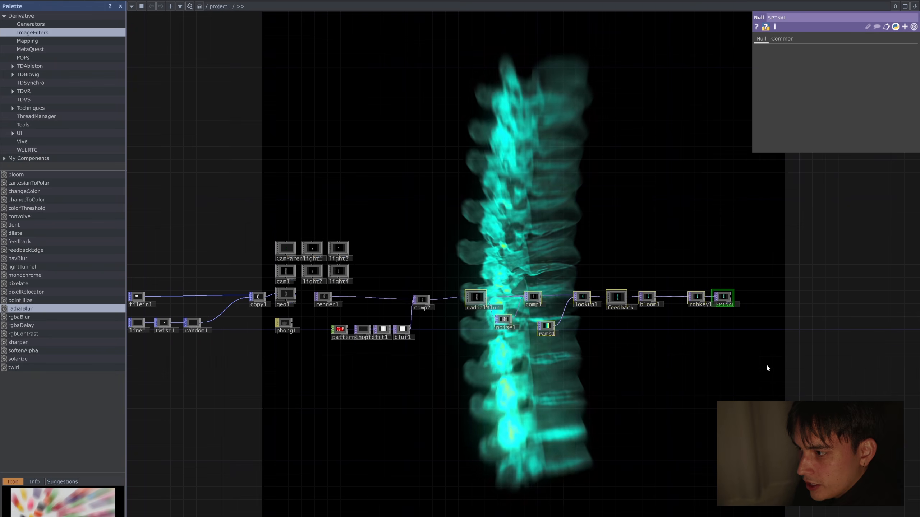
left_click(767, 365)
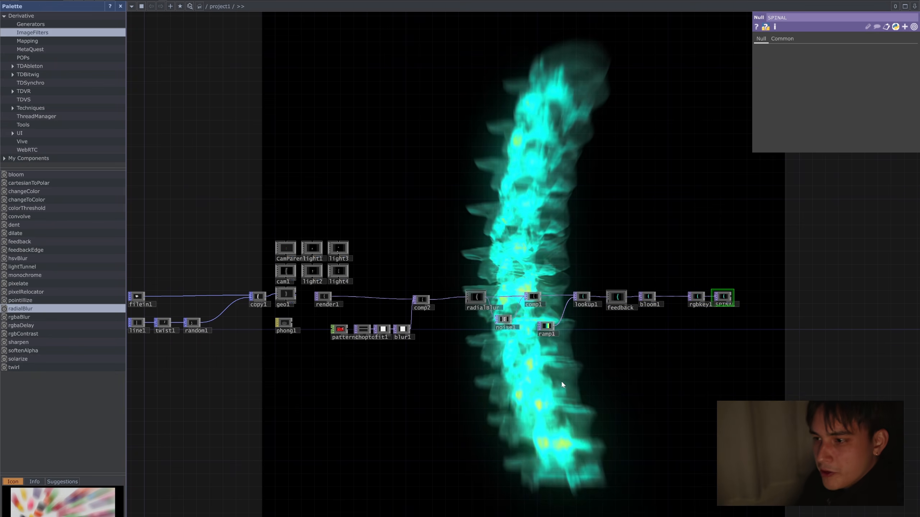
left_click_drag(471, 365, 582, 348)
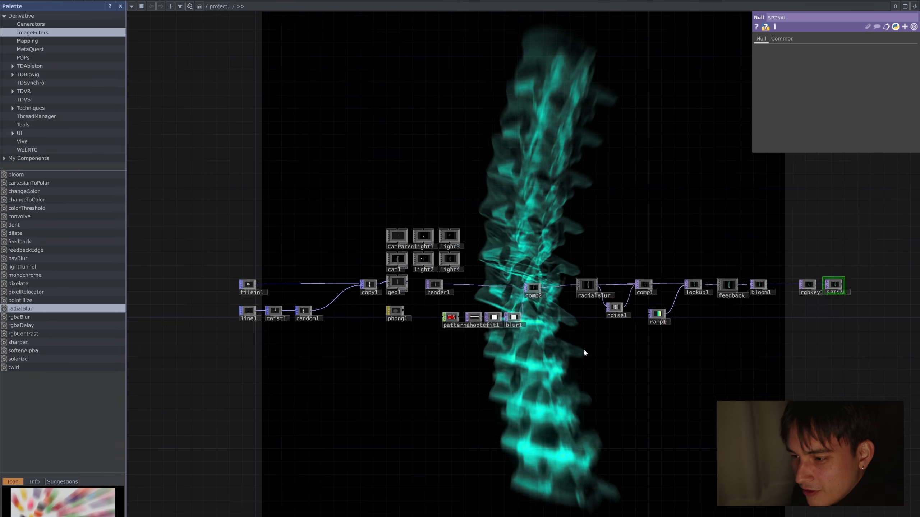
left_click_drag(503, 337, 432, 327)
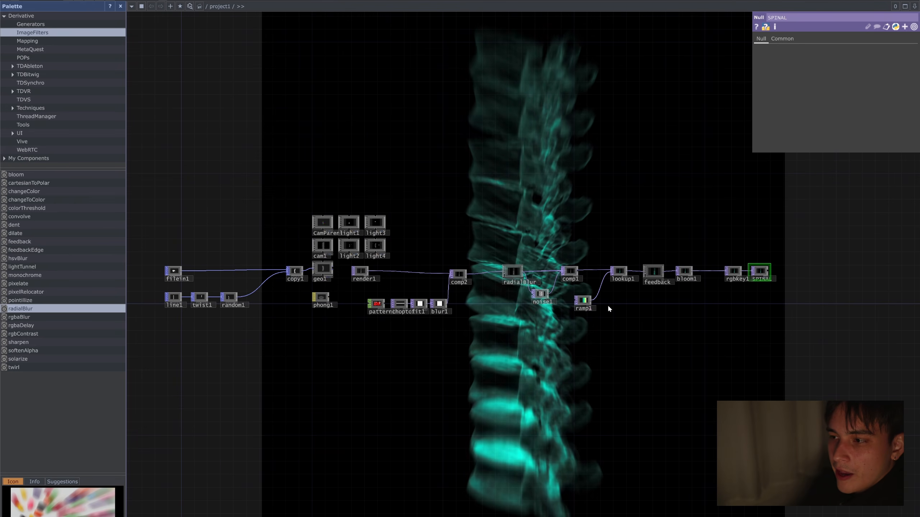